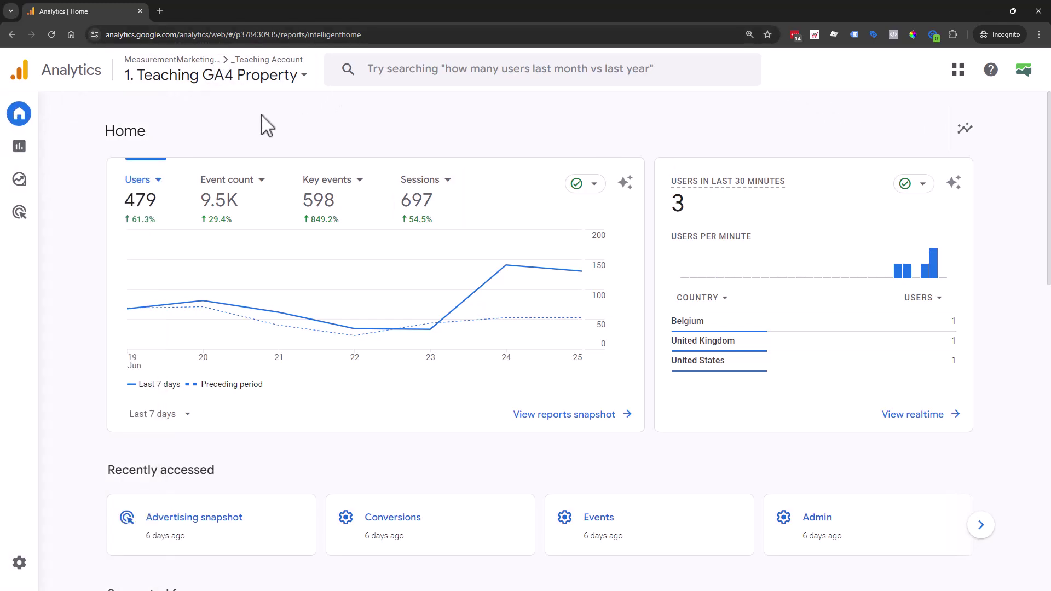
- Open the property's Admin settings and scroll down to Data display
click(19, 563)
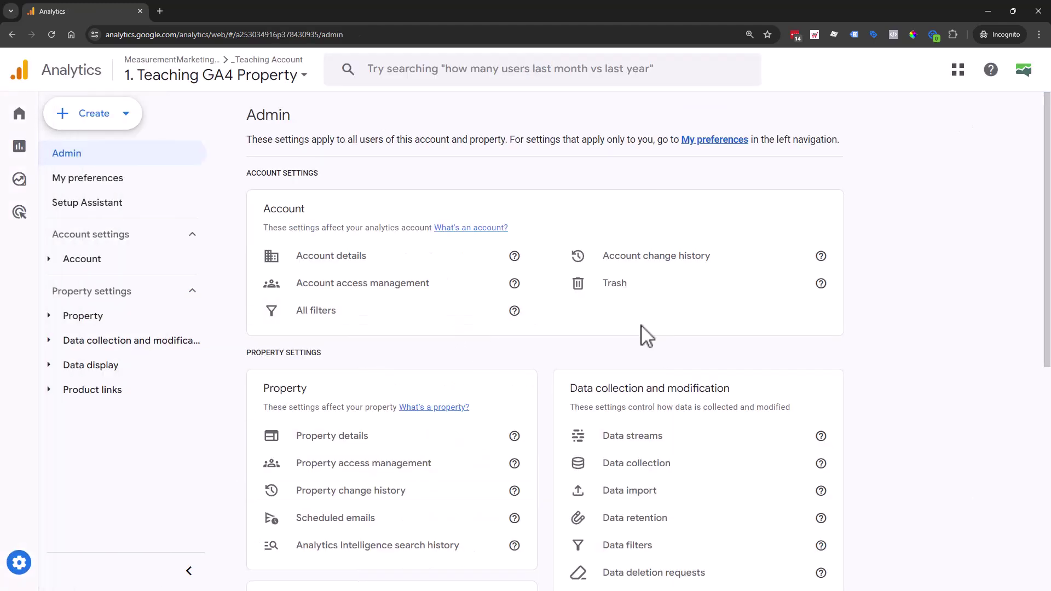
scroll(926, 411, down, 2)
scroll(934, 416, down, 6)
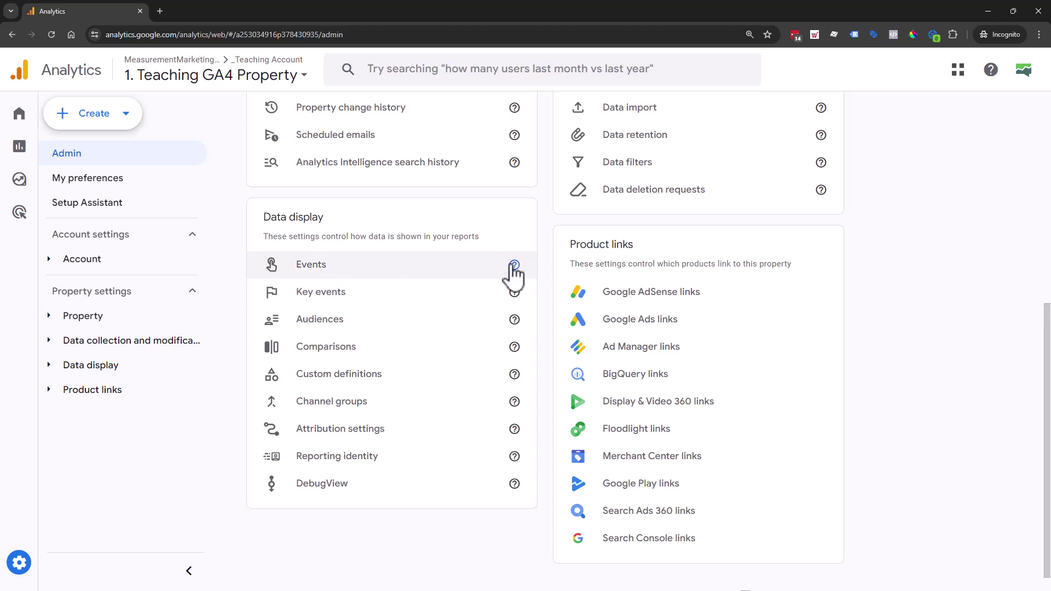
- Open the [GA4] About events help article from the Events help card, then return to Analytics
mouse_move(513, 266)
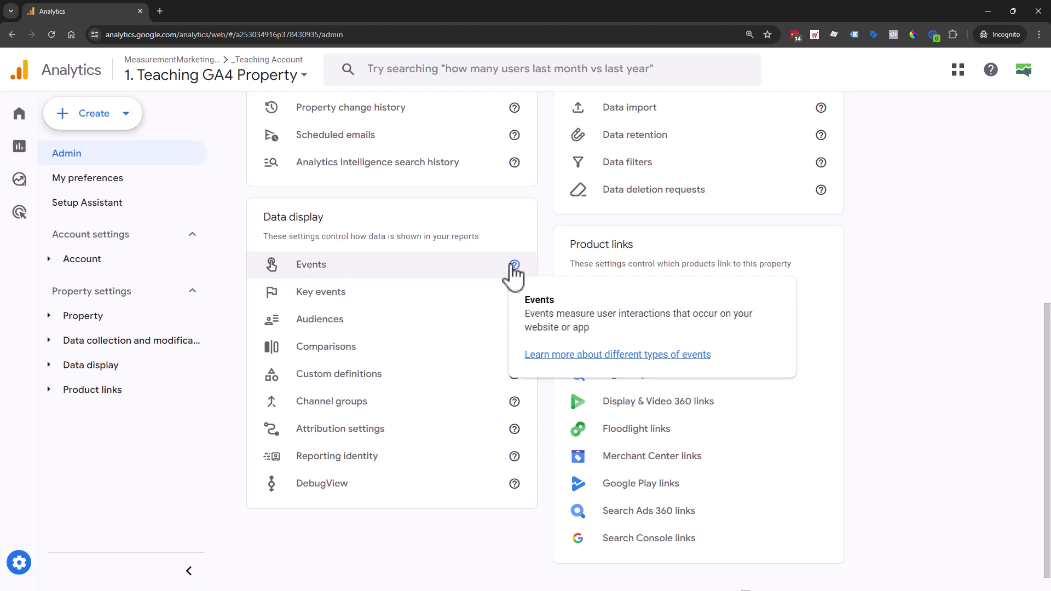
click(645, 356)
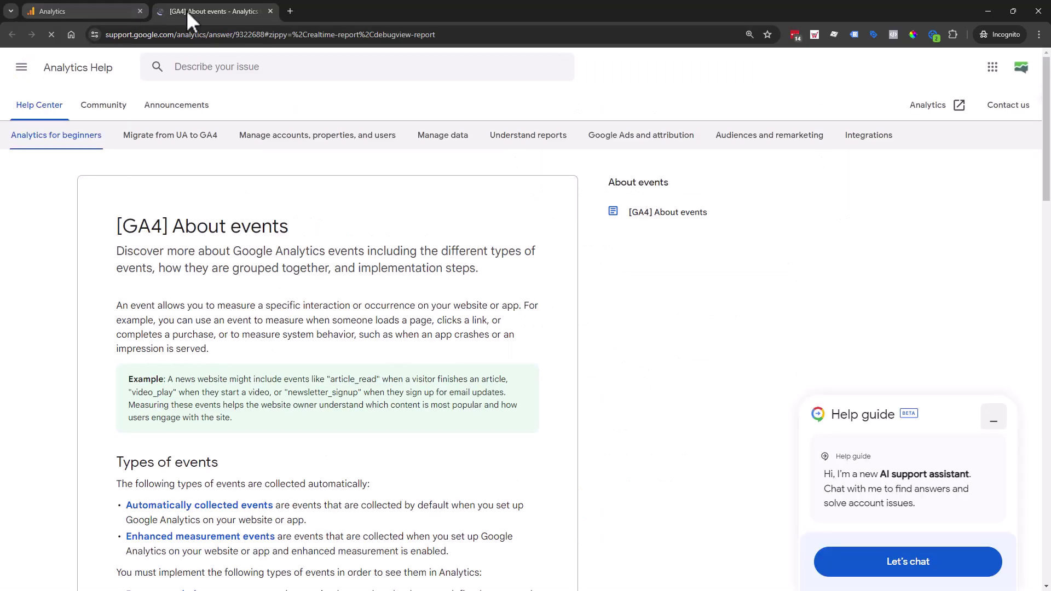
click(111, 12)
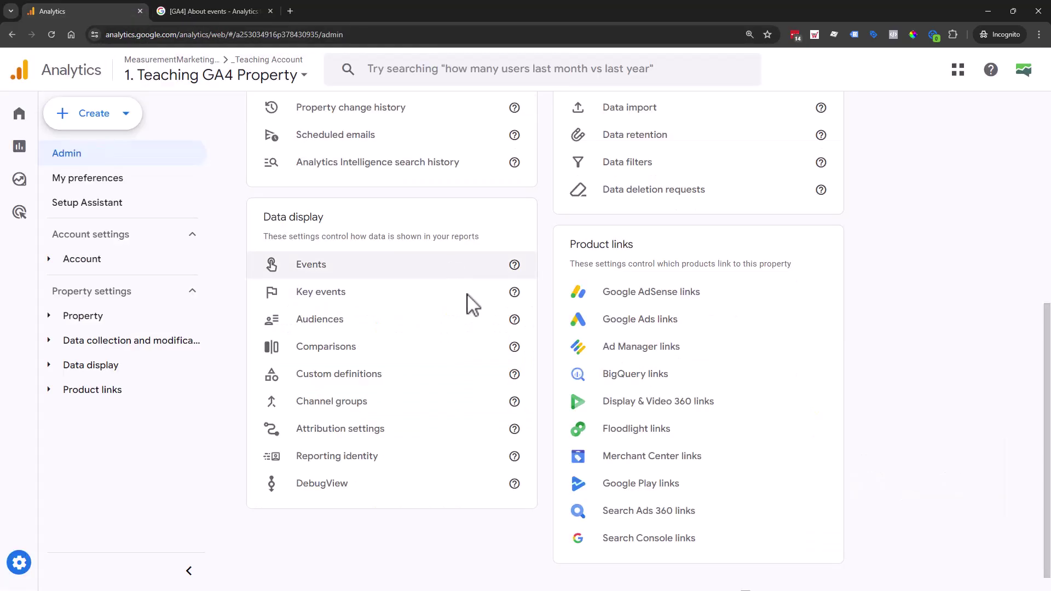
- Open the [GA4] About key events help article from the Key events card and scroll through it
mouse_move(515, 299)
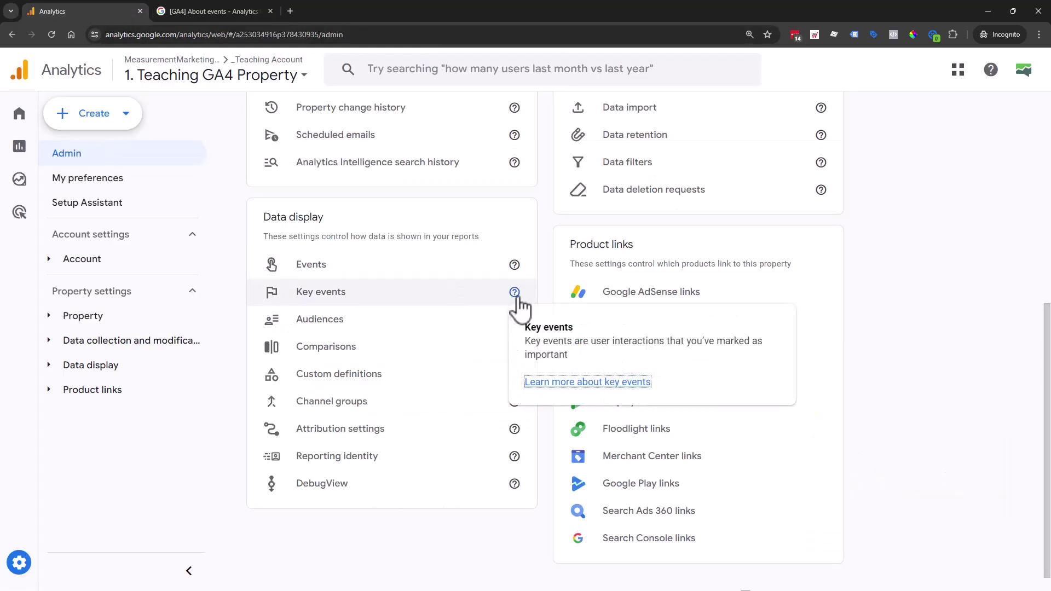
click(554, 383)
scroll(436, 322, down, 2)
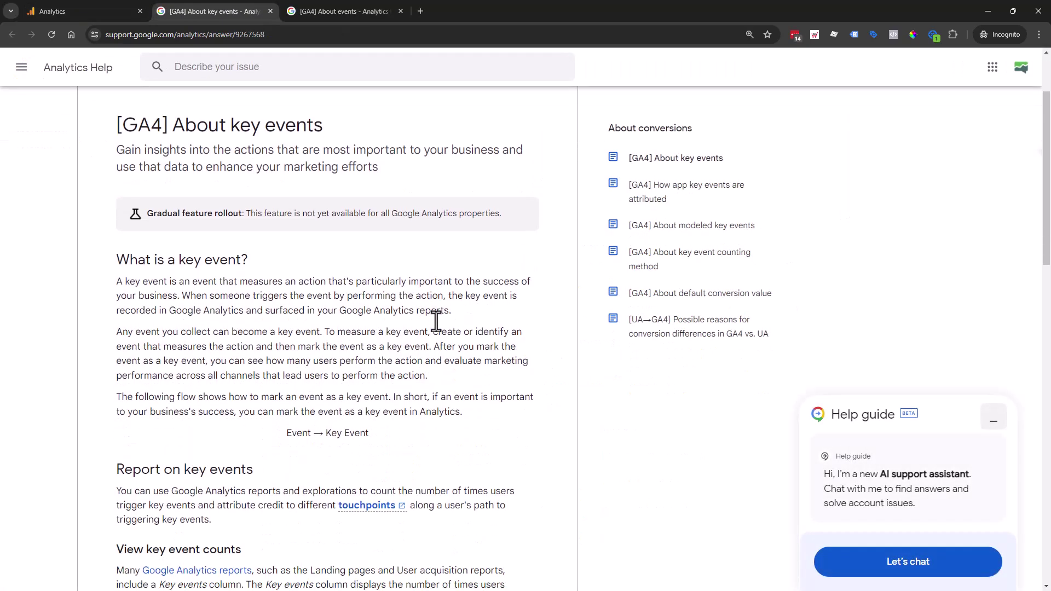
scroll(436, 322, down, 2)
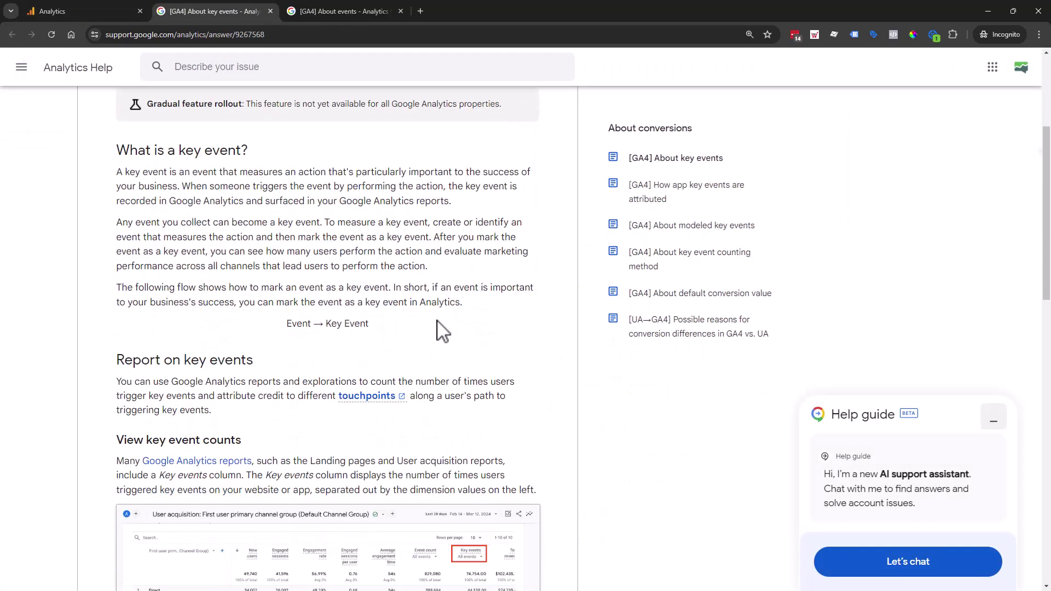
scroll(438, 326, up, 4)
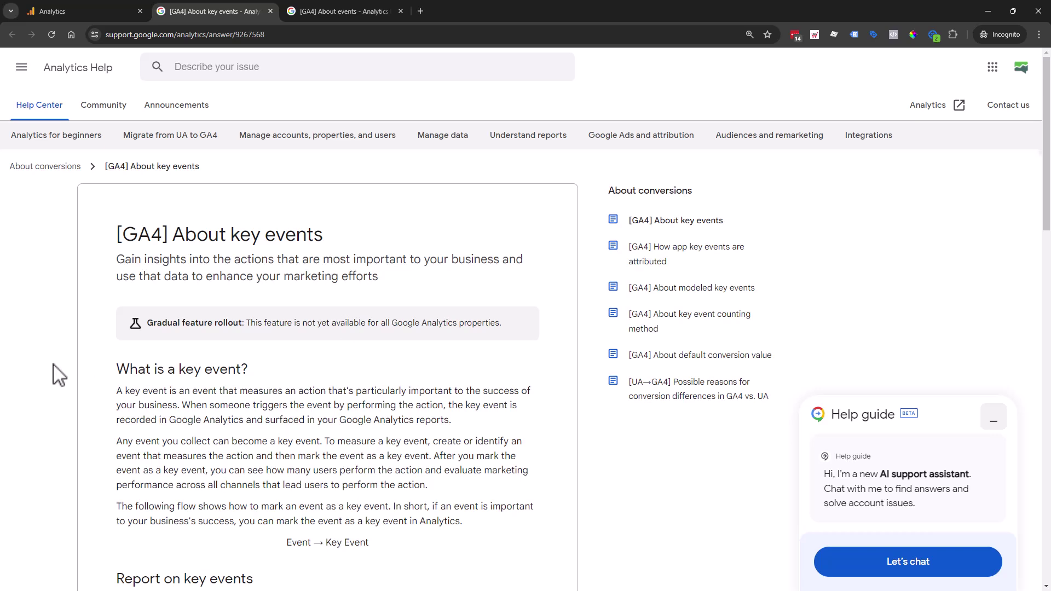
scroll(230, 368, down, 1)
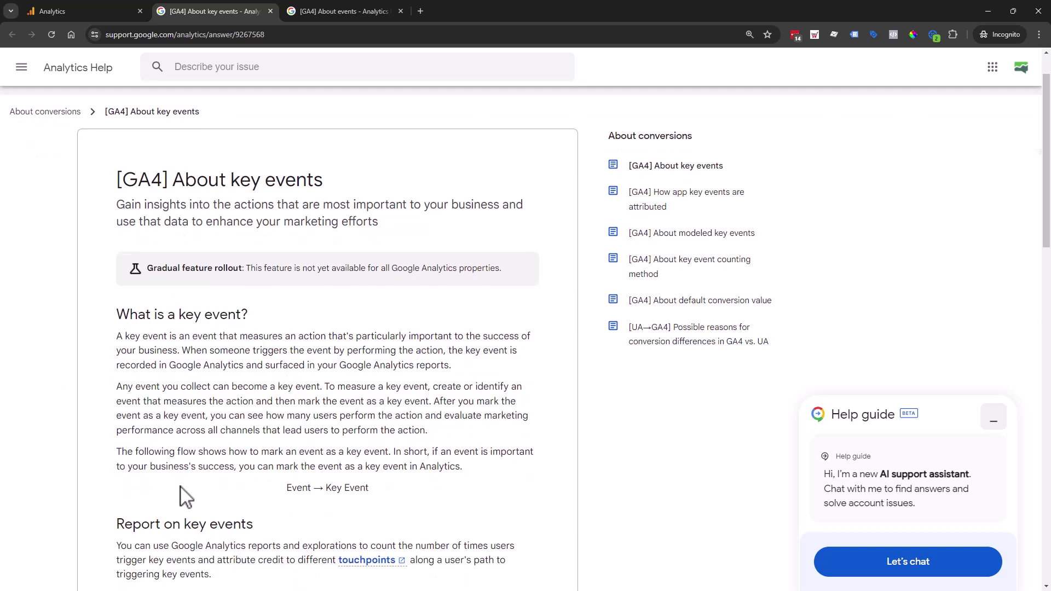
scroll(185, 492, down, 2)
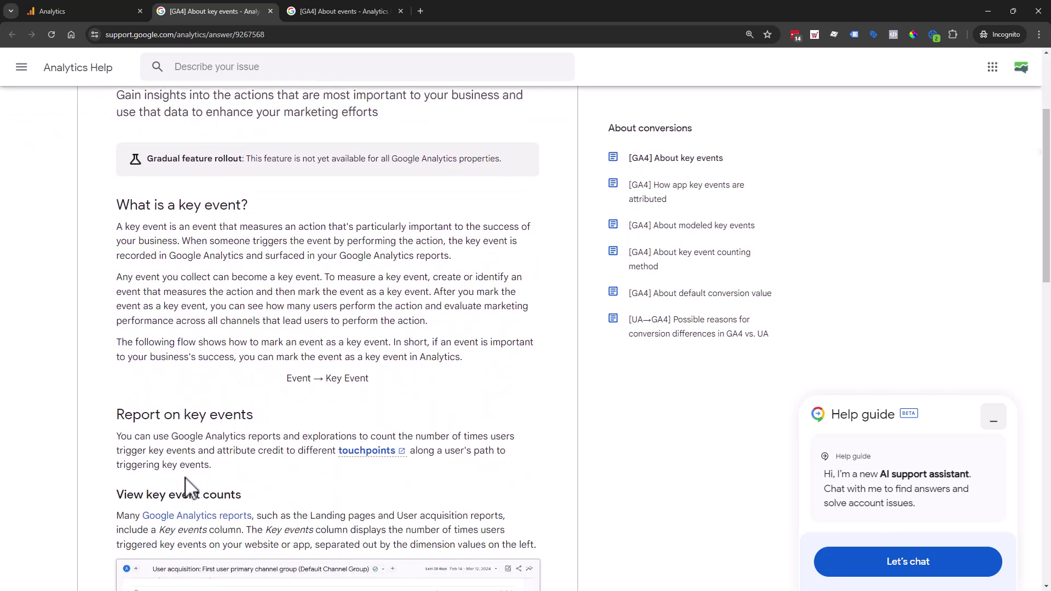
scroll(235, 419, down, 1)
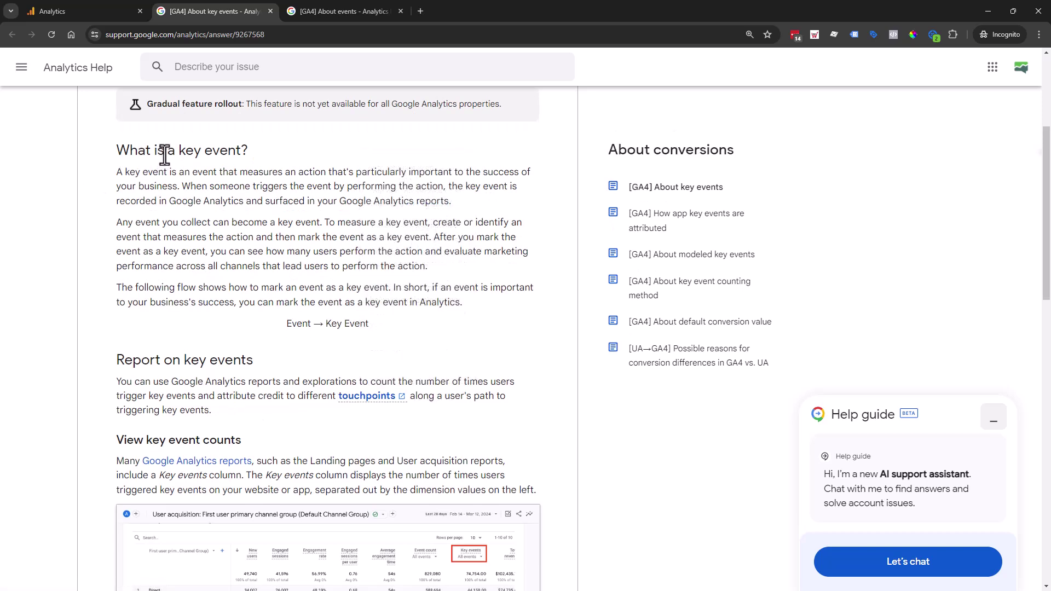
- Highlight 'a key event?' and then 'key event' in the article heading while reading on
drag(167, 151, 268, 160)
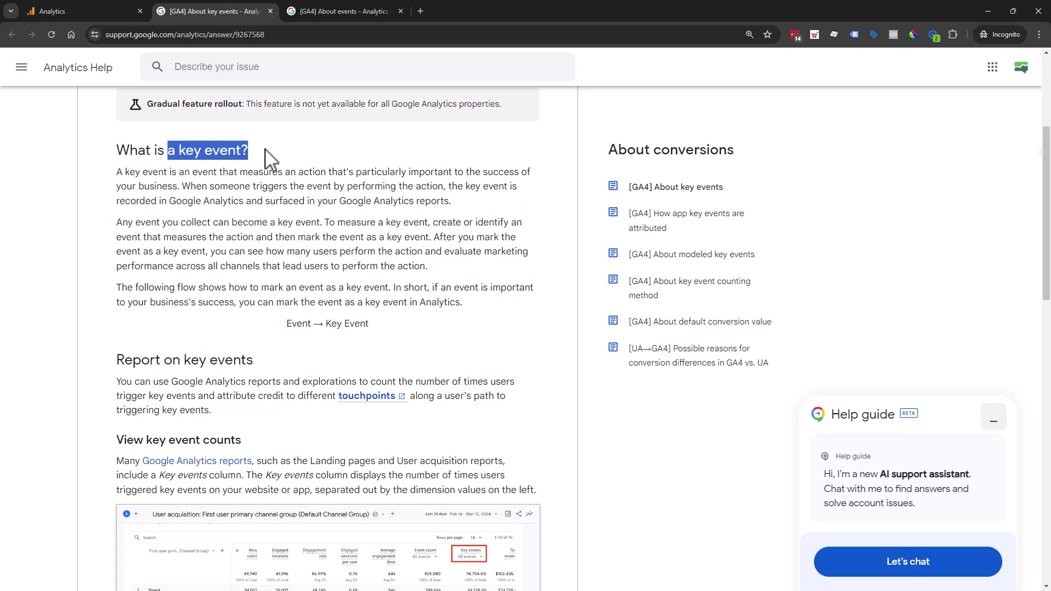
click(266, 152)
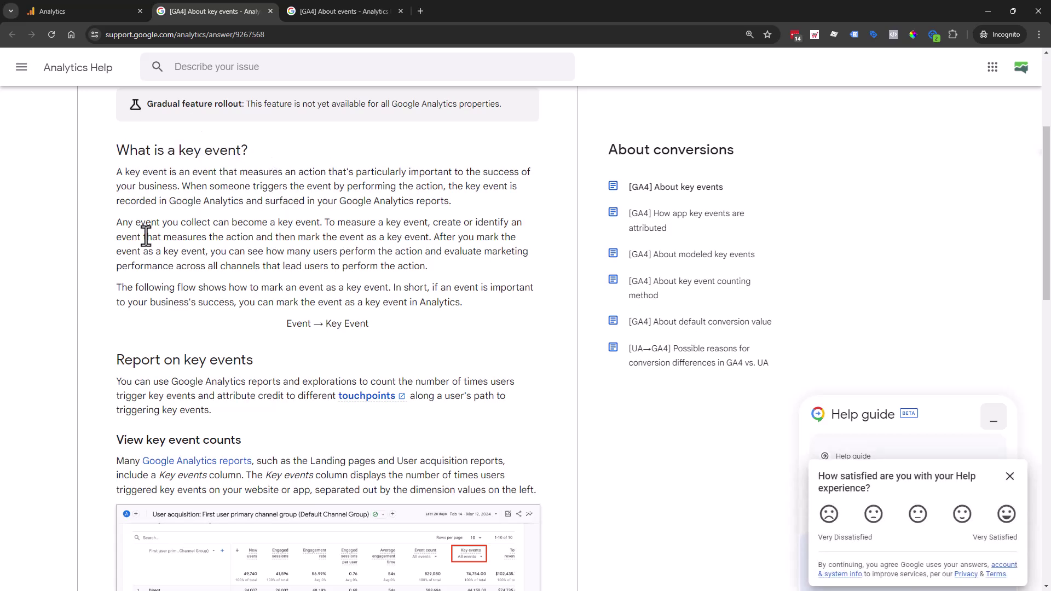
drag(185, 150, 242, 151)
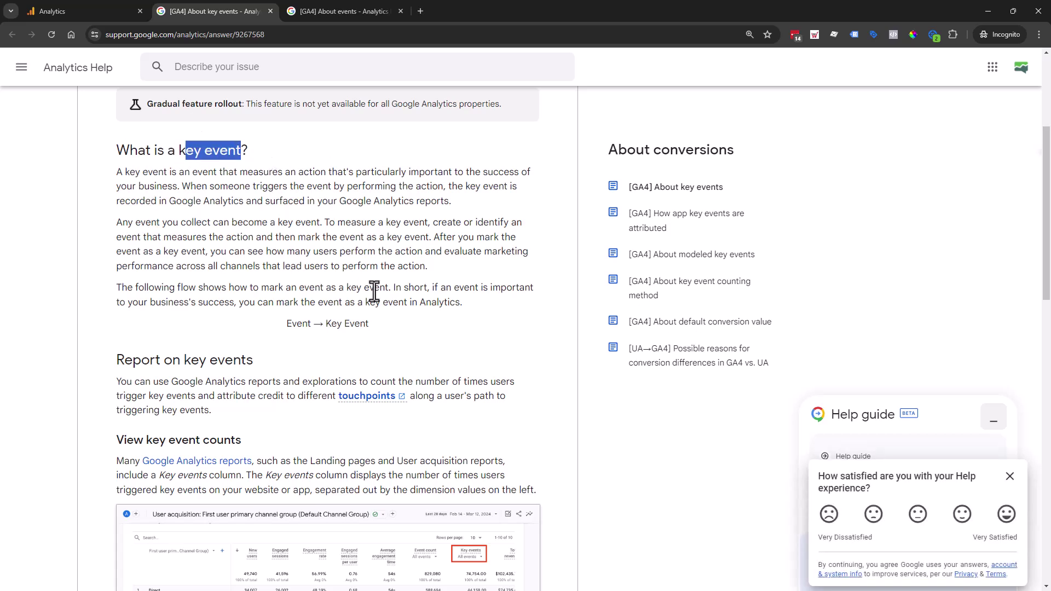
scroll(375, 294, down, 1)
scroll(373, 298, down, 1)
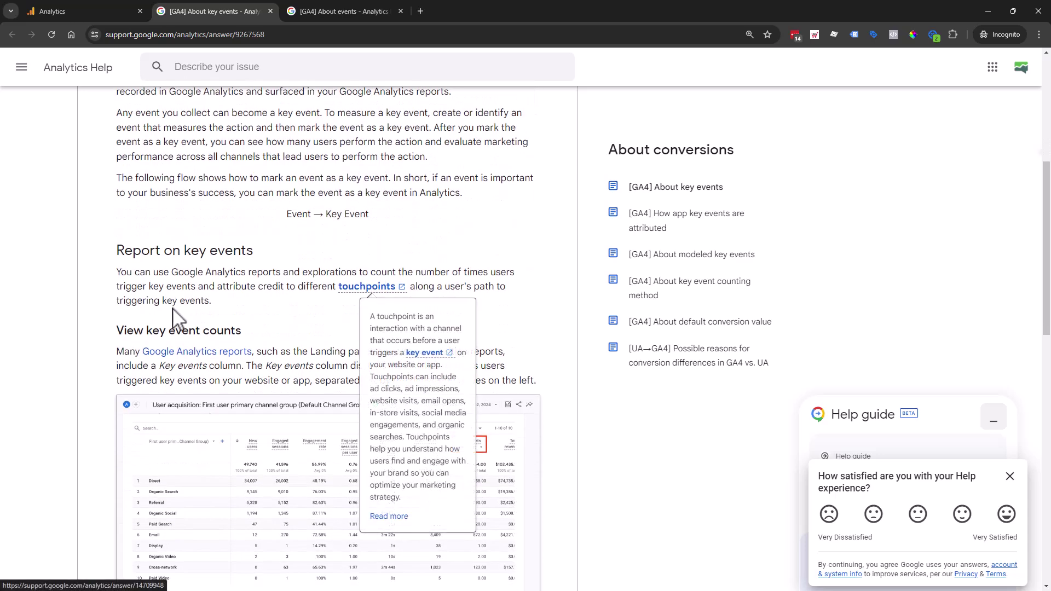
scroll(81, 343, down, 4)
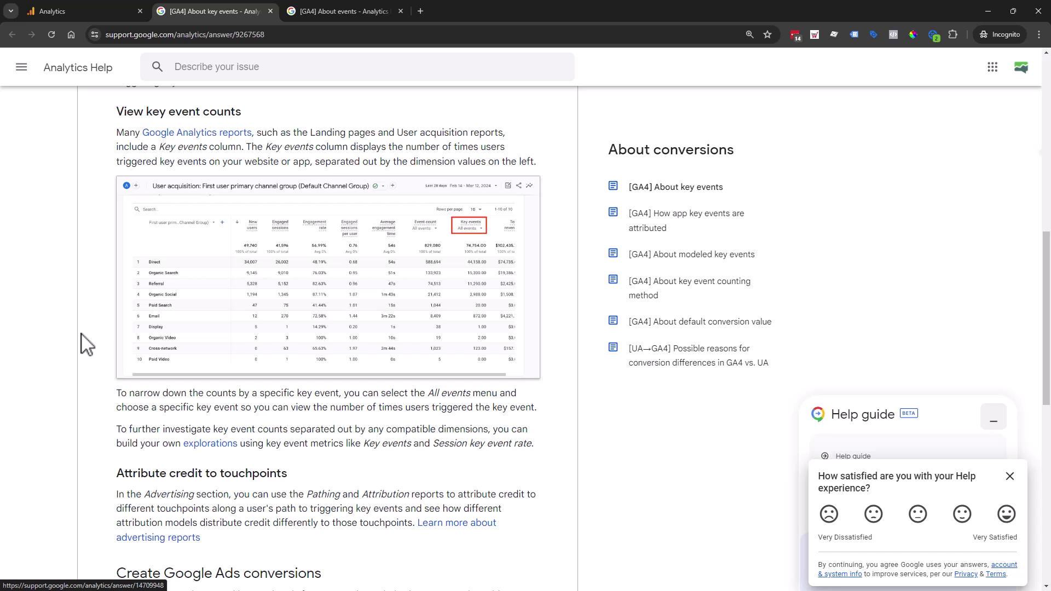
scroll(223, 329, up, 2)
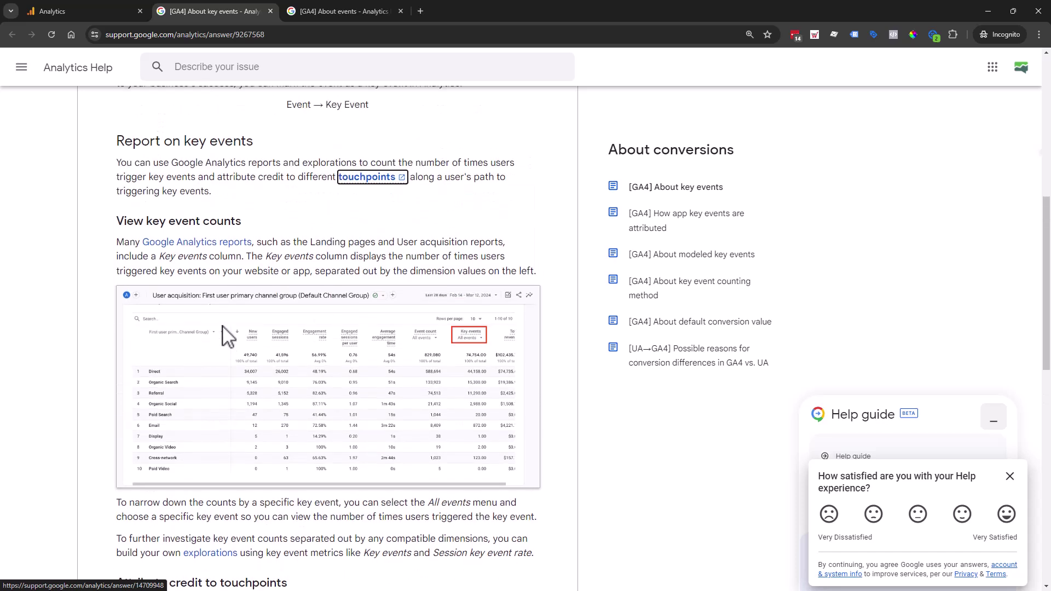
scroll(226, 335, up, 2)
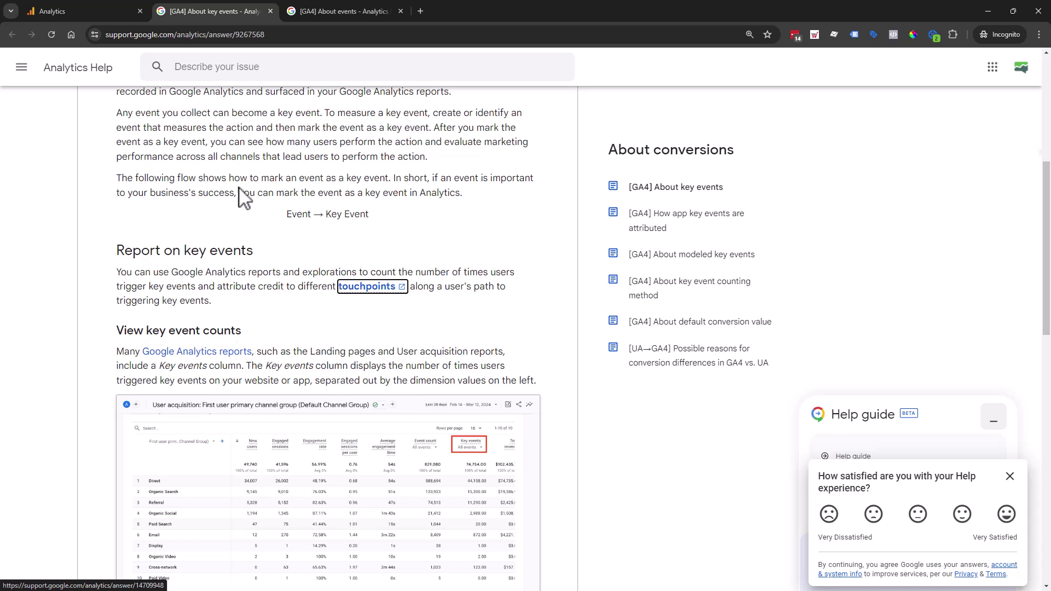
scroll(257, 202, up, 2)
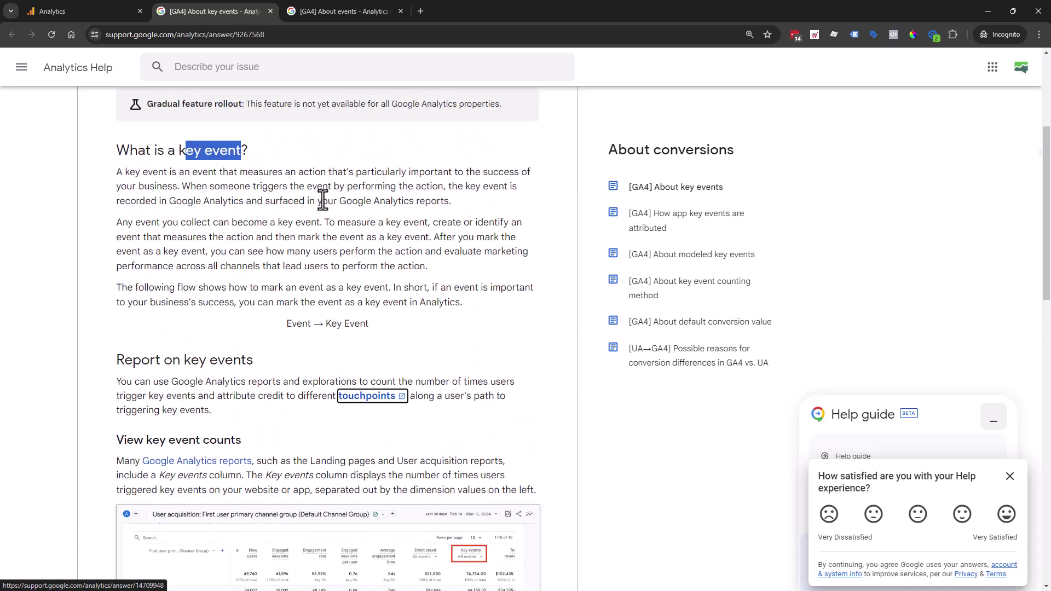
scroll(340, 211, up, 3)
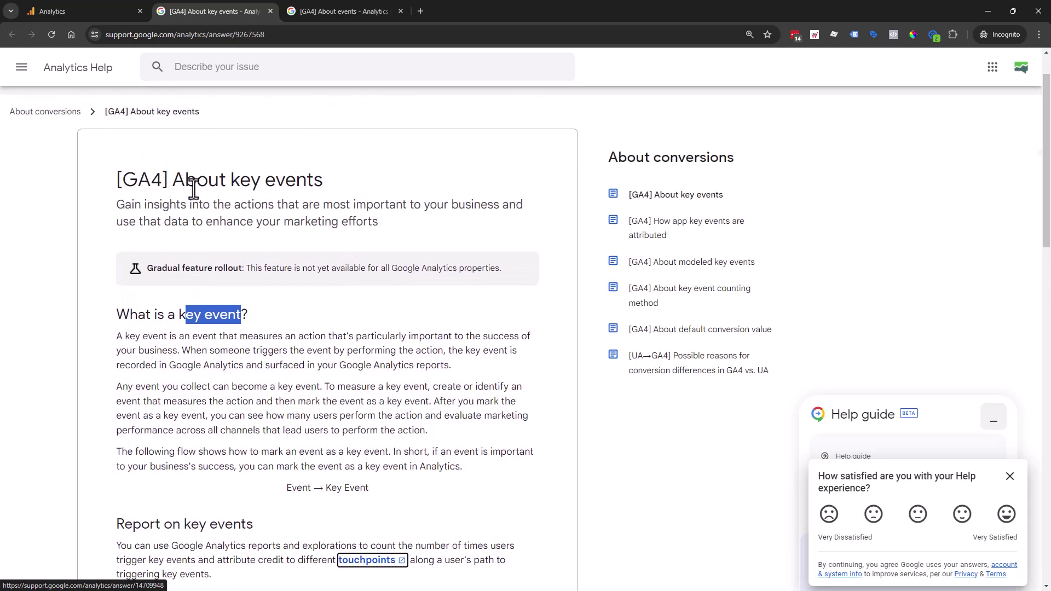
- Highlight the word 'conversions' in the heading, then go back to the Analytics Admin tab
drag(133, 179, 347, 199)
scroll(440, 465, down, 8)
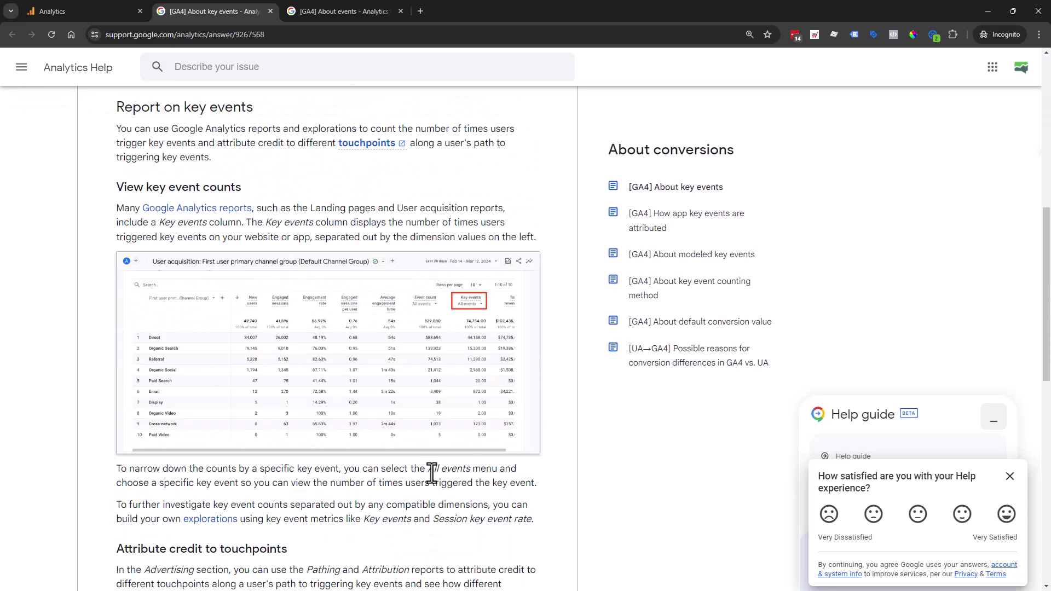
scroll(438, 485, down, 10)
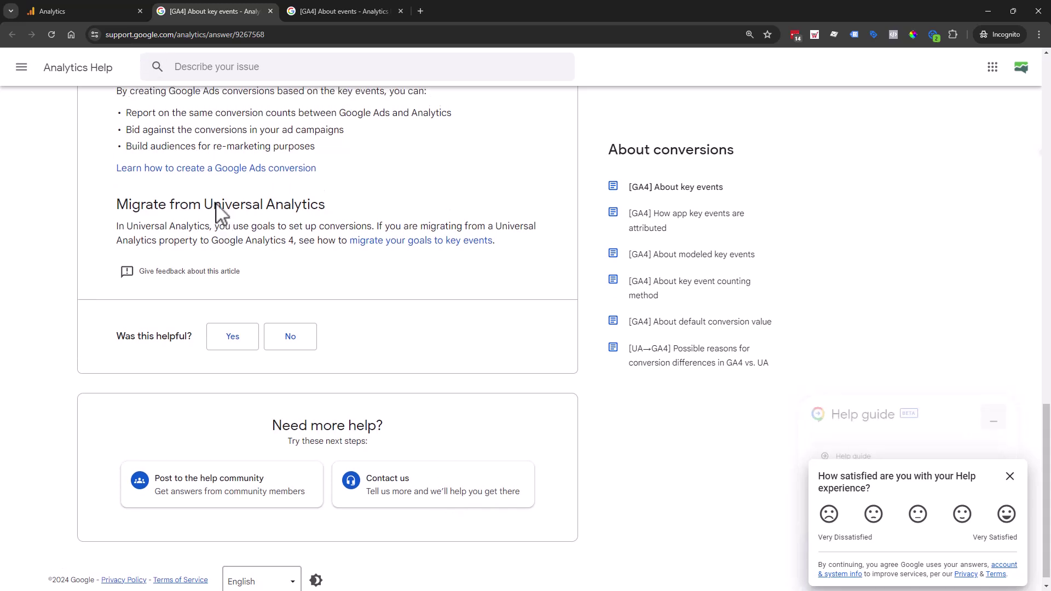
scroll(218, 214, up, 1)
mouse_move(153, 152)
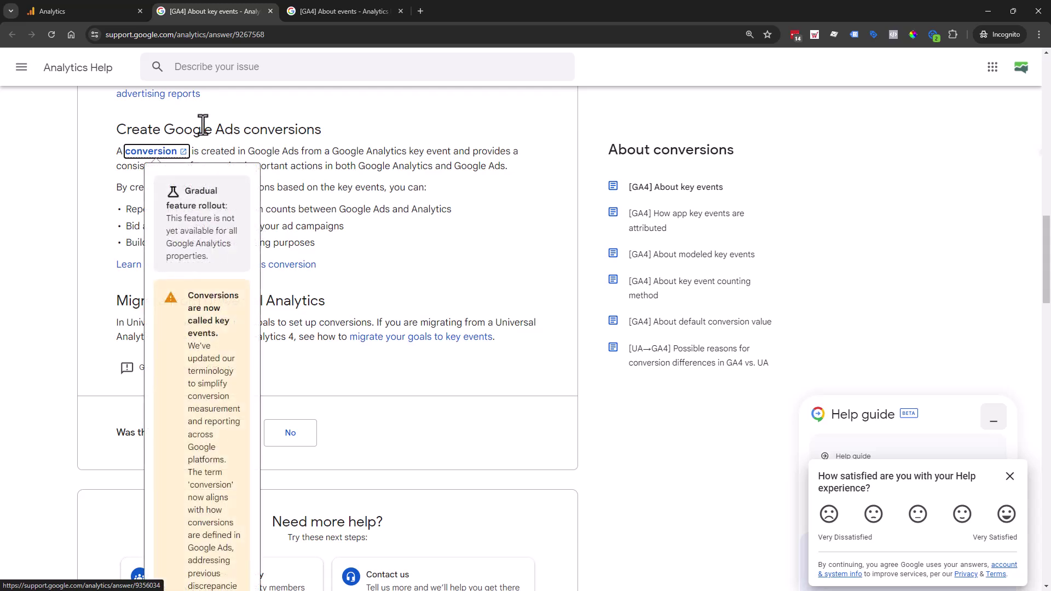
double_click(296, 130)
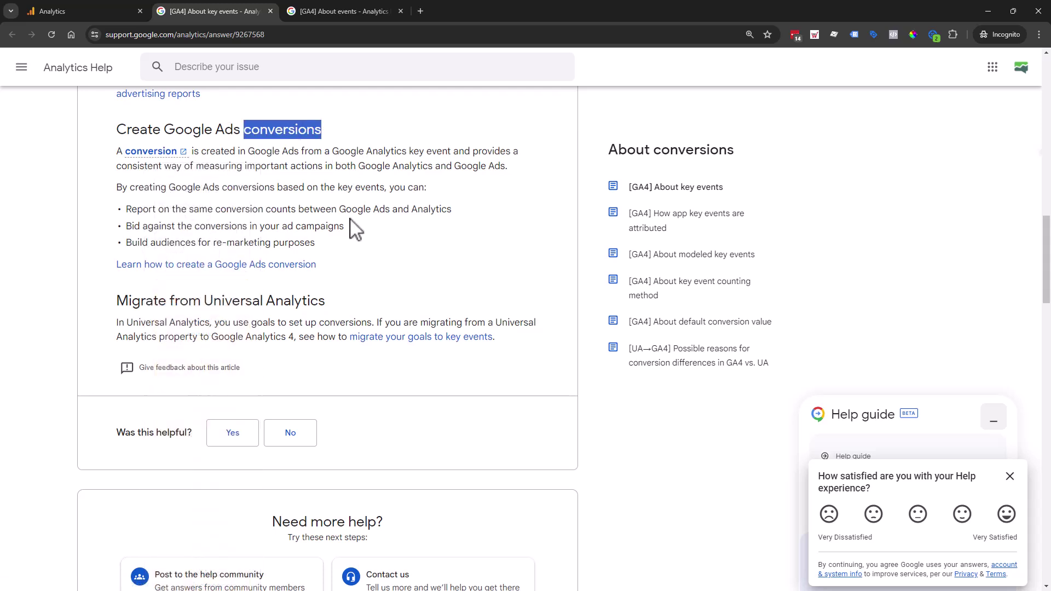
click(118, 13)
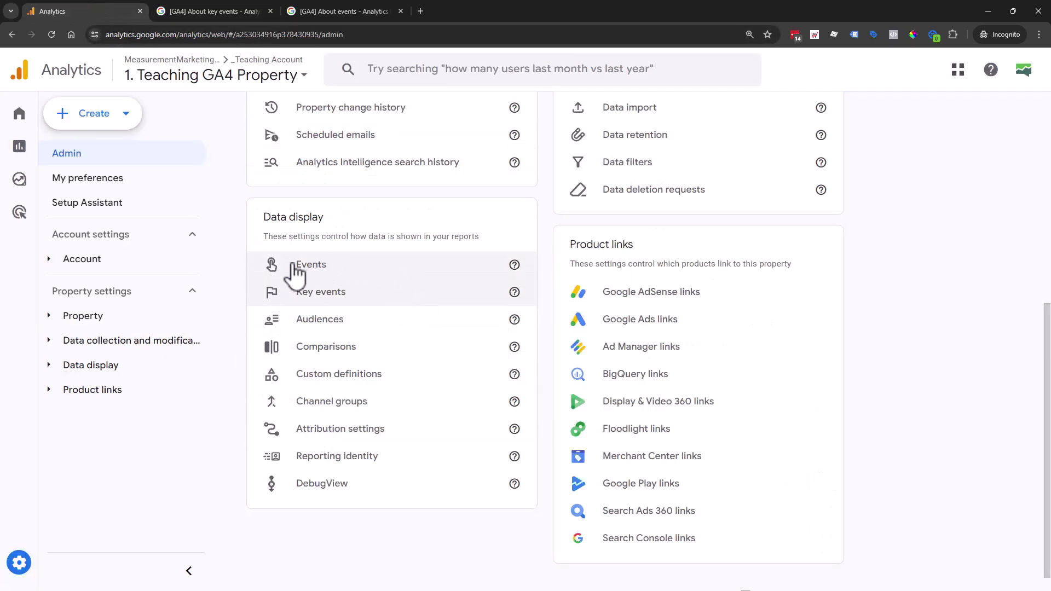
click(312, 268)
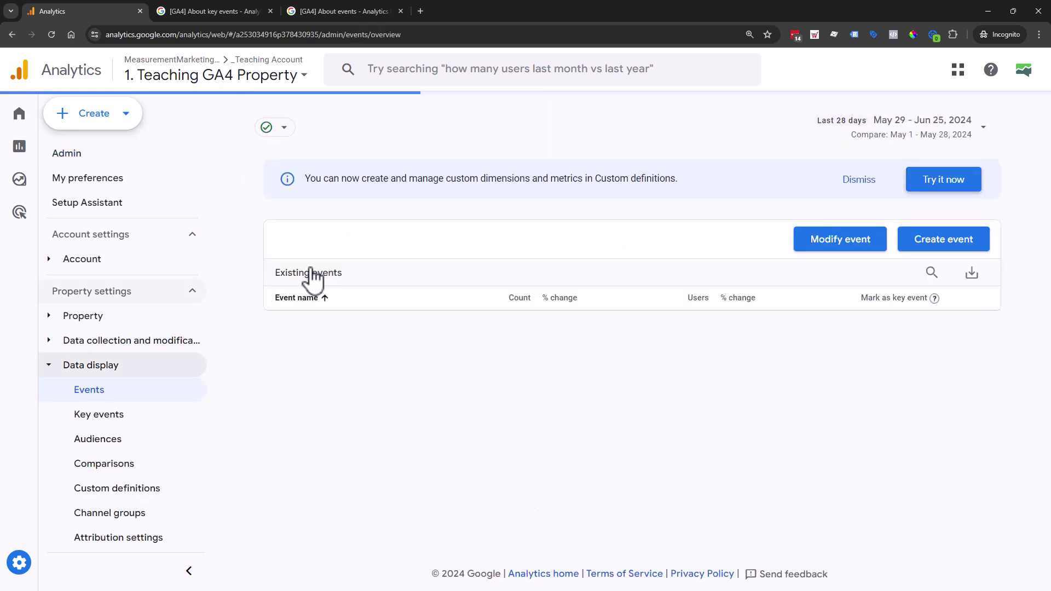
scroll(354, 244, down, 1)
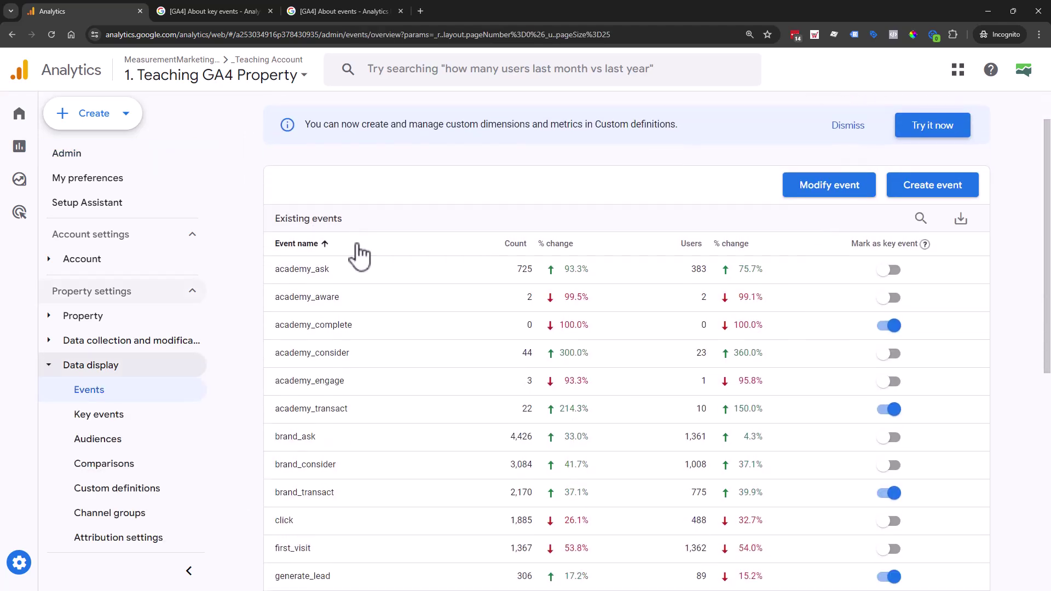
scroll(333, 291, down, 3)
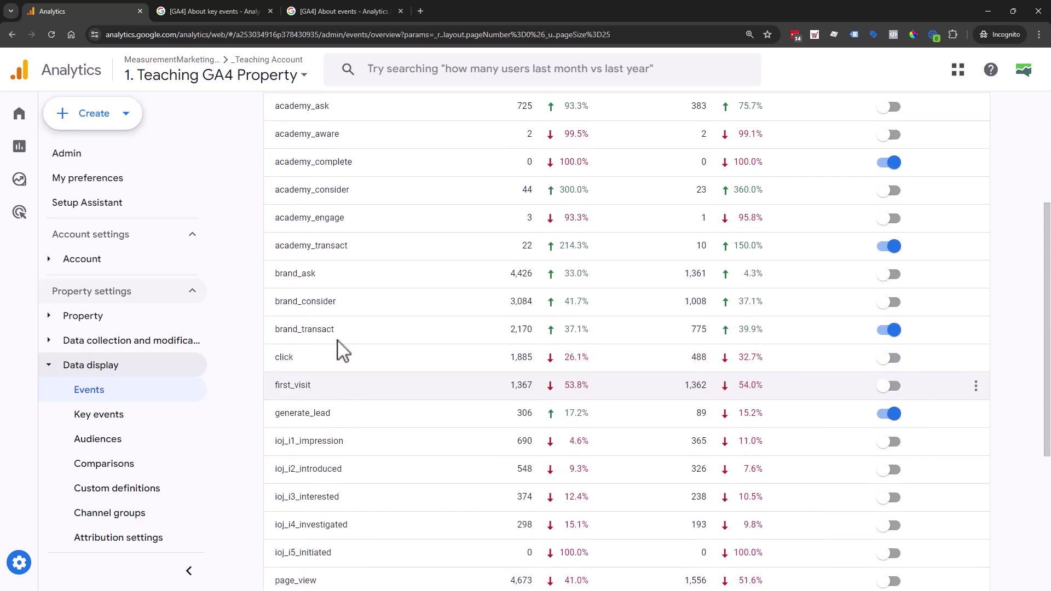
scroll(330, 360, down, 3)
scroll(333, 413, down, 2)
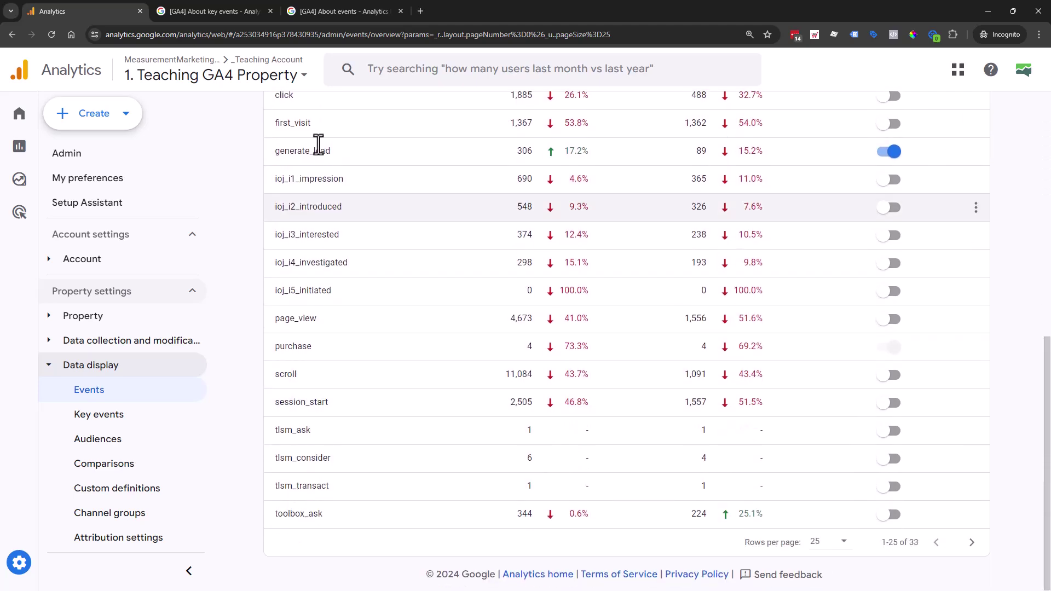
scroll(394, 416, up, 8)
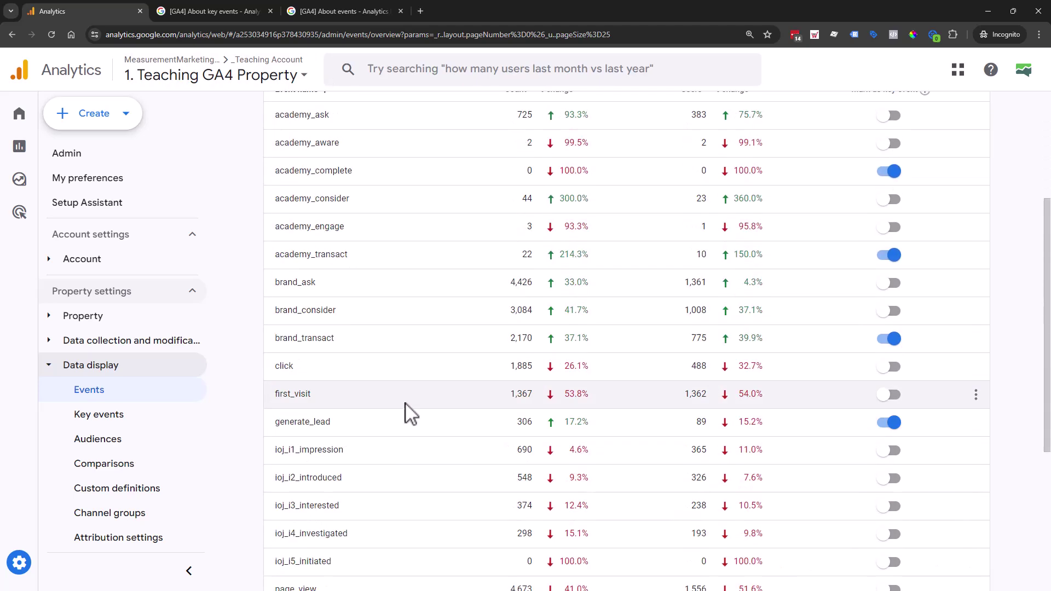
scroll(898, 252, down, 8)
scroll(877, 307, up, 7)
mouse_move(927, 203)
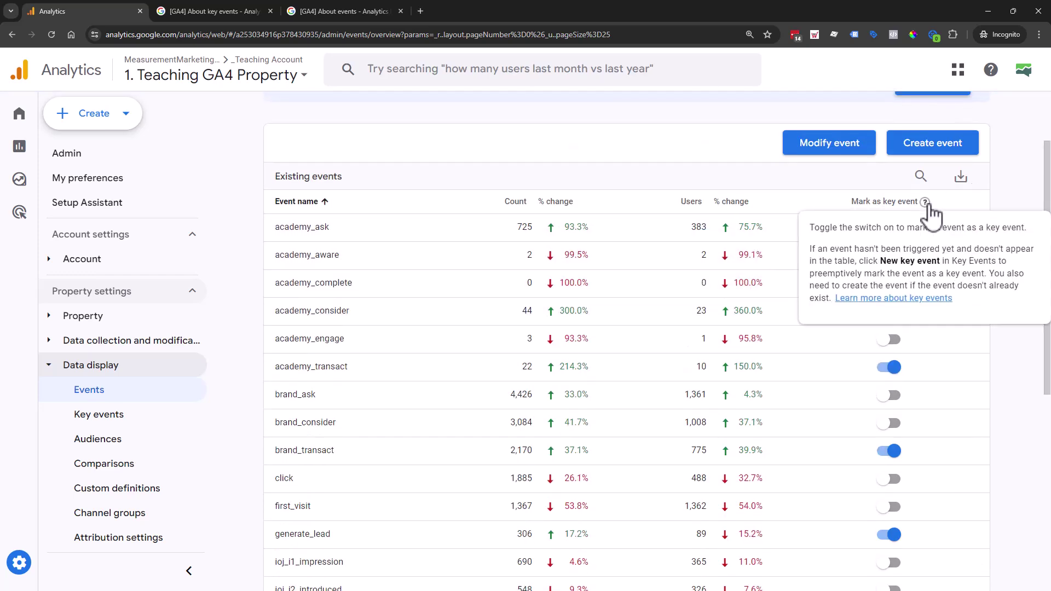
scroll(1004, 227, down, 2)
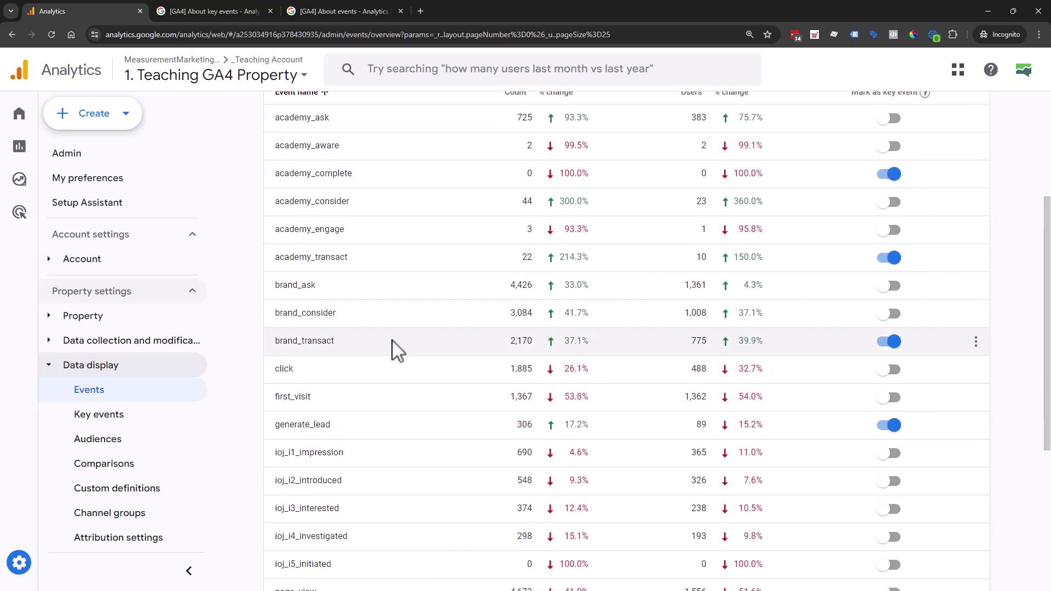
scroll(394, 334, down, 3)
scroll(952, 493, down, 2)
scroll(935, 494, up, 8)
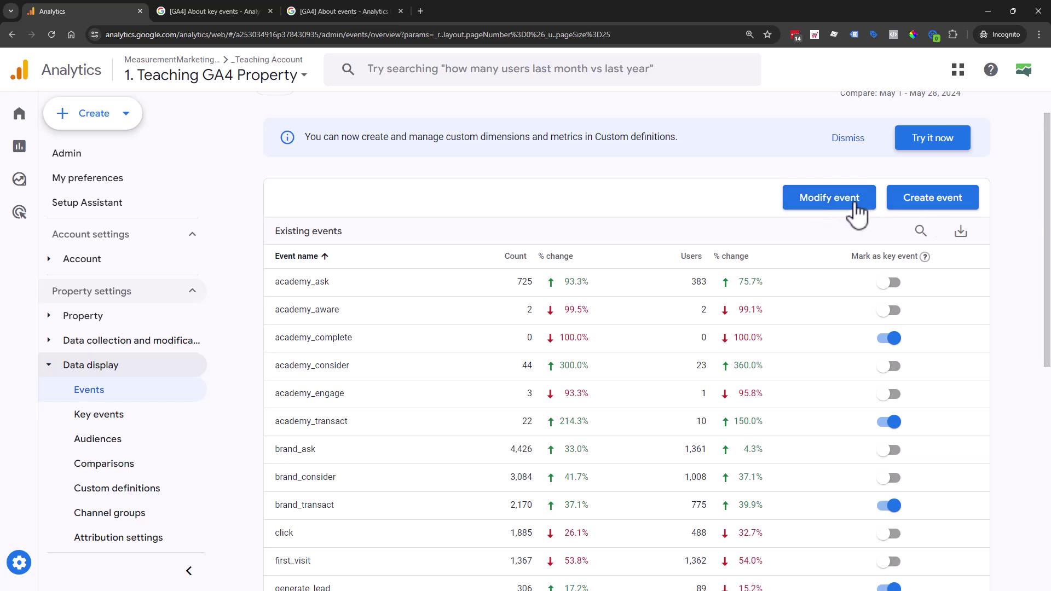
click(829, 198)
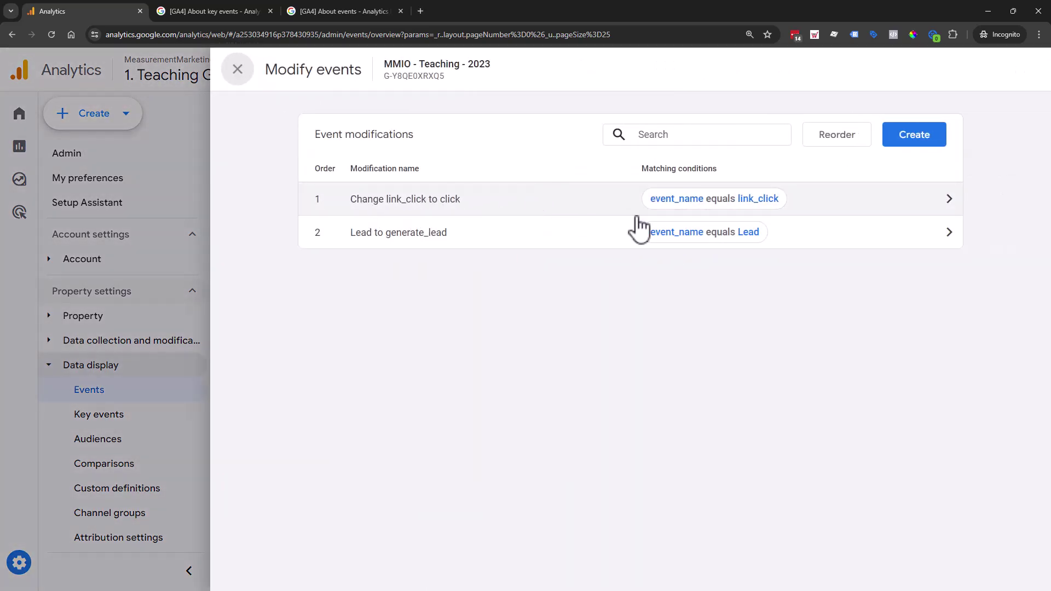
click(478, 246)
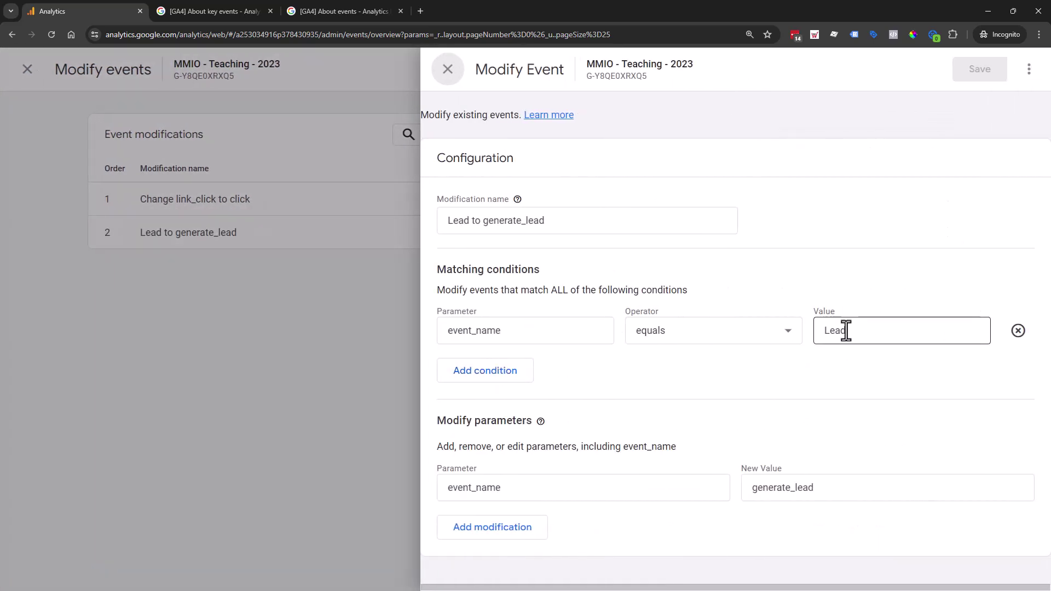
double_click(843, 330)
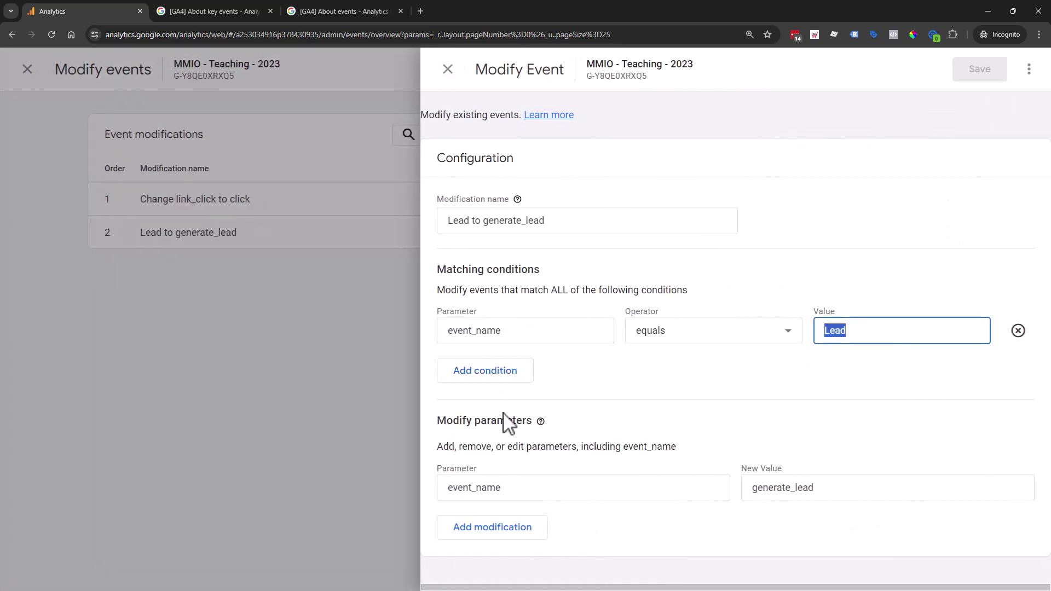
click(809, 488)
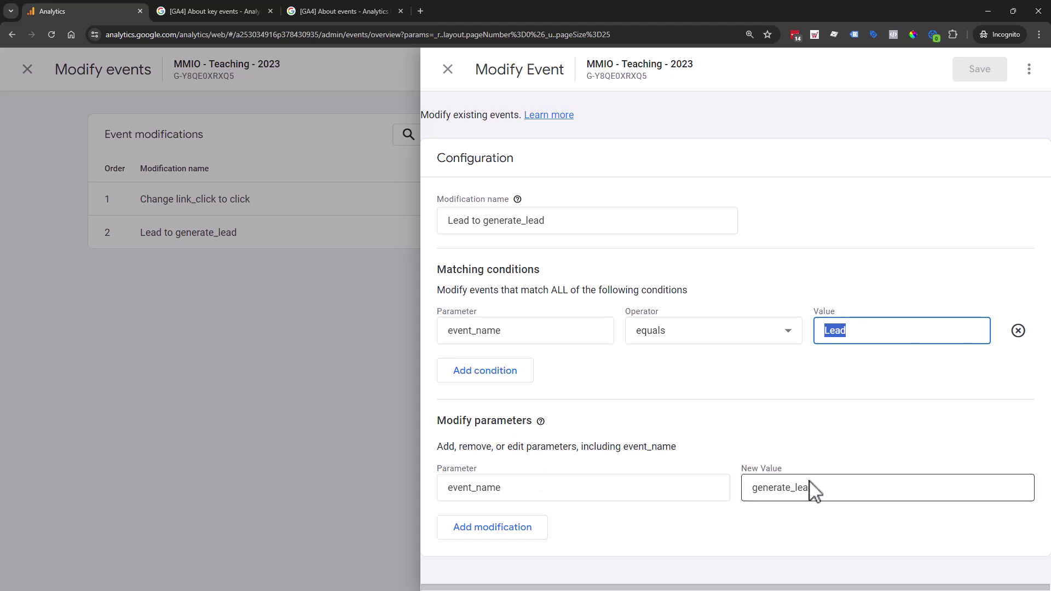
double_click(772, 489)
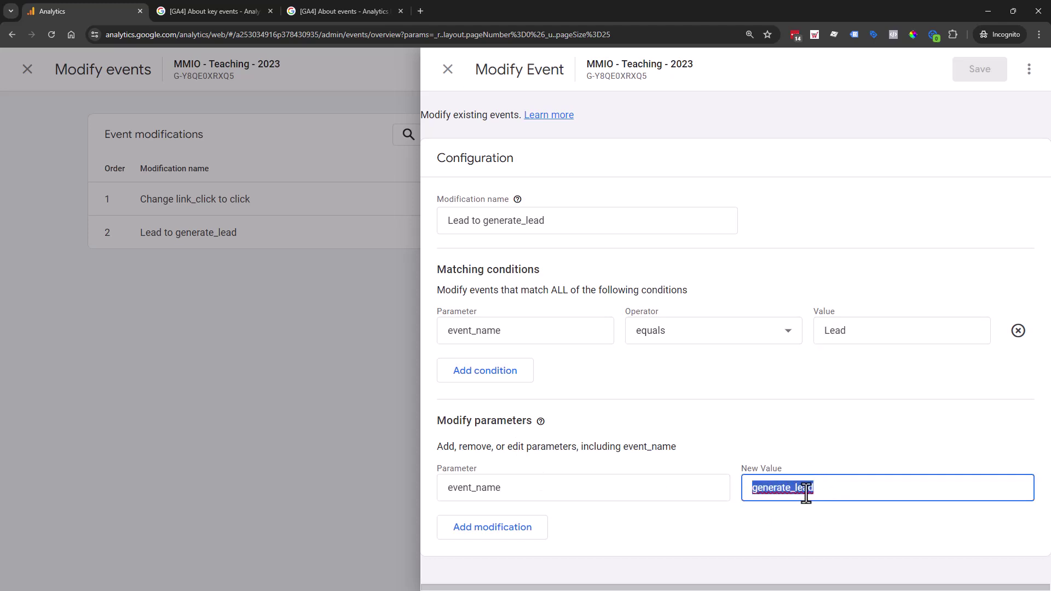
click(337, 363)
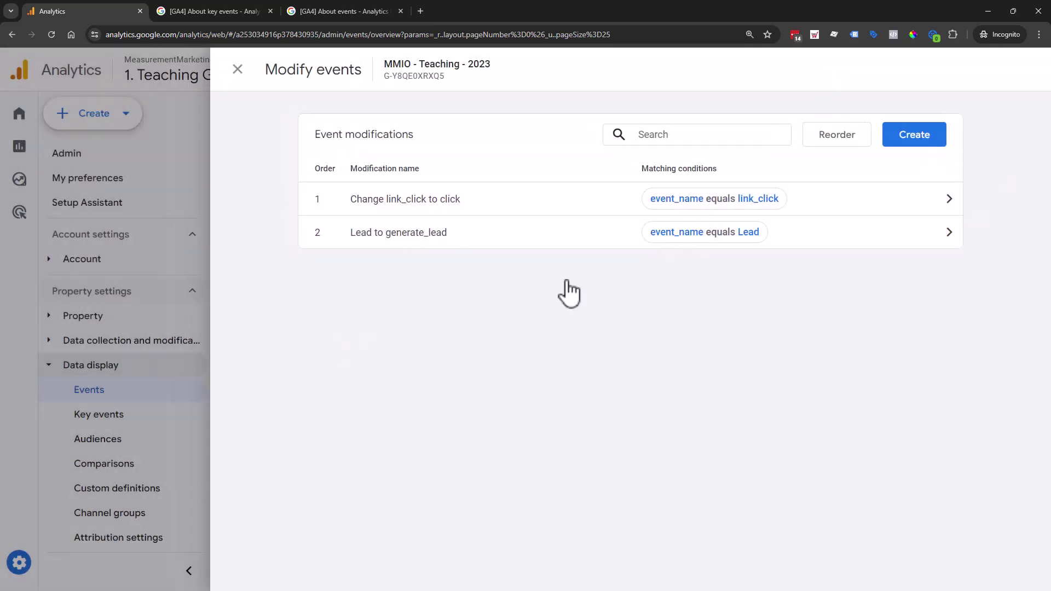
click(193, 165)
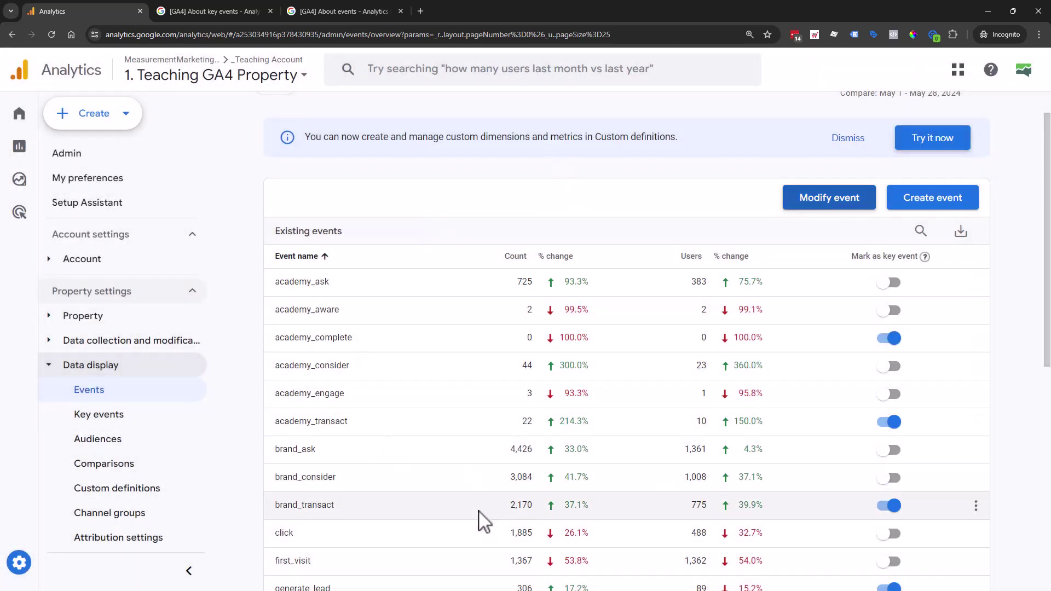
- Open generate_lead from the custom events list and select its event name
click(915, 214)
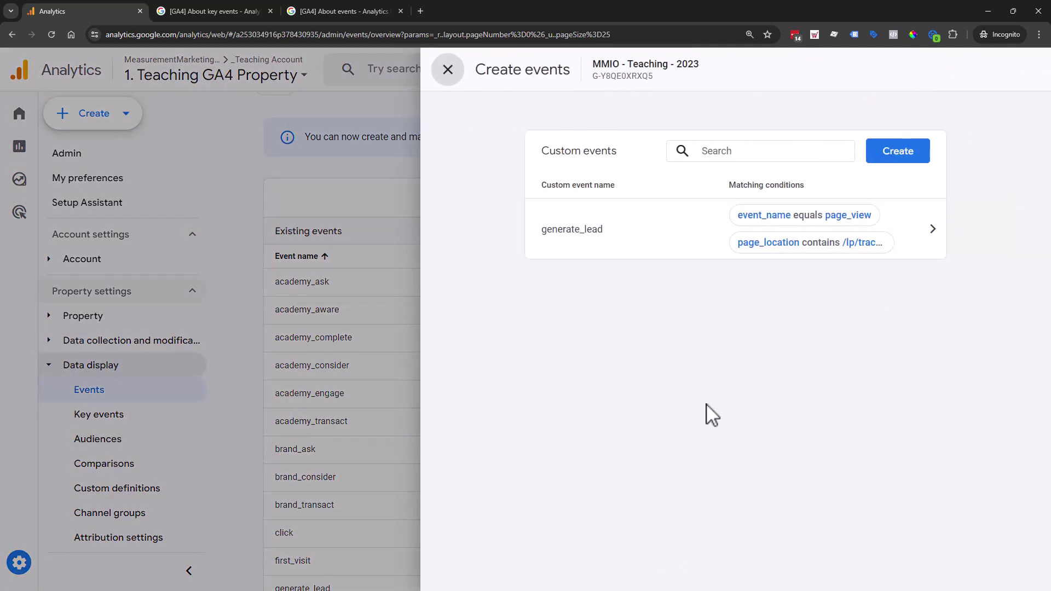
click(664, 252)
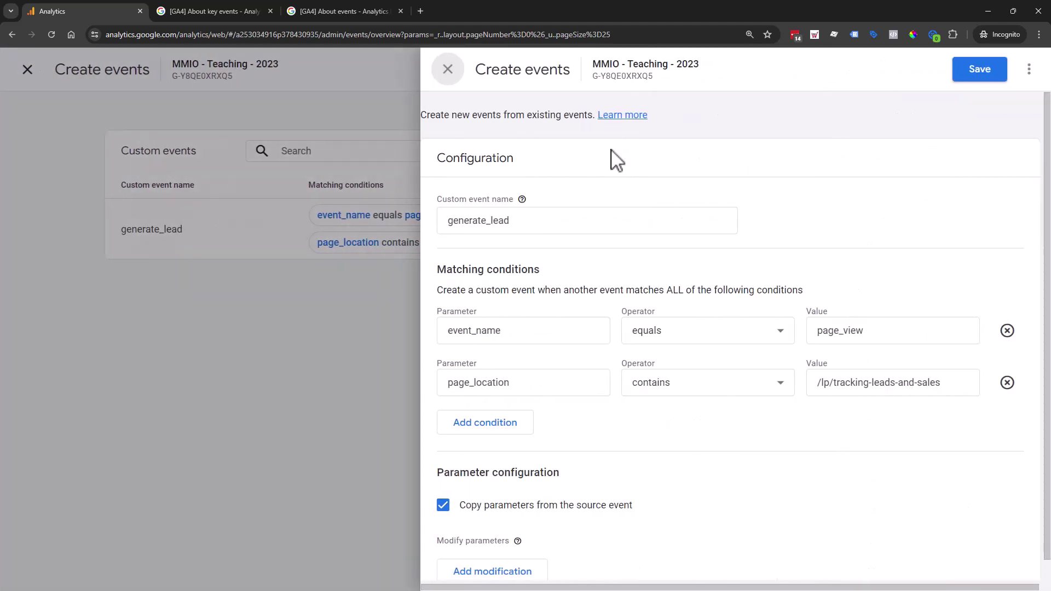
double_click(495, 222)
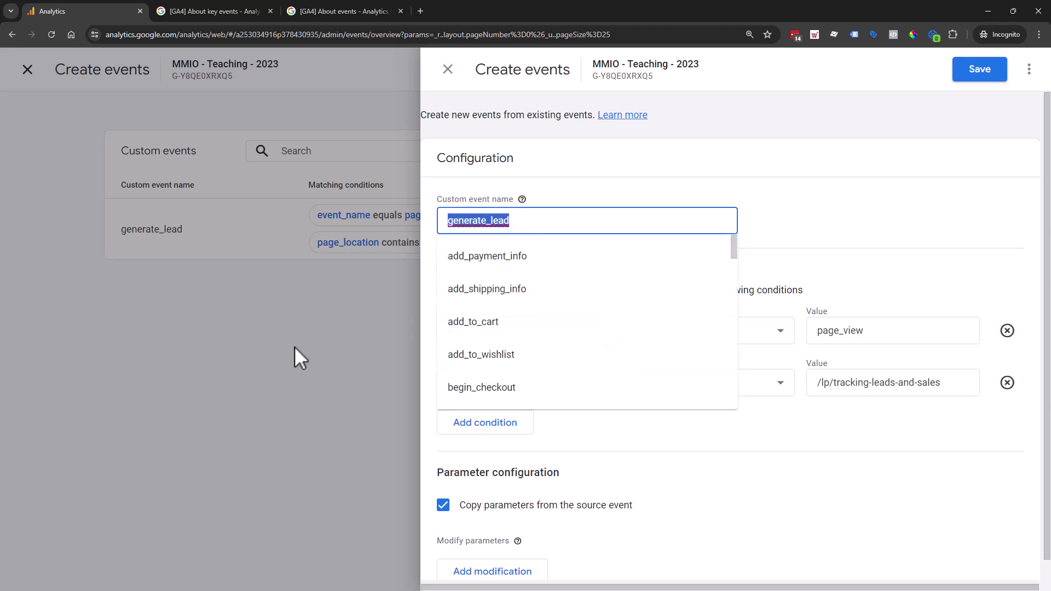
- Scroll through the About events article and follow its link to [GA4] Recommended events
click(215, 11)
click(323, 10)
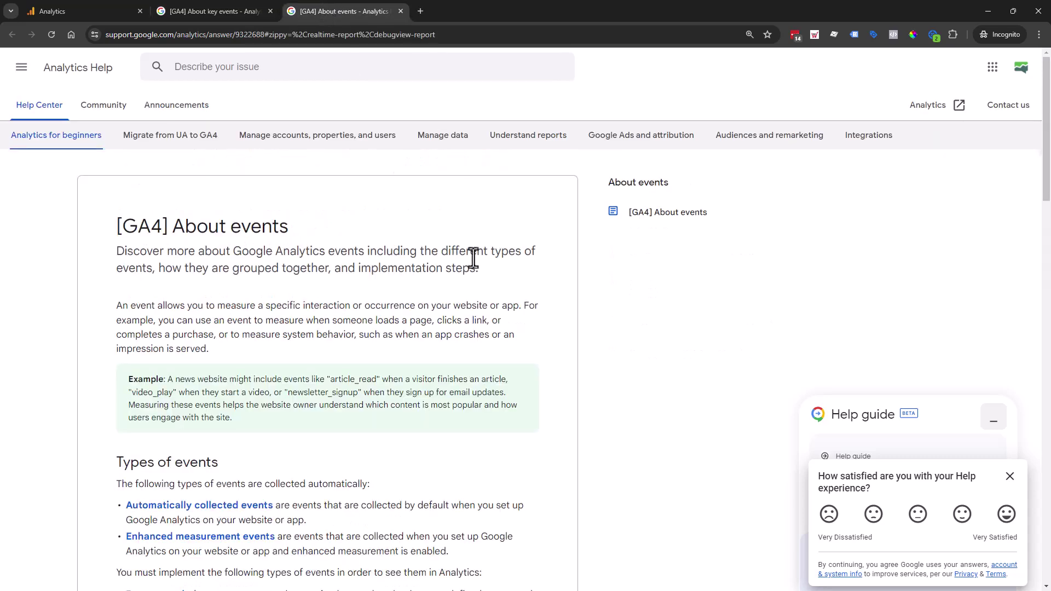
scroll(472, 262, down, 5)
scroll(481, 263, down, 15)
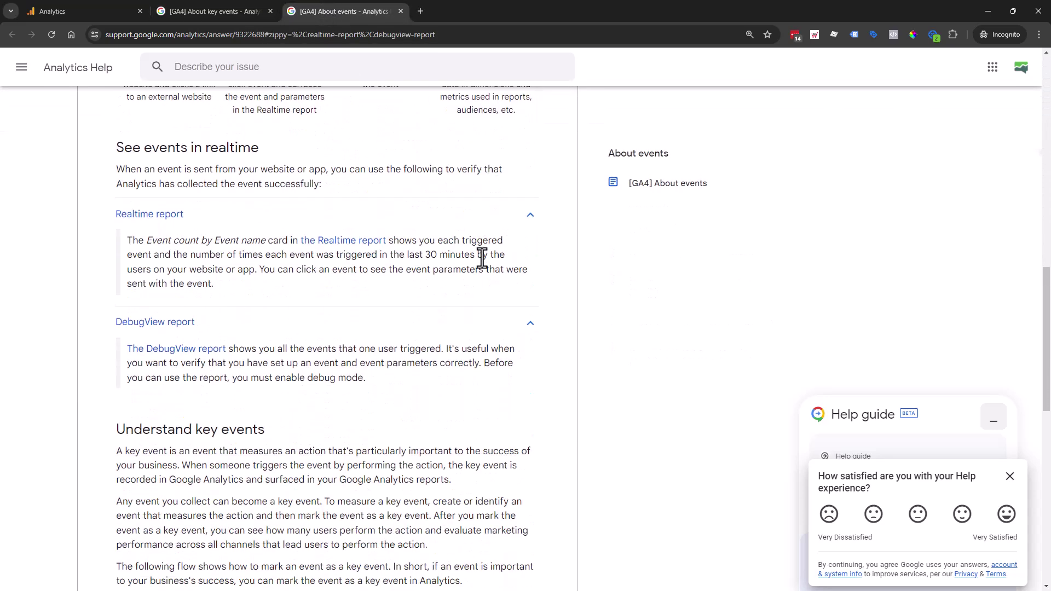
scroll(482, 265, down, 4)
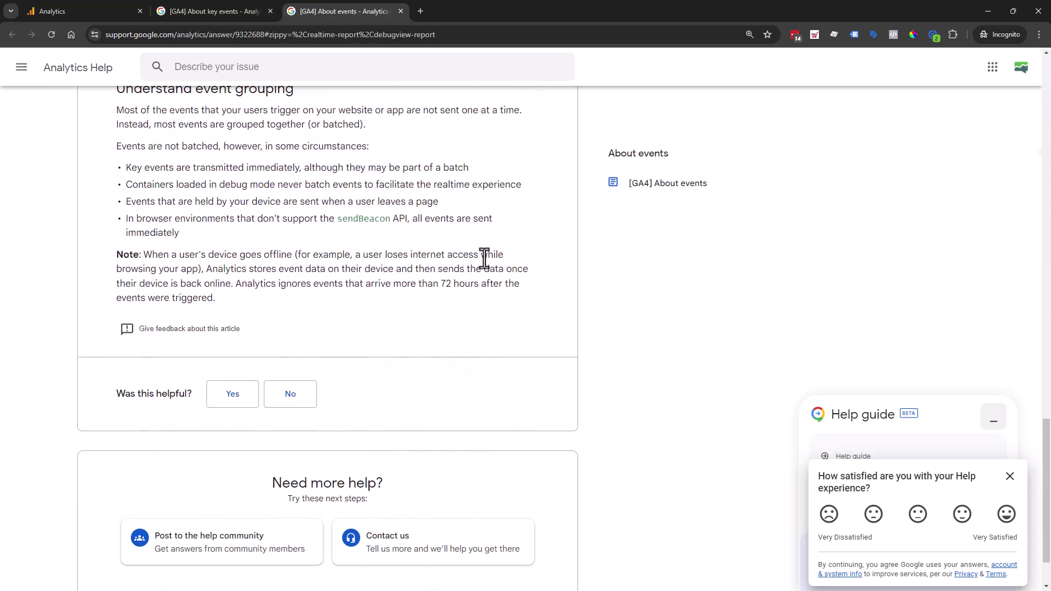
scroll(564, 270, up, 7)
scroll(395, 252, up, 15)
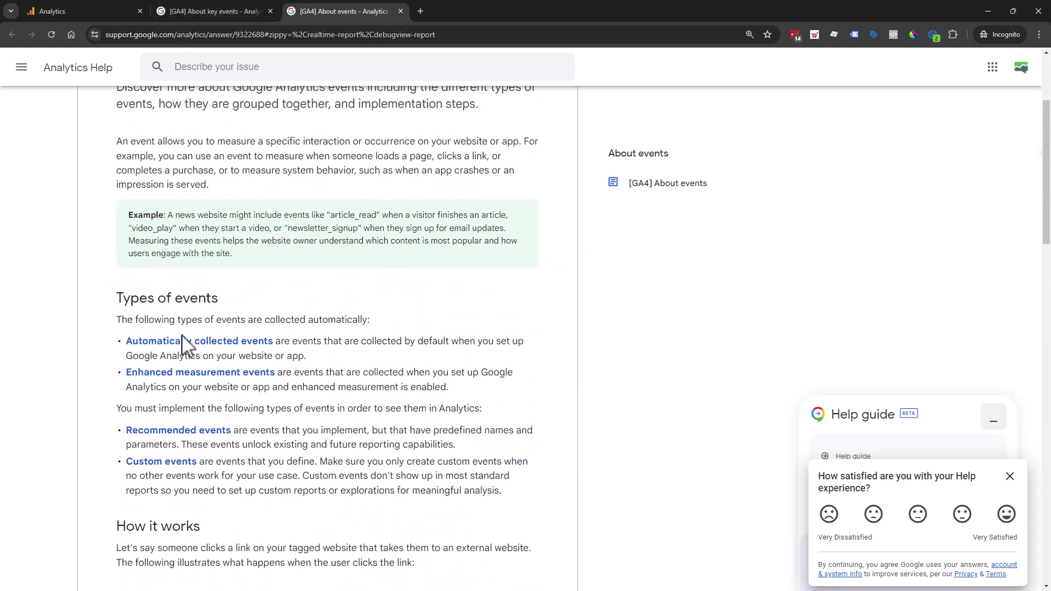
click(201, 431)
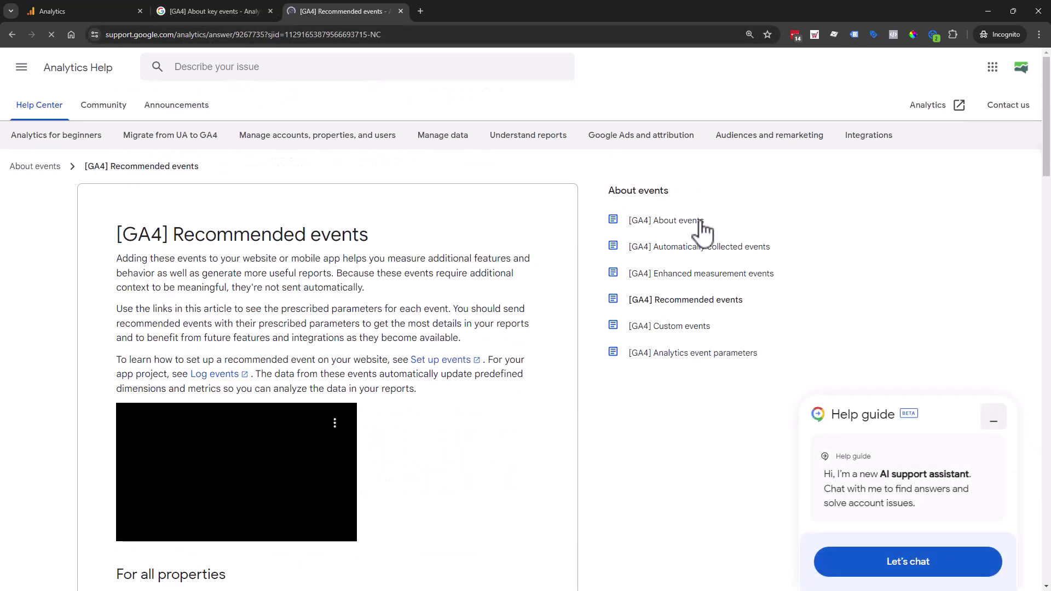
- Back in generate_lead, check its name suggestions and the event_name equals page_view condition
mouse_move(57, 8)
click(69, 7)
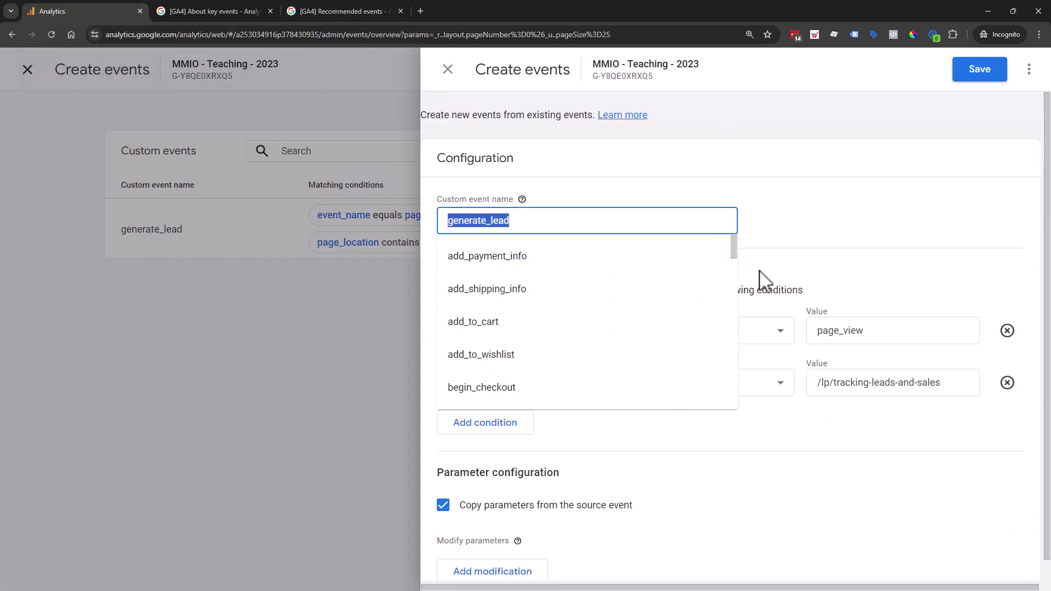
click(898, 479)
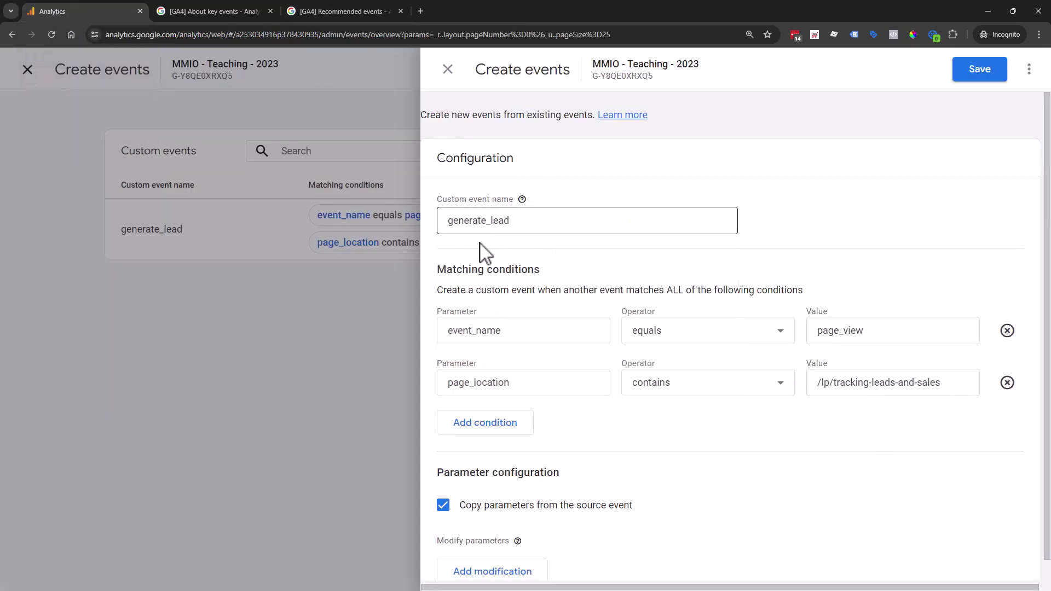
click(499, 221)
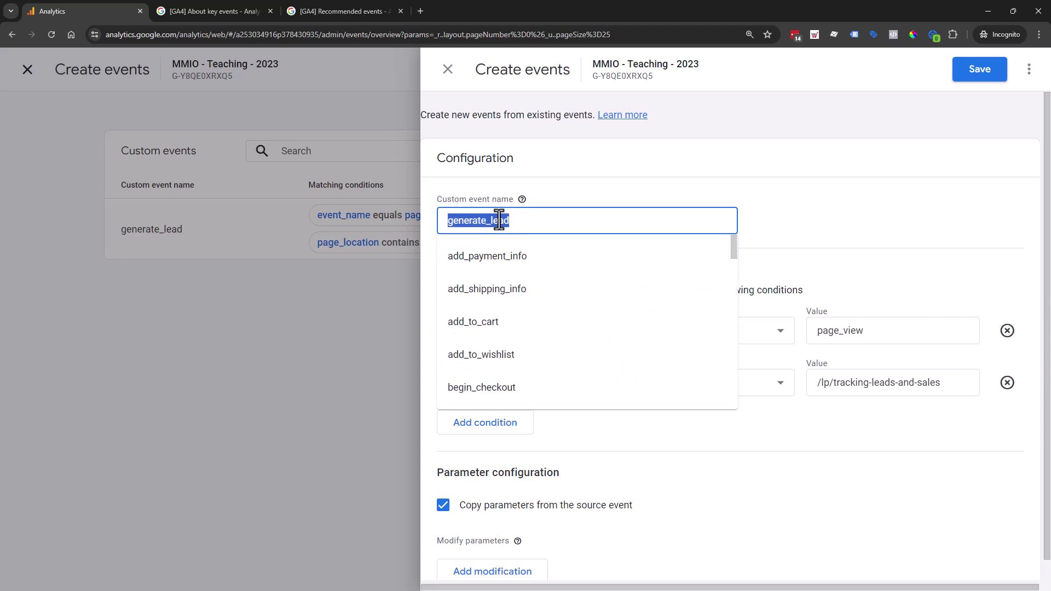
click(557, 207)
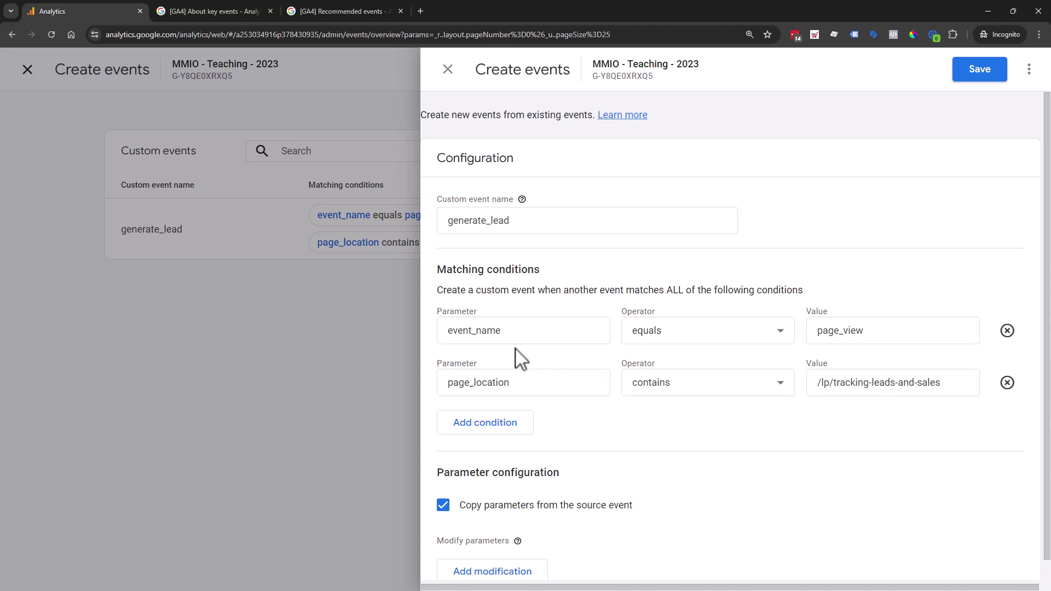
click(448, 332)
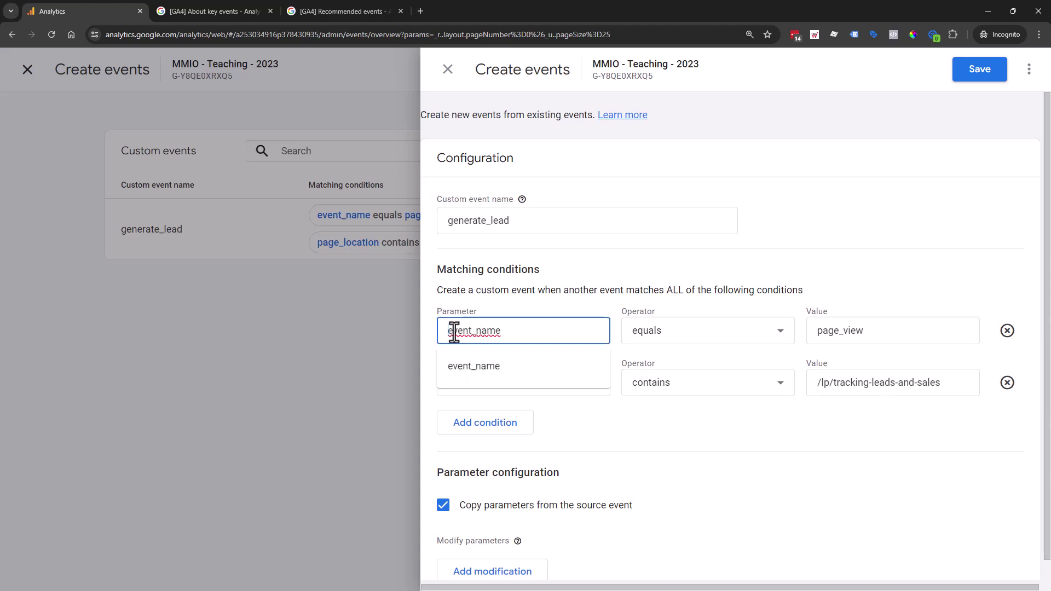
click(649, 336)
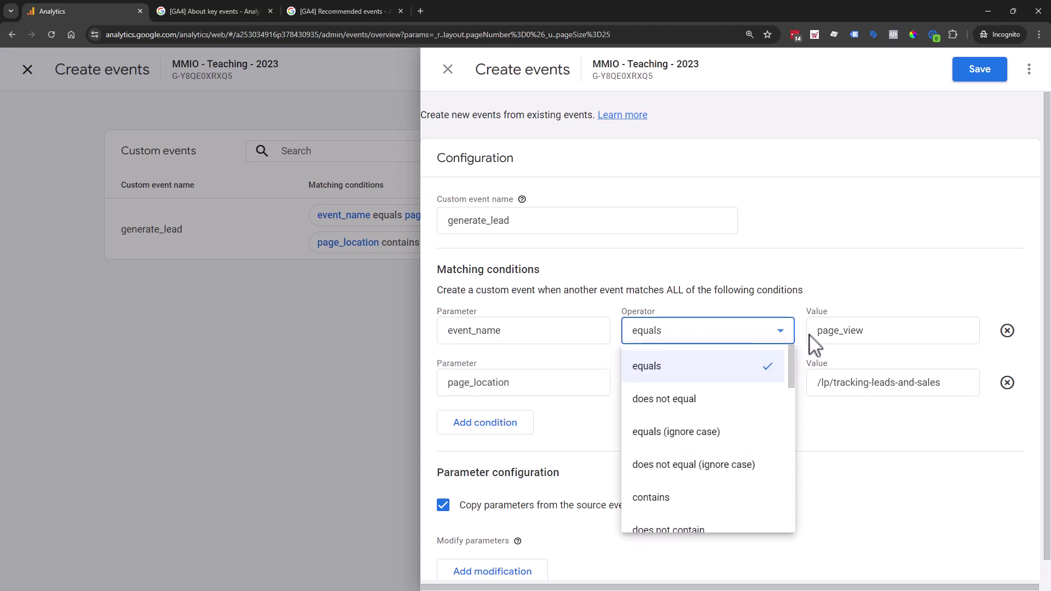
click(864, 343)
double_click(864, 336)
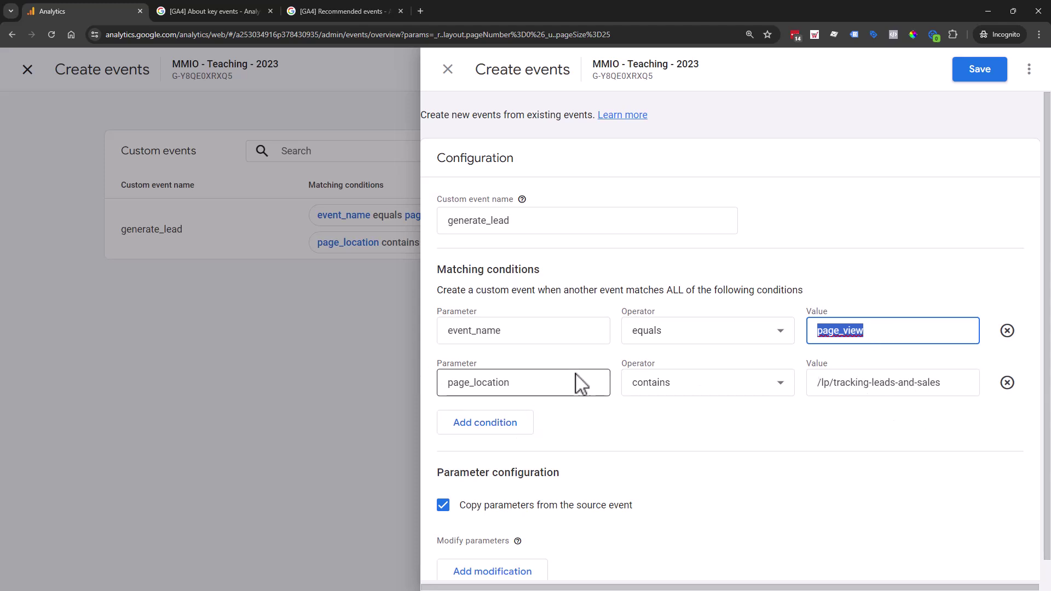
- Review the page_location contains /lp/tracking-leads-and-sales condition, close unsaved, and start a new custom event
click(706, 385)
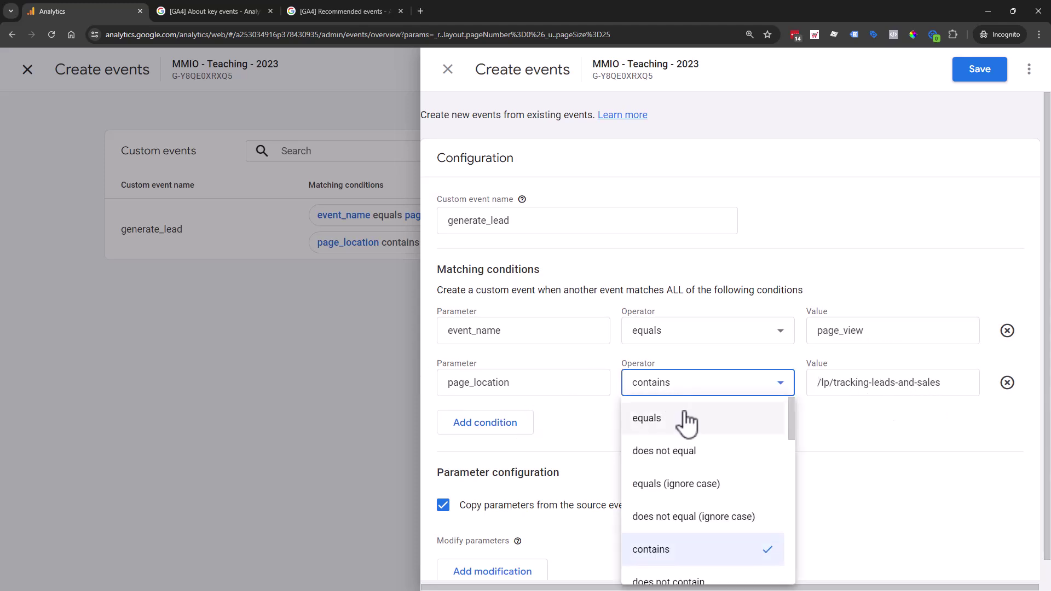
click(870, 387)
click(874, 388)
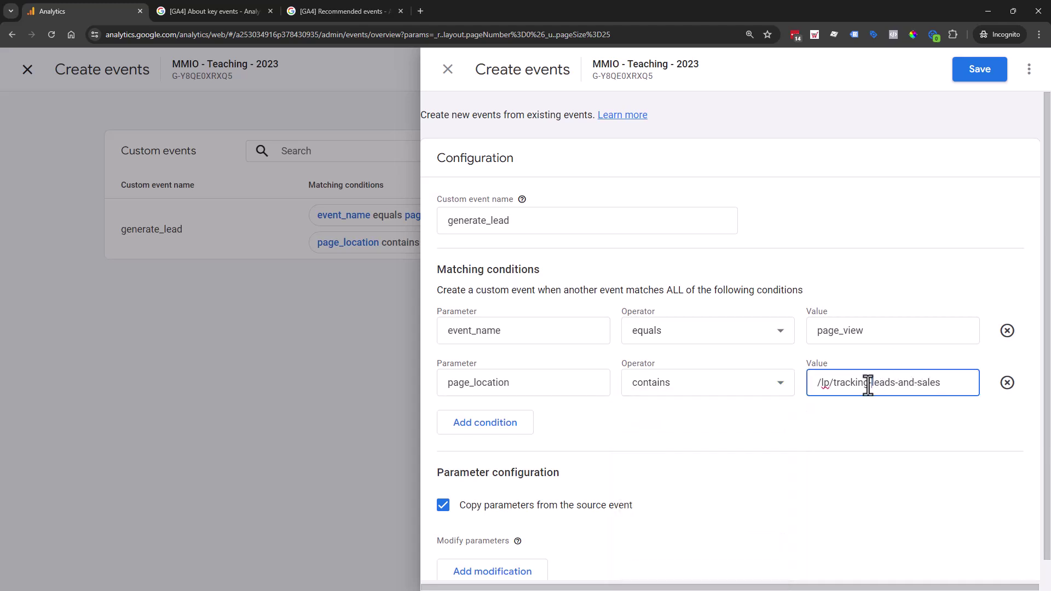
scroll(908, 421, down, 1)
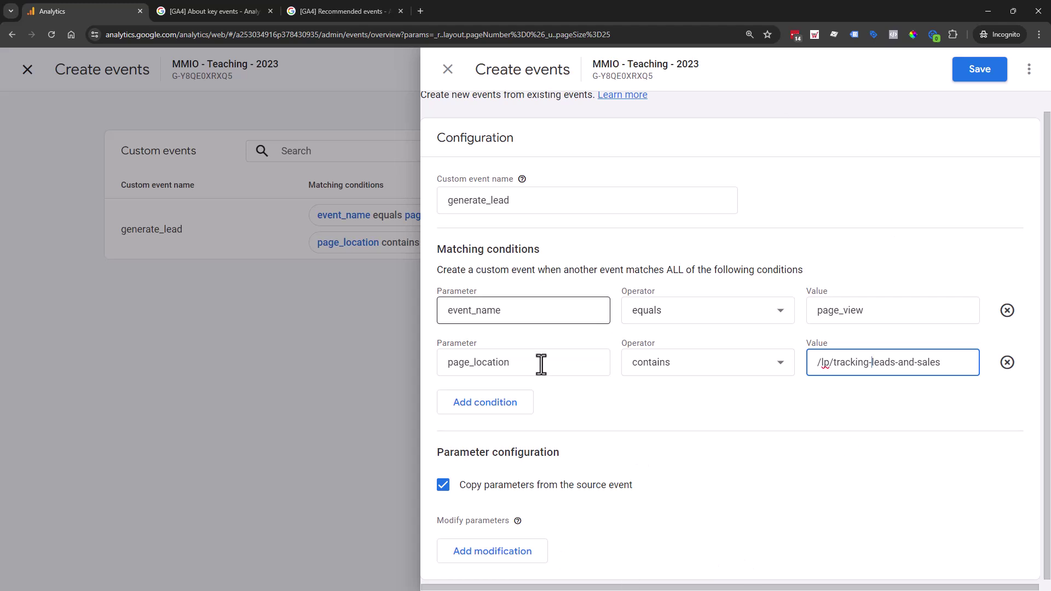
double_click(452, 363)
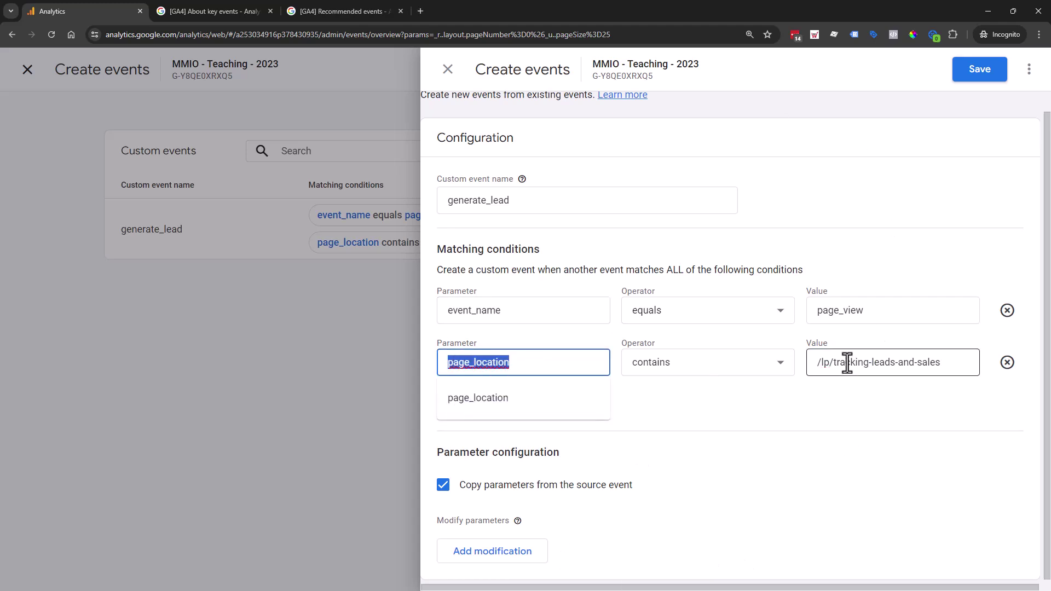
click(758, 421)
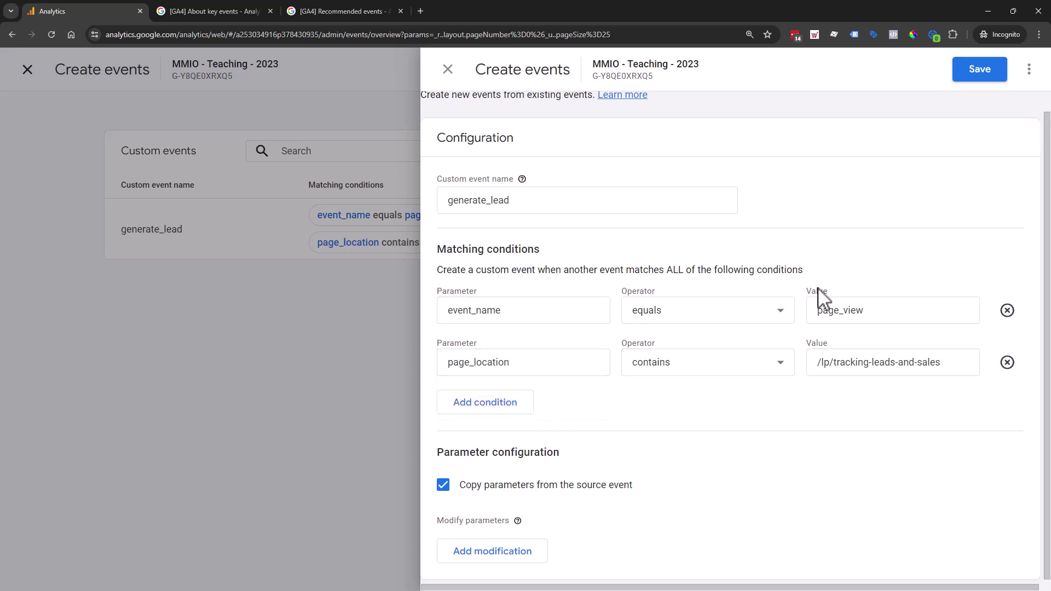
click(865, 312)
double_click(866, 312)
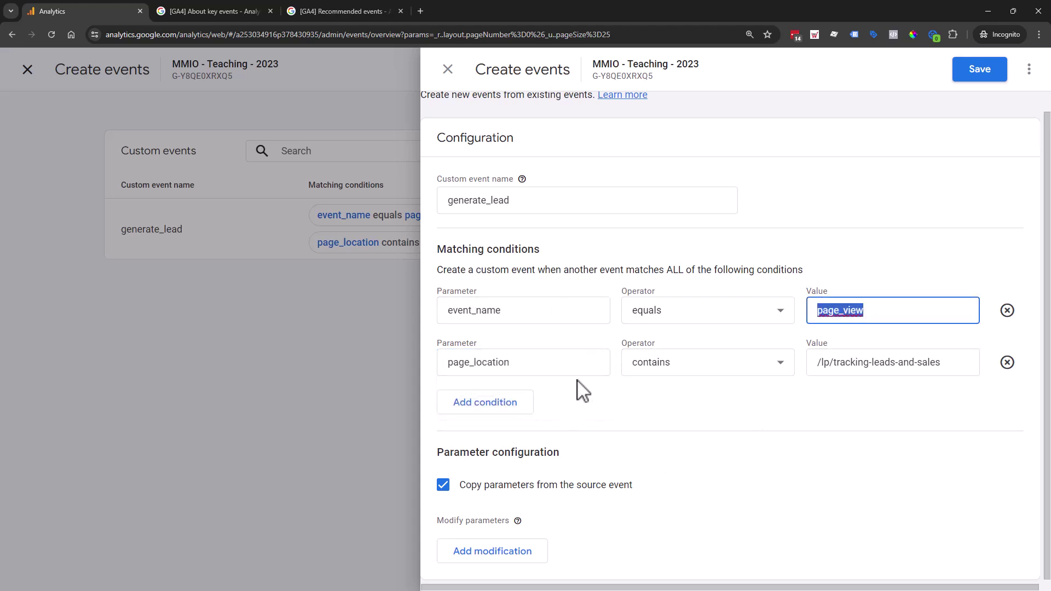
triple_click(933, 363)
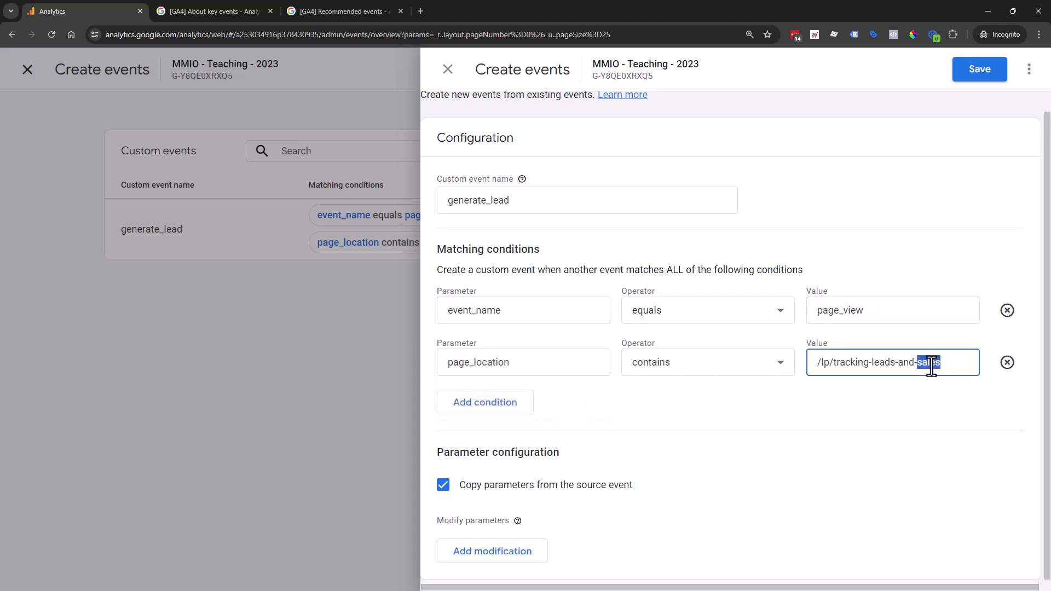
click(817, 488)
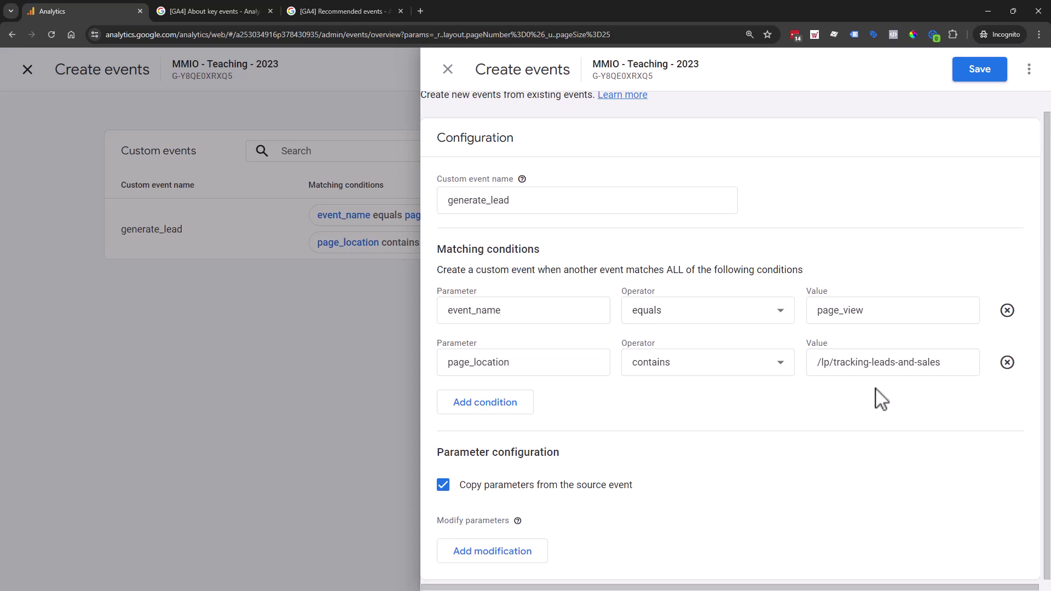
click(459, 74)
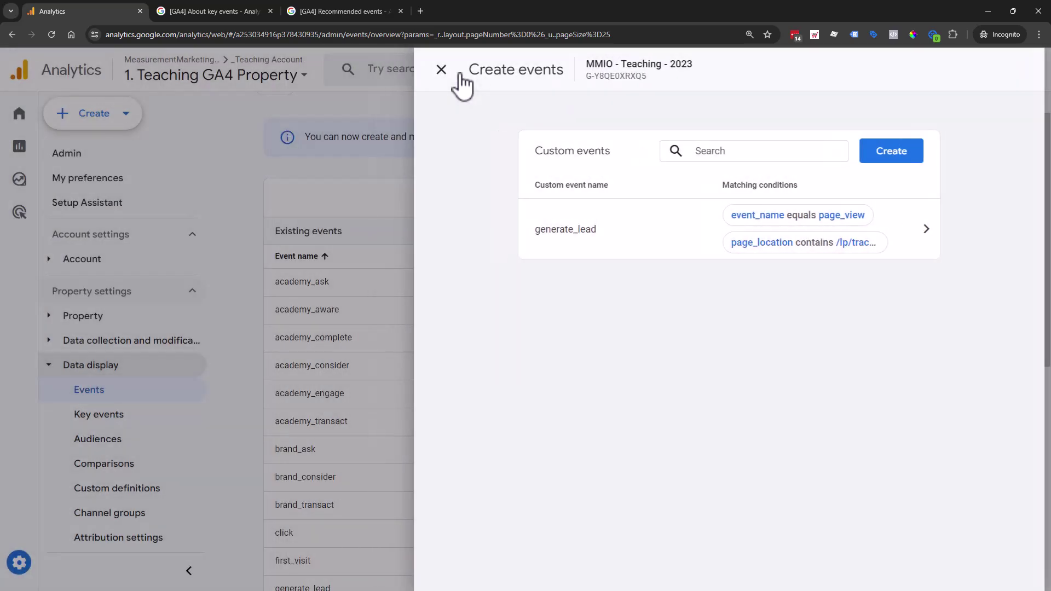
click(877, 151)
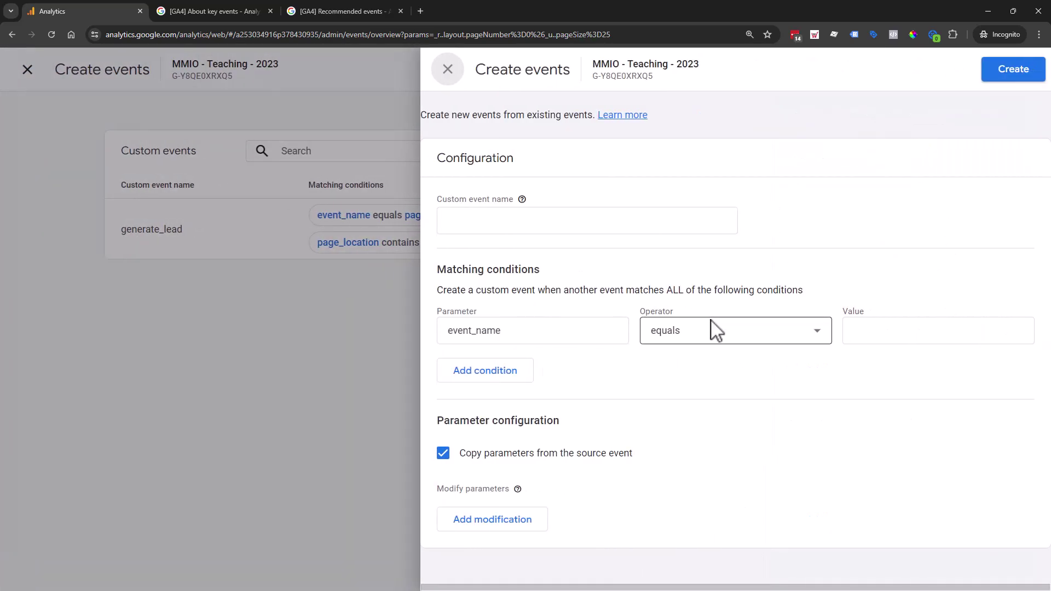
- Load measurementmarketing.io in a new tab, select the /lp/toolbox/the-toolbox/ path, and return to Analytics
click(421, 11)
text(mea)
key(Return)
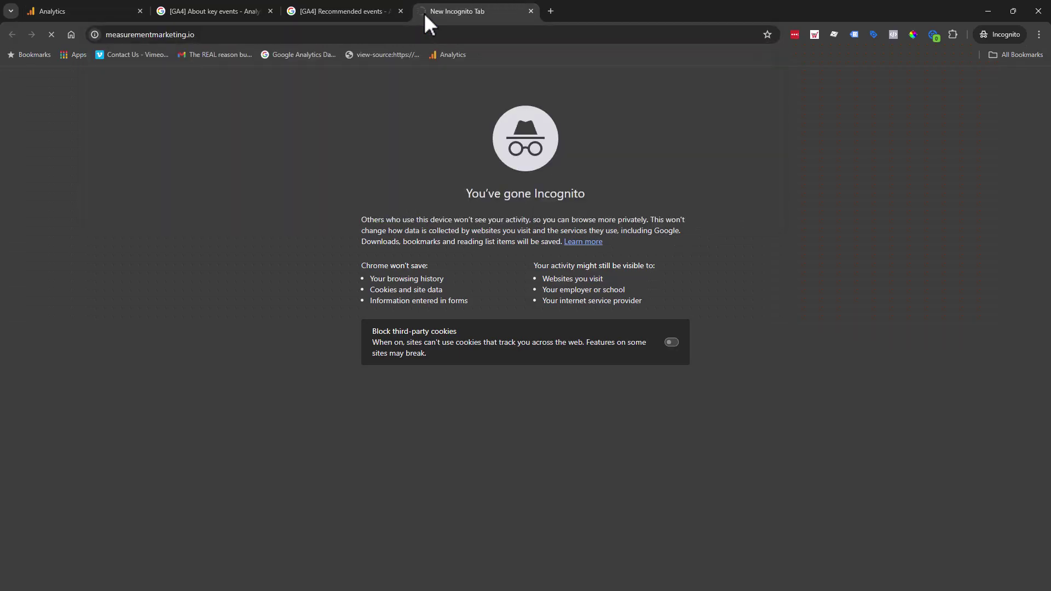
mouse_move(668, 122)
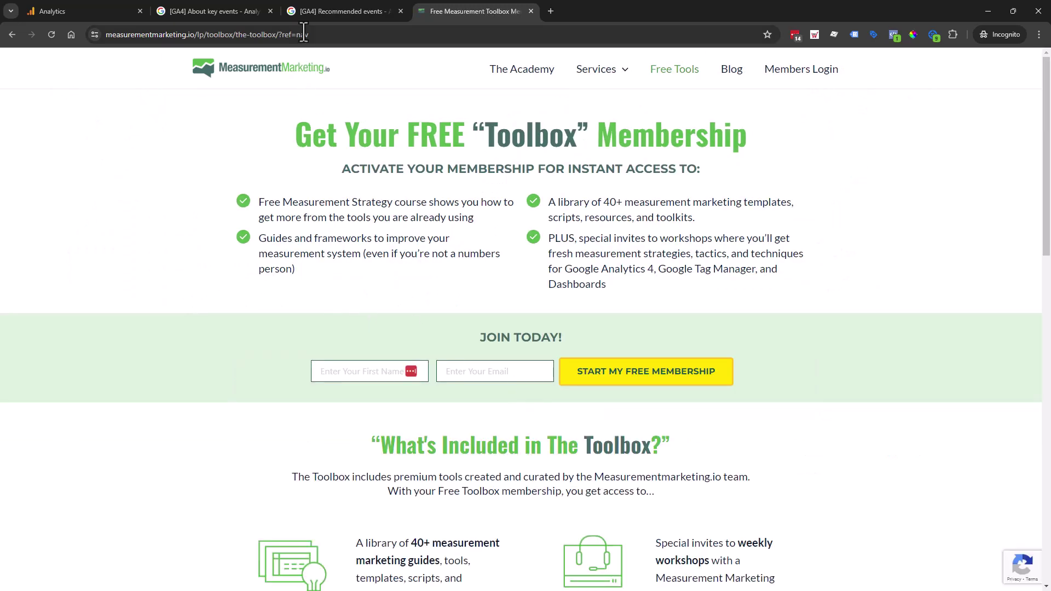
drag(278, 35, 201, 38)
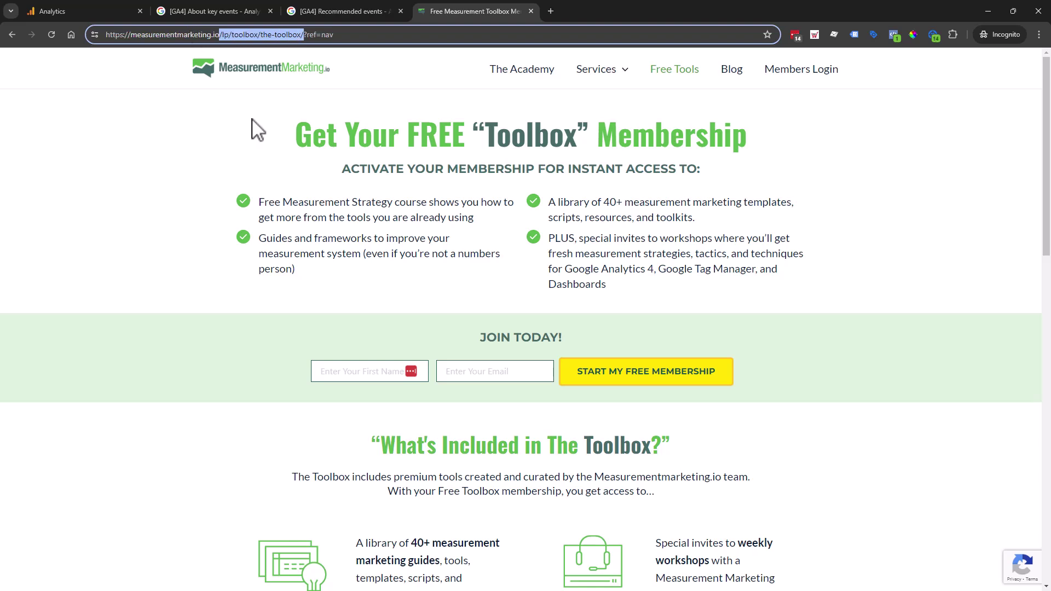
click(88, 9)
click(554, 218)
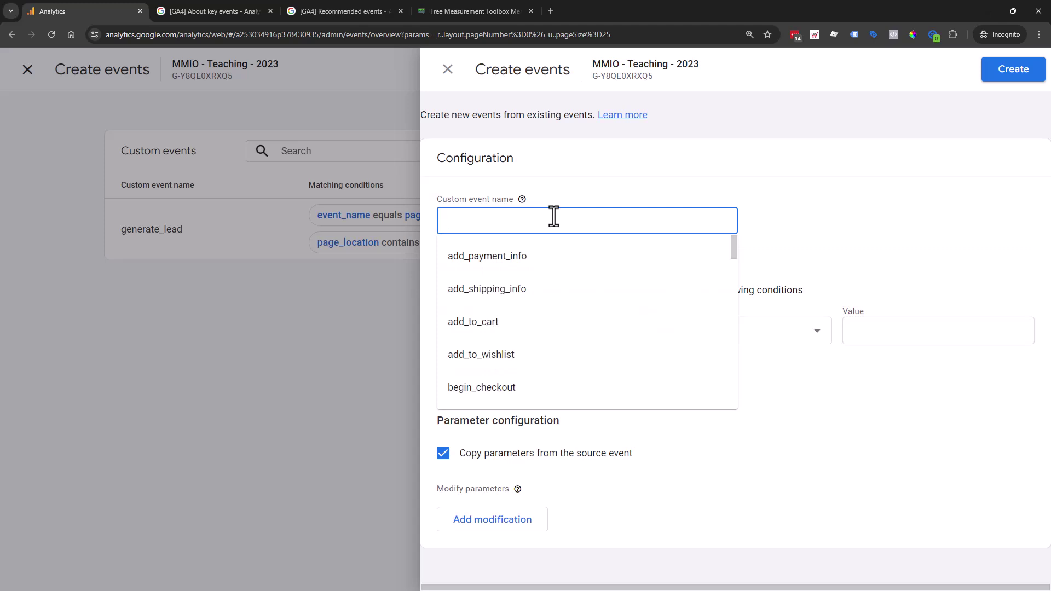
- Name the custom event toolbox_offer_page and move to the first condition's page_view value
text(toolbox_offer_page)
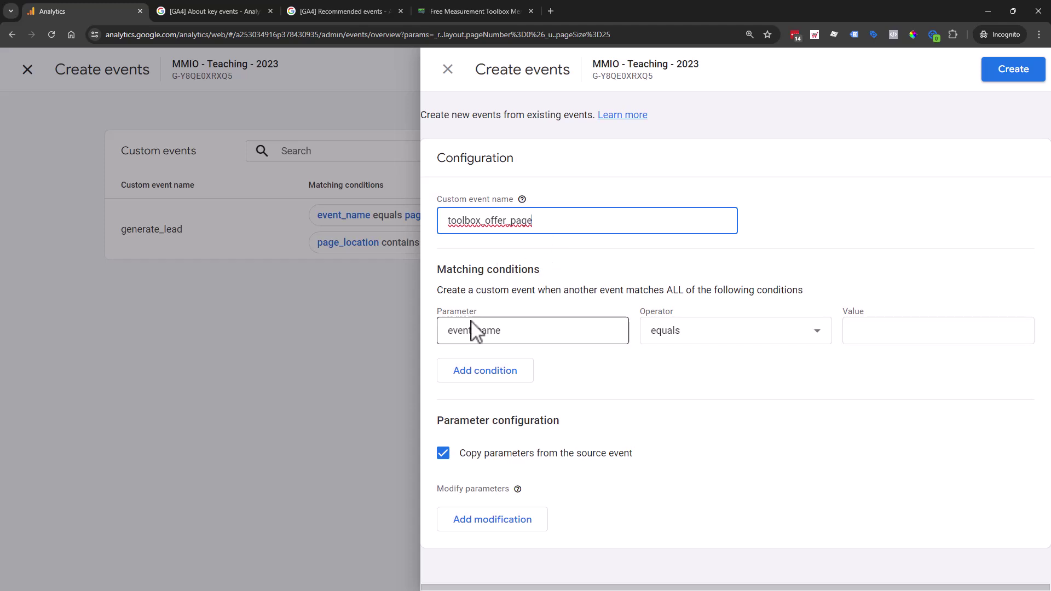
click(546, 261)
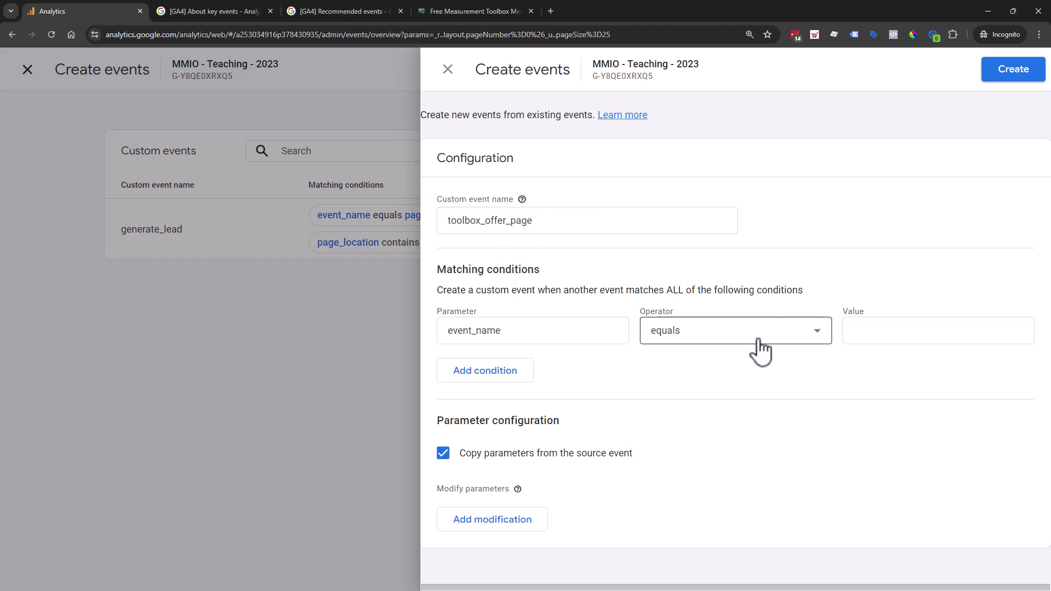
click(875, 338)
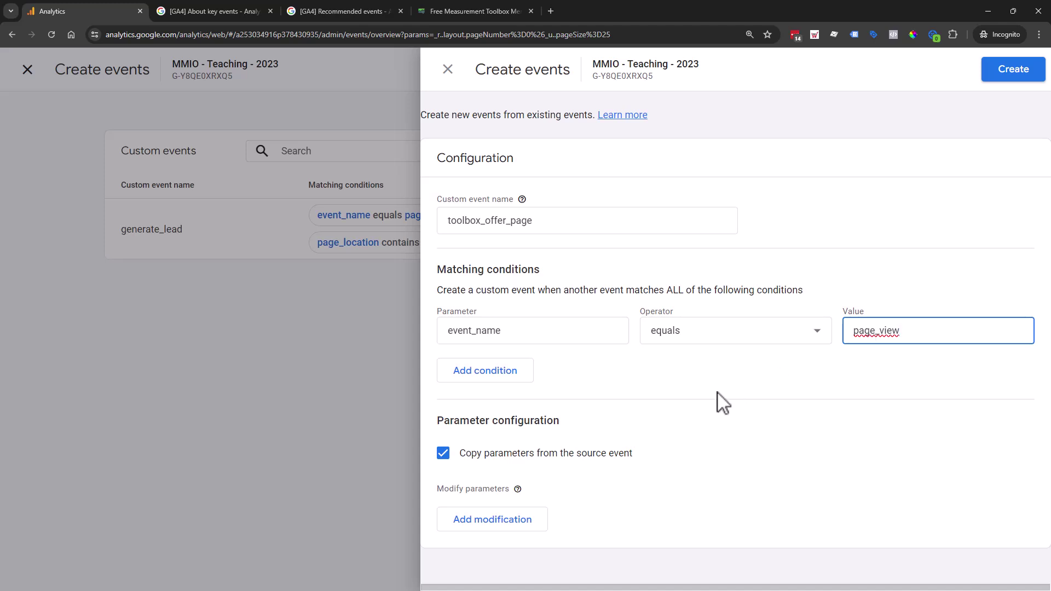
- Add a second condition: page_location contains the pasted /lp/toolbox/the-toolbox/ path
click(486, 378)
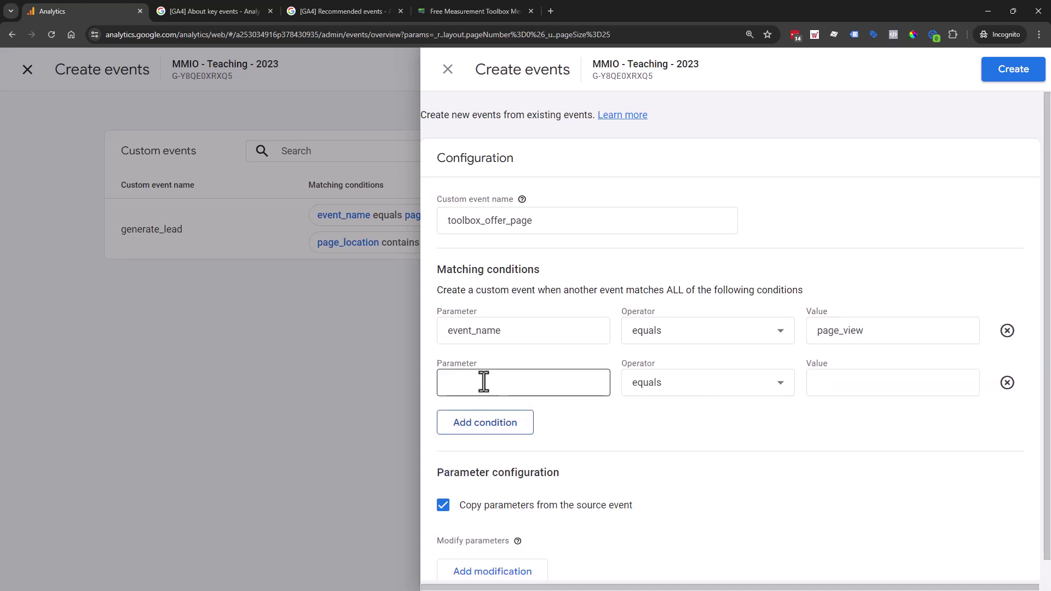
click(483, 381)
text(page)
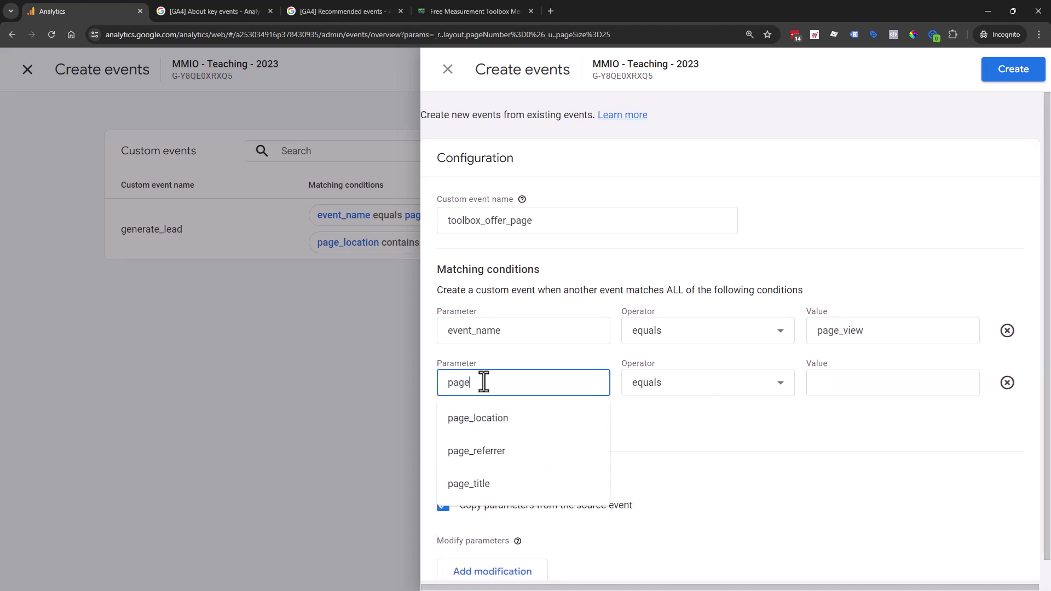
click(525, 428)
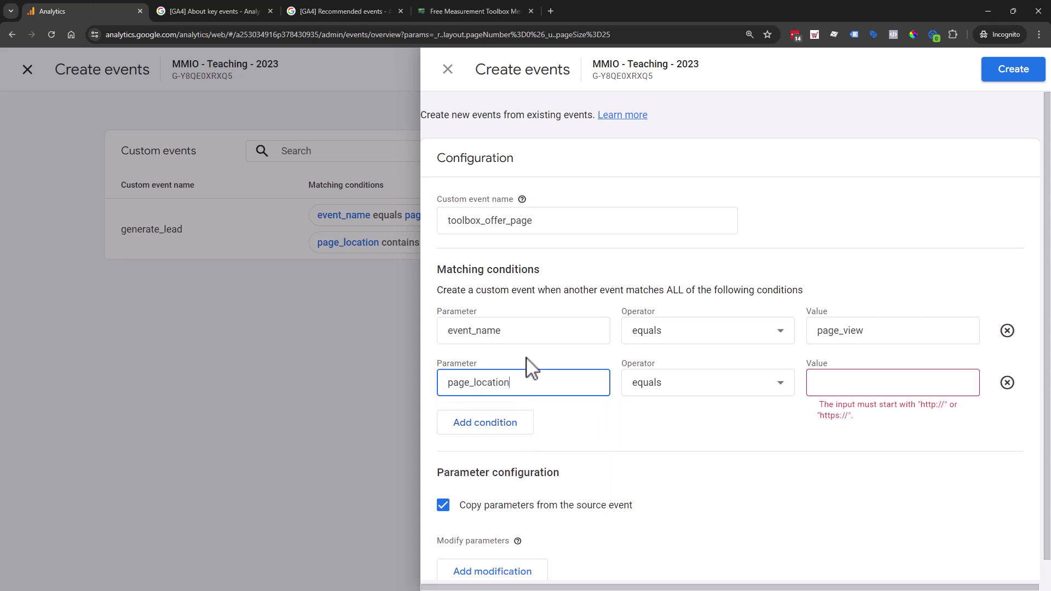
click(688, 381)
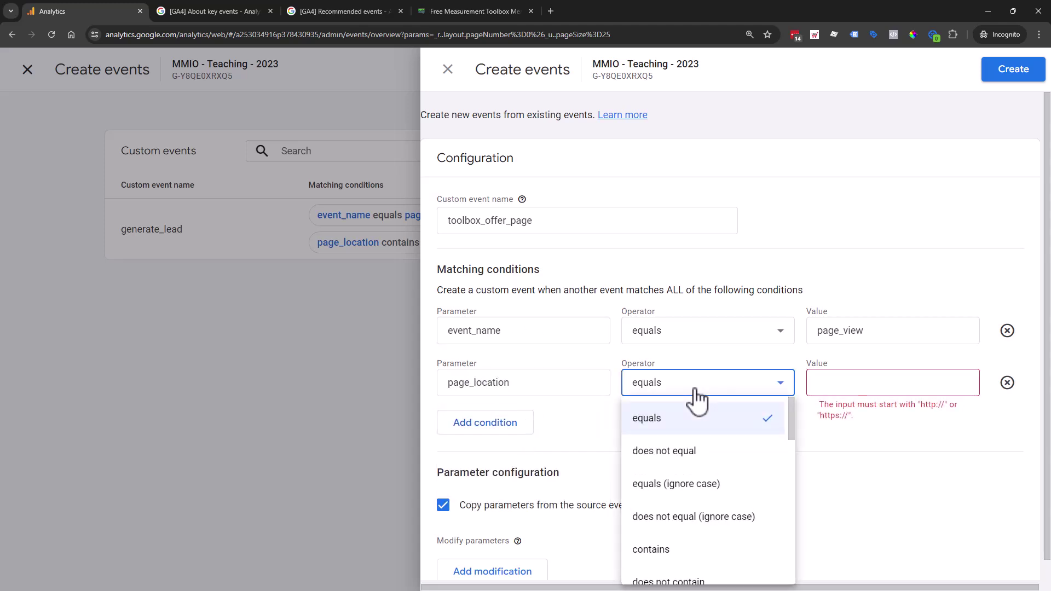
click(691, 550)
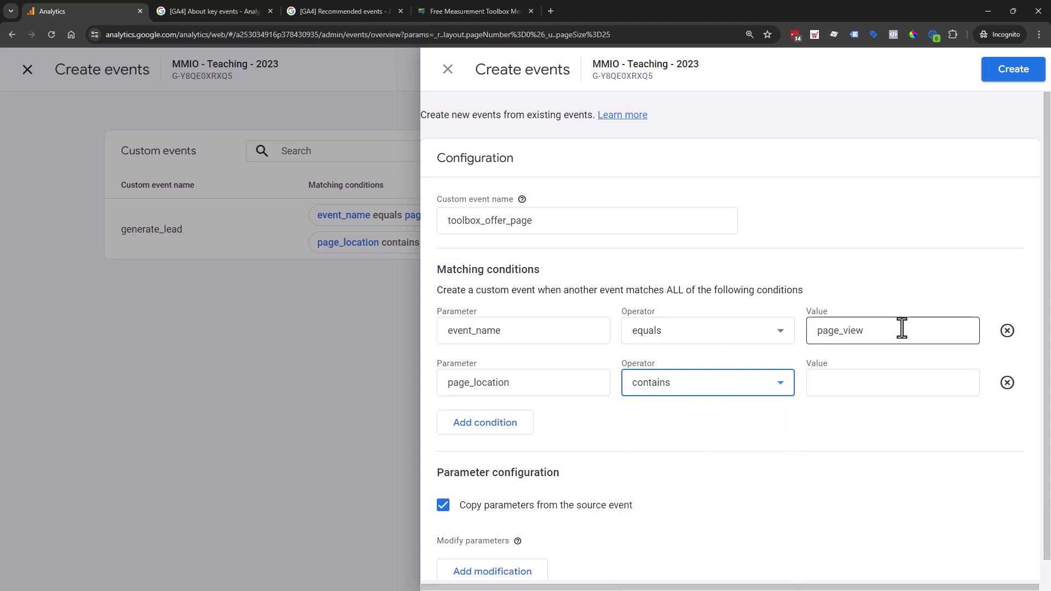
click(906, 382)
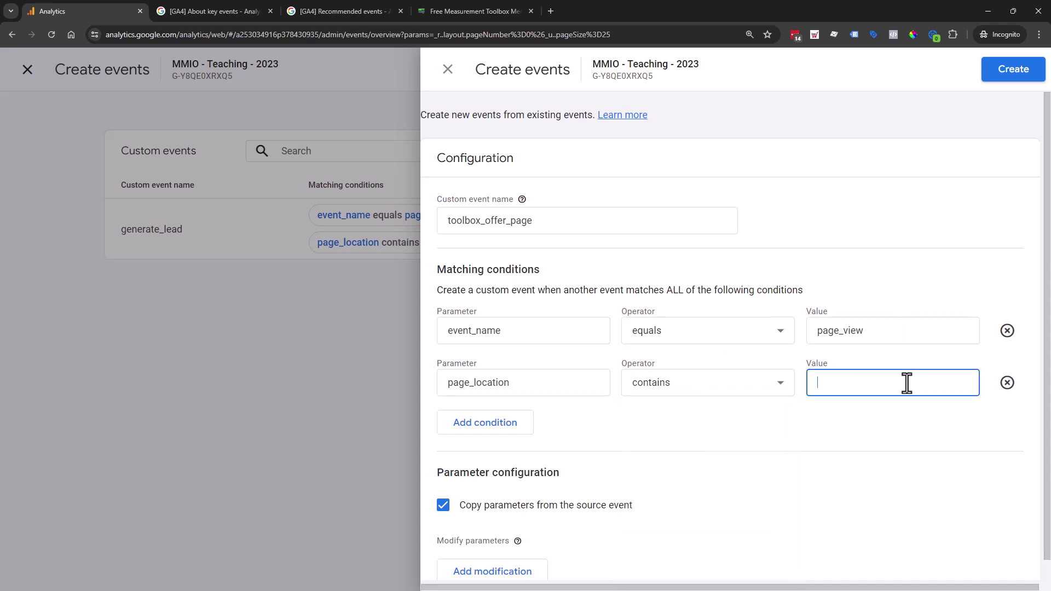
text(/lp/toolbox/the-toolbox/)
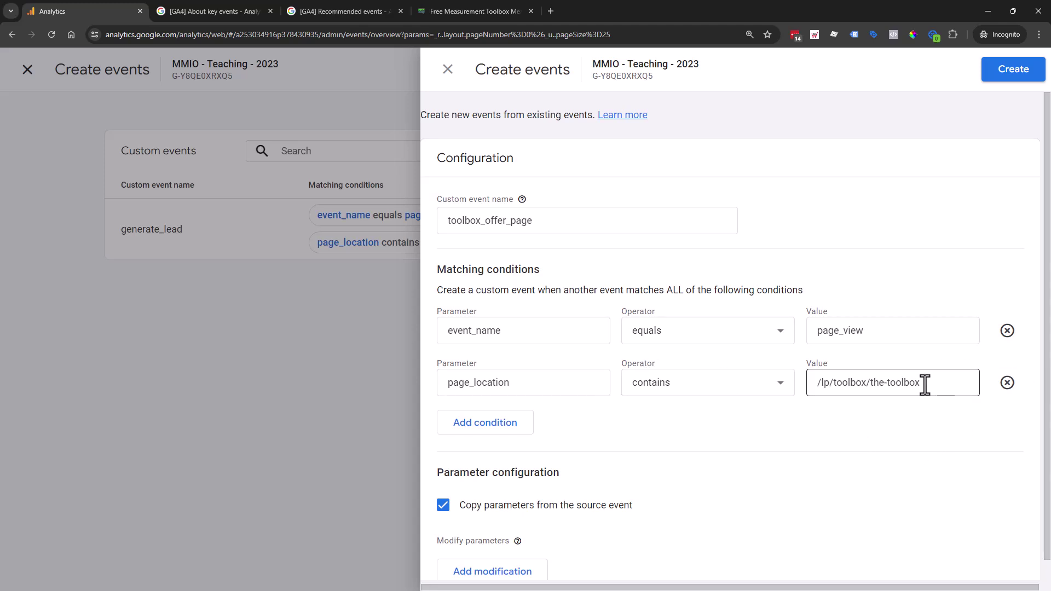
click(857, 444)
scroll(951, 444, down, 1)
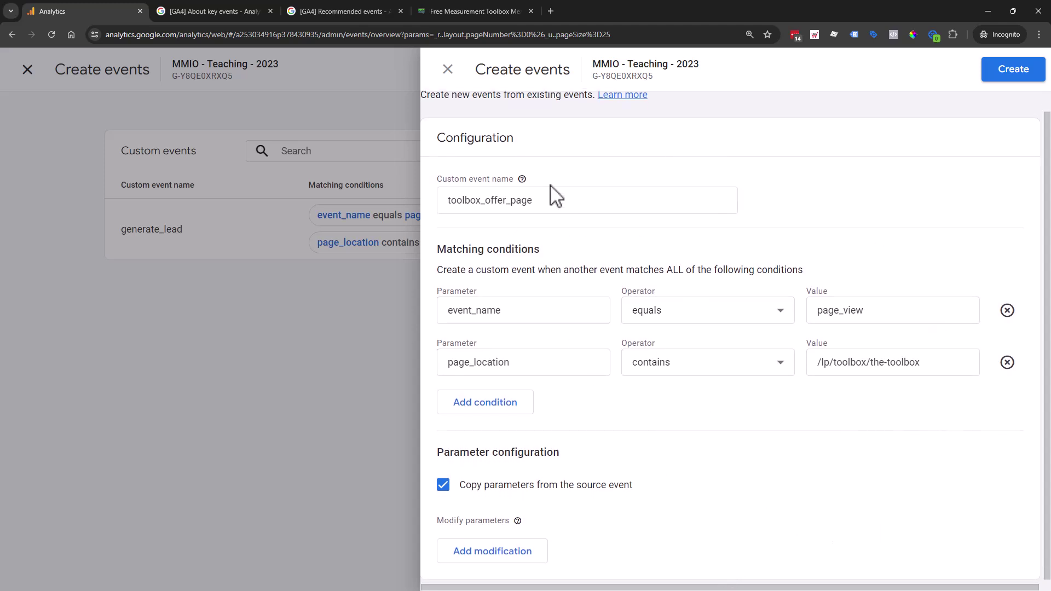
- Edit and then clear the custom event name, close the form, and discard the changes
drag(562, 201, 332, 166)
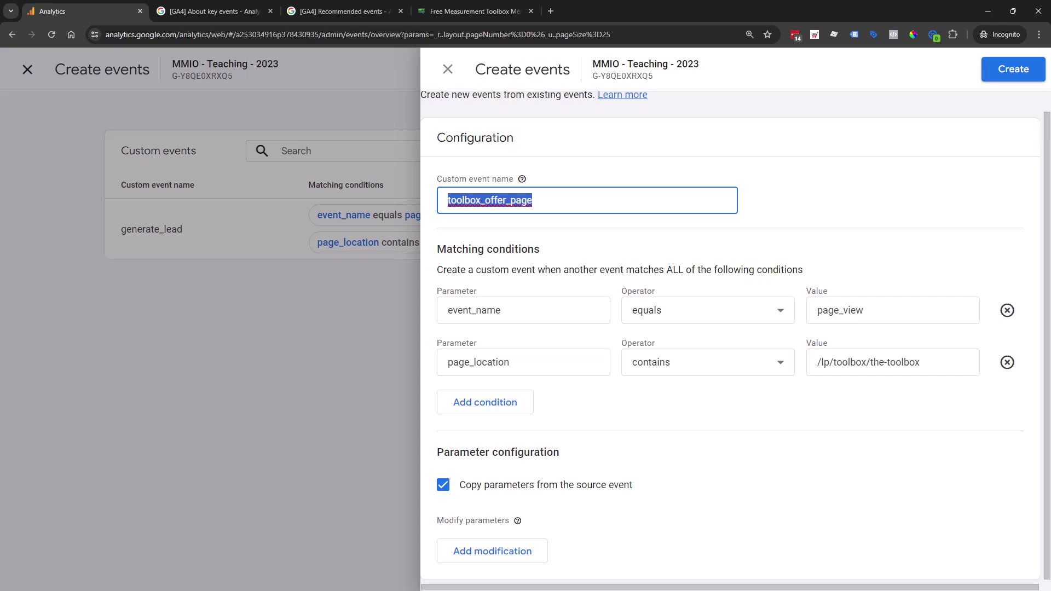
text(tool)
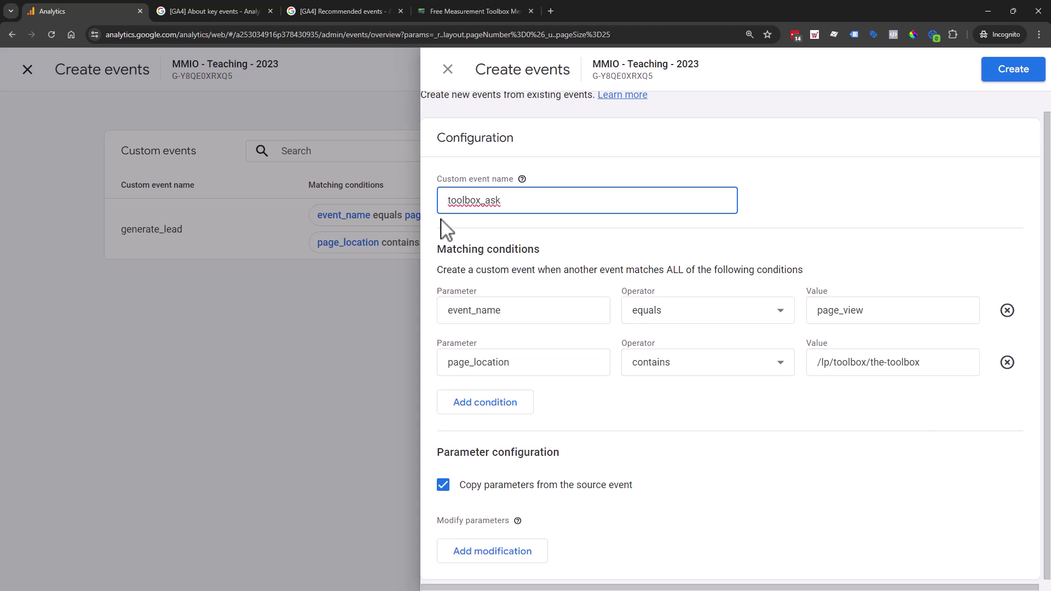
key(BackSpace)
key(BackSpace)
key(BackSpace)
drag(506, 200, 432, 200)
key(BackSpace)
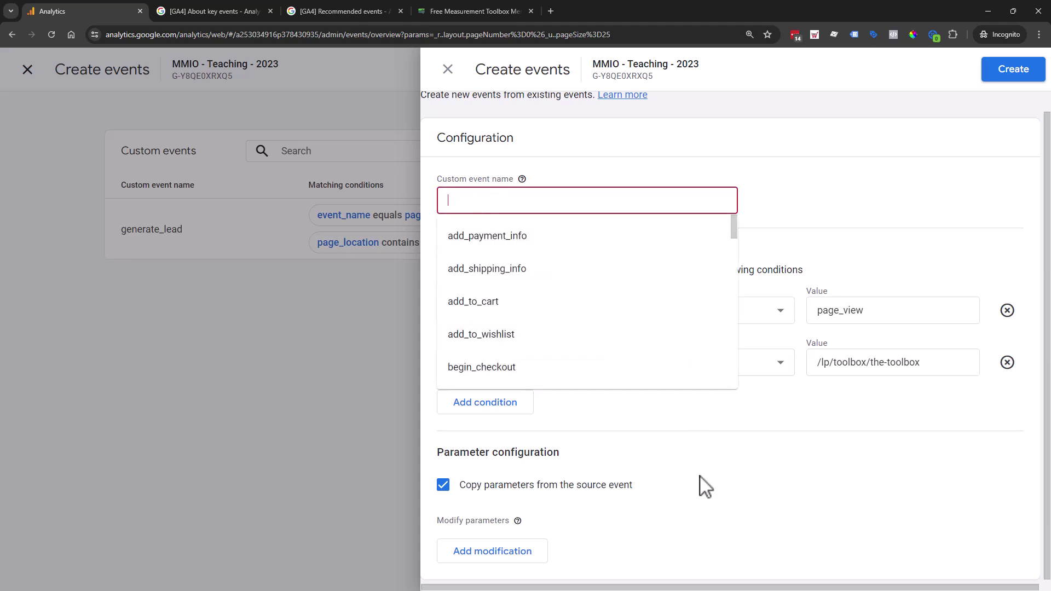
scroll(572, 315, down, 2)
scroll(569, 313, down, 6)
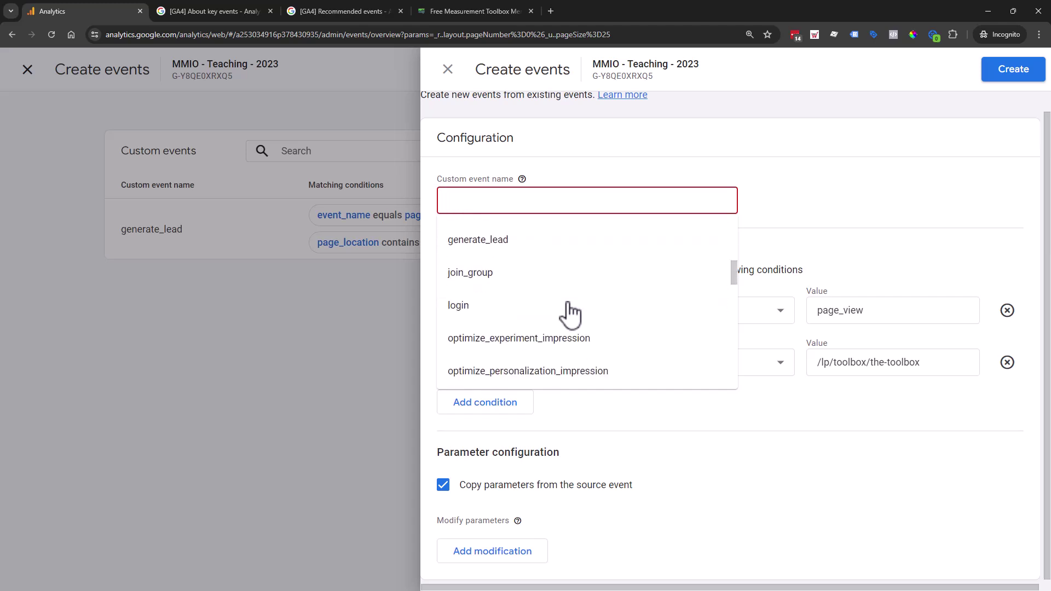
scroll(569, 313, down, 3)
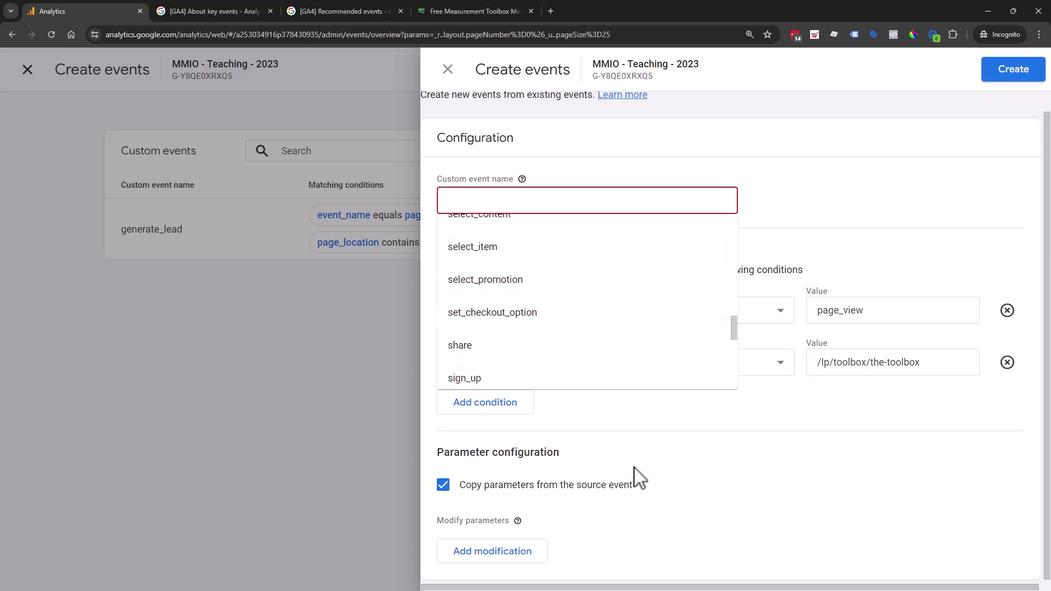
click(672, 447)
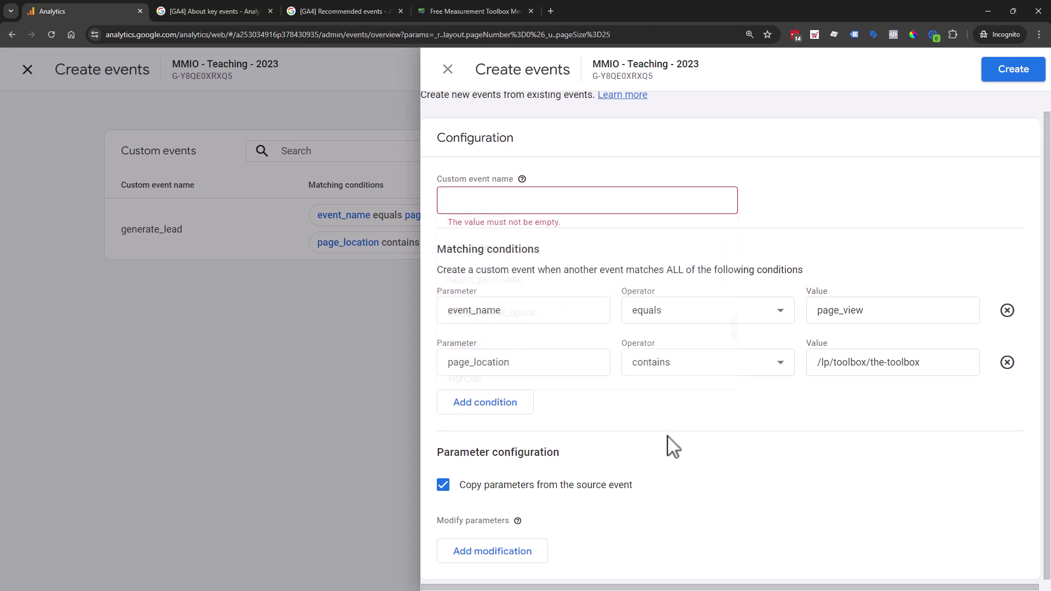
click(450, 70)
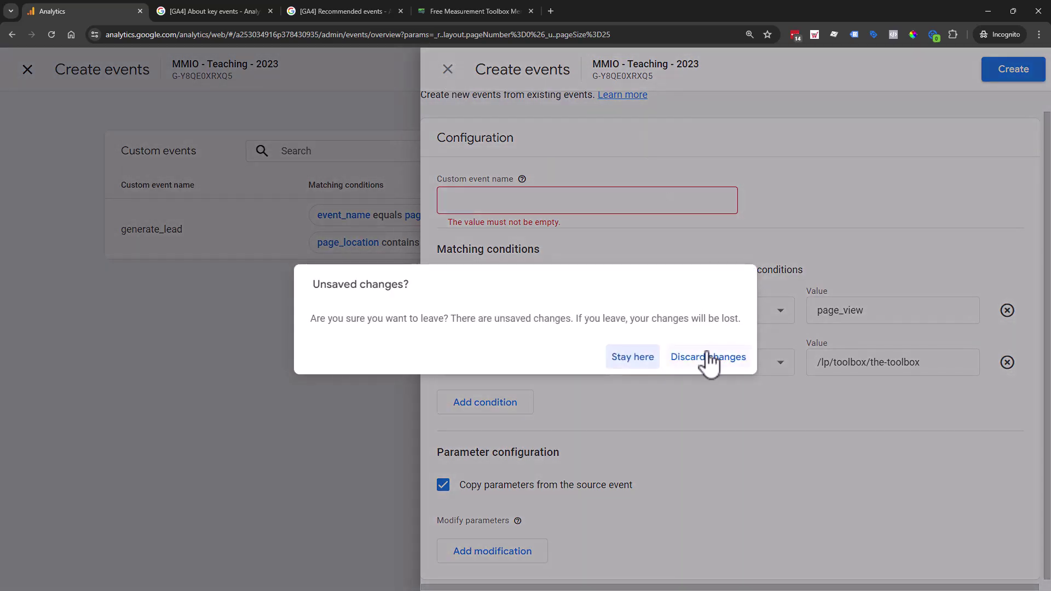
click(706, 362)
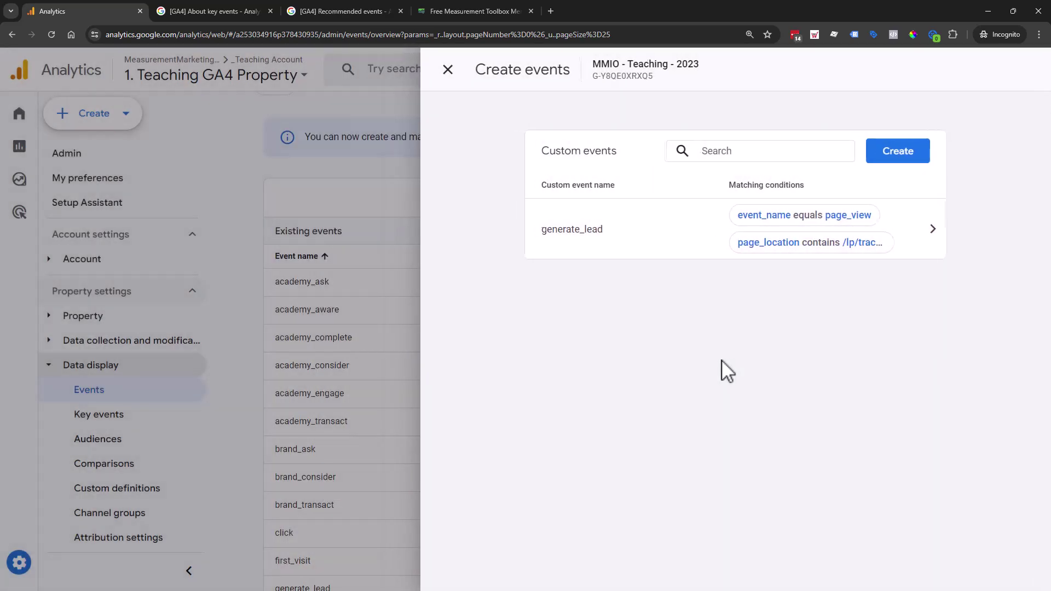
- Close the custom events panel, toggle brand_consider's key event mark on then off, and open Key events
click(449, 71)
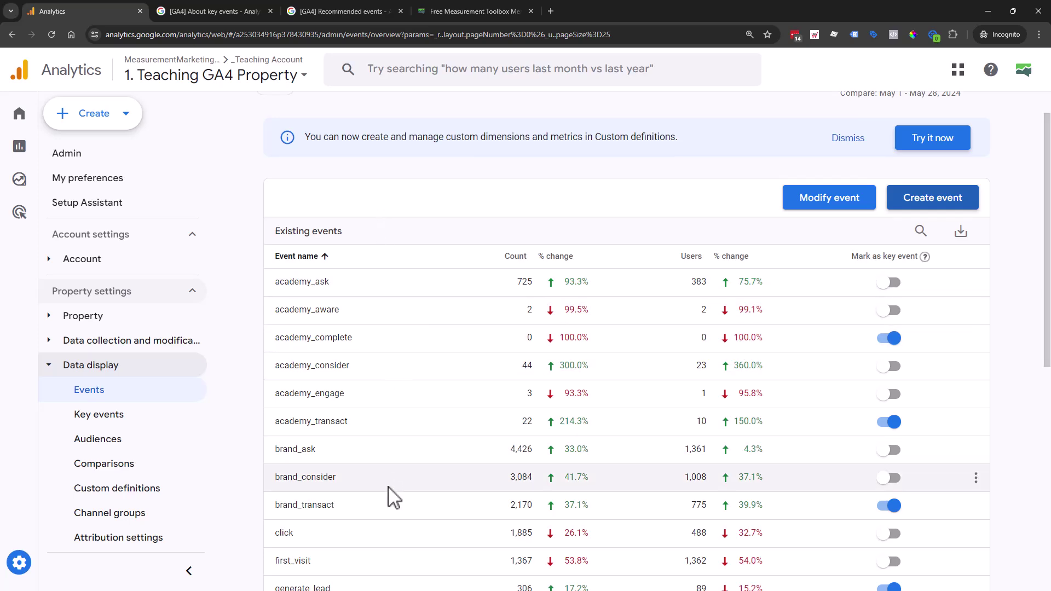
scroll(387, 257, down, 2)
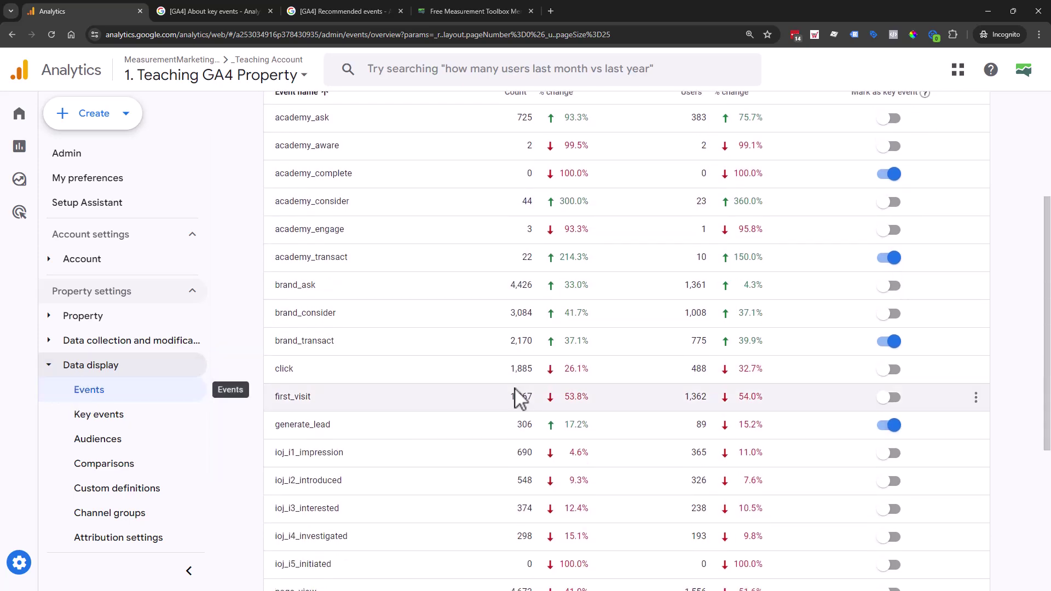
scroll(810, 328, down, 3)
scroll(835, 312, up, 5)
scroll(898, 326, down, 1)
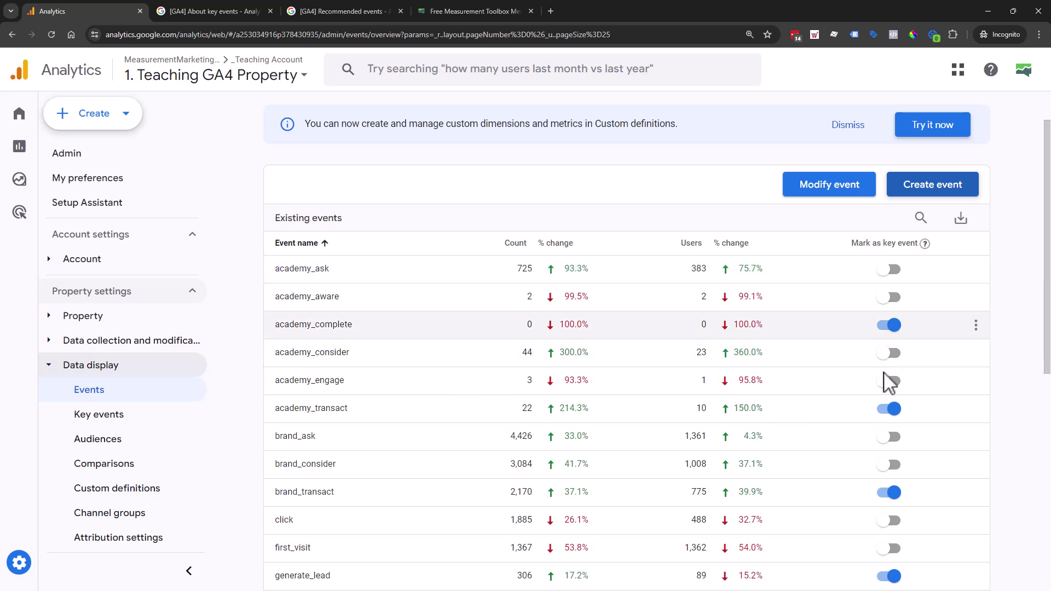
scroll(885, 394, down, 1)
click(887, 409)
click(890, 408)
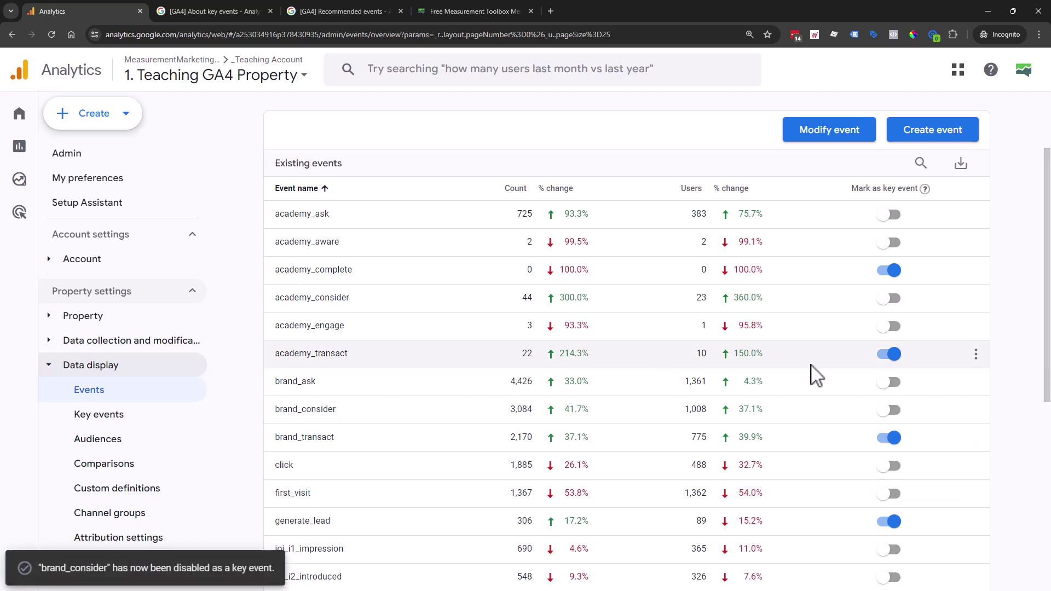
scroll(470, 164, up, 2)
scroll(821, 305, down, 1)
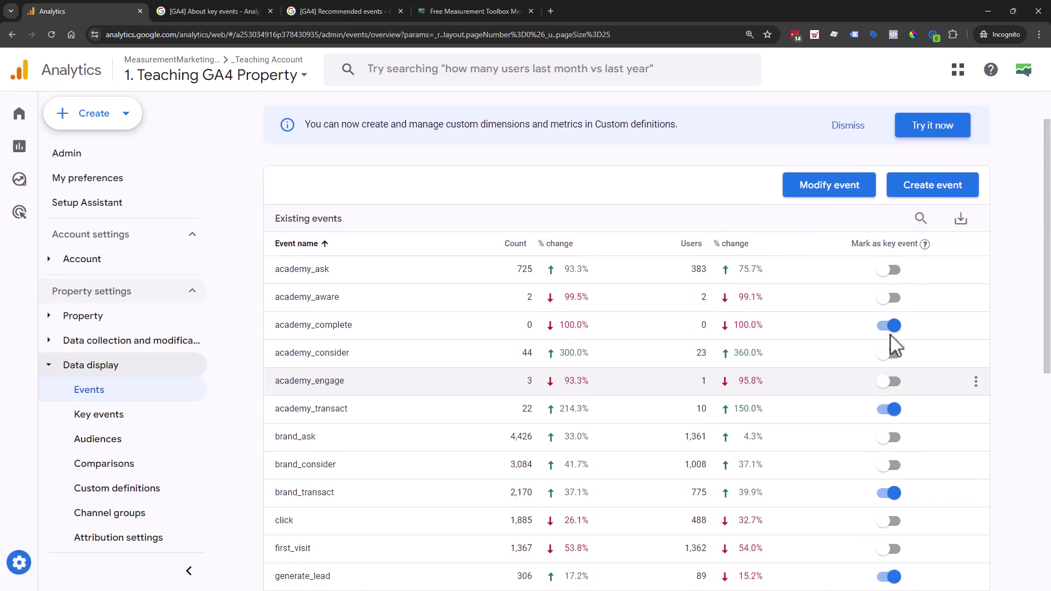
scroll(711, 372, down, 1)
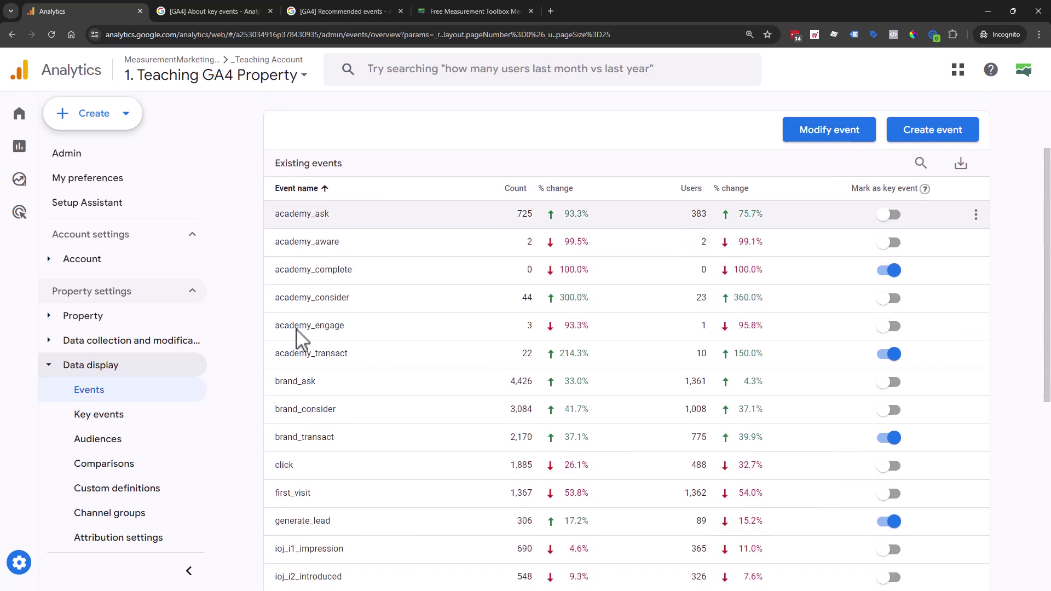
click(105, 415)
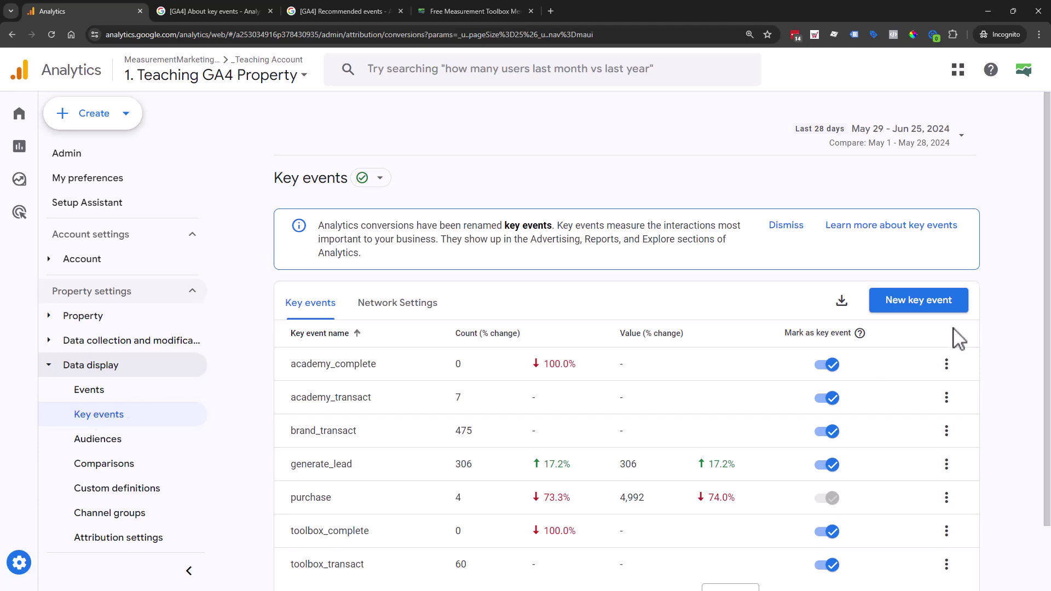
click(943, 311)
click(775, 146)
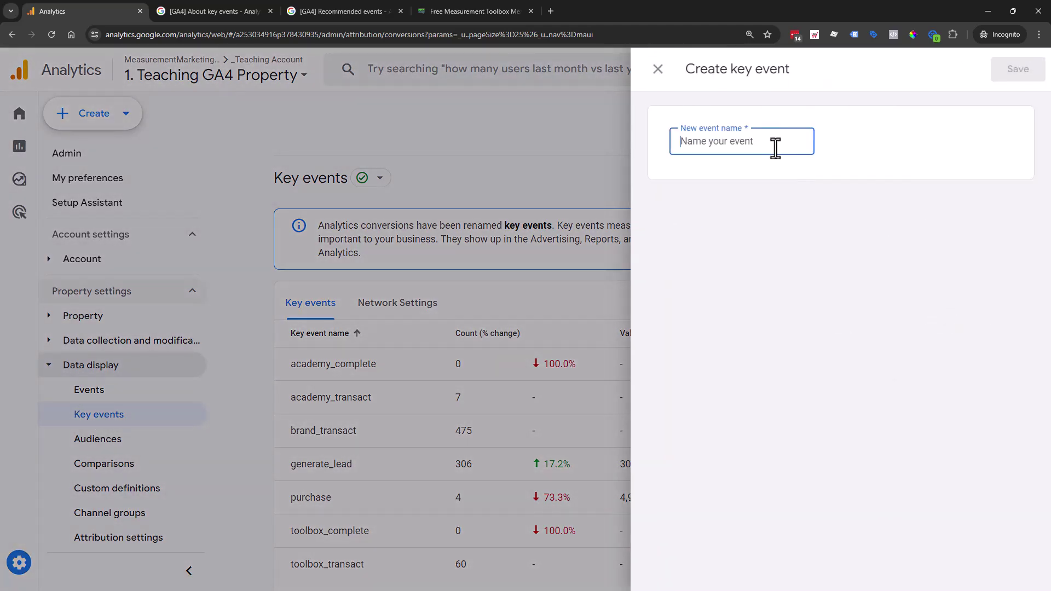
text(too)
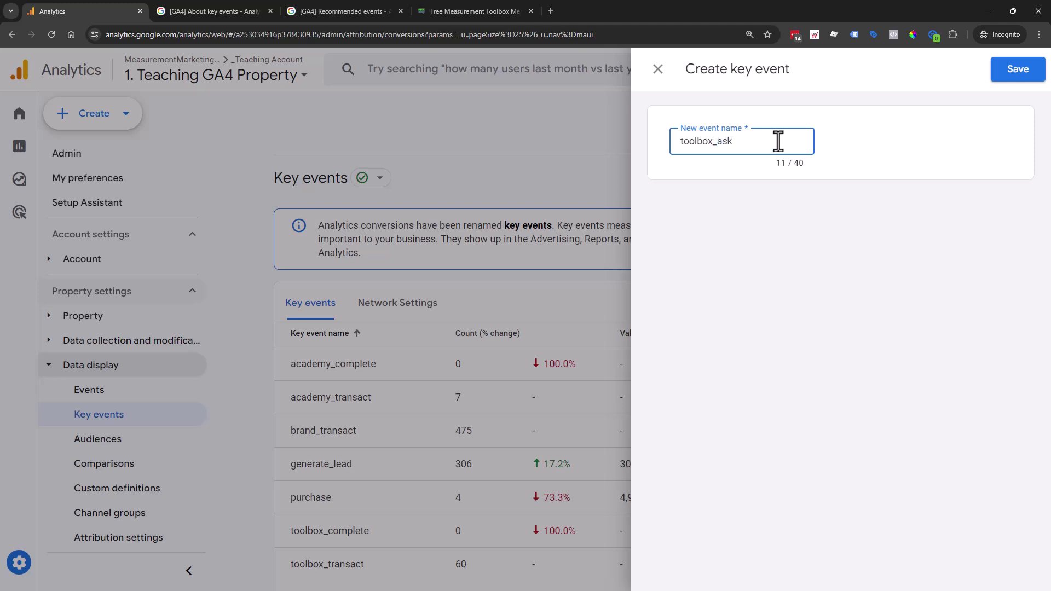
text(lbox_ask)
double_click(717, 142)
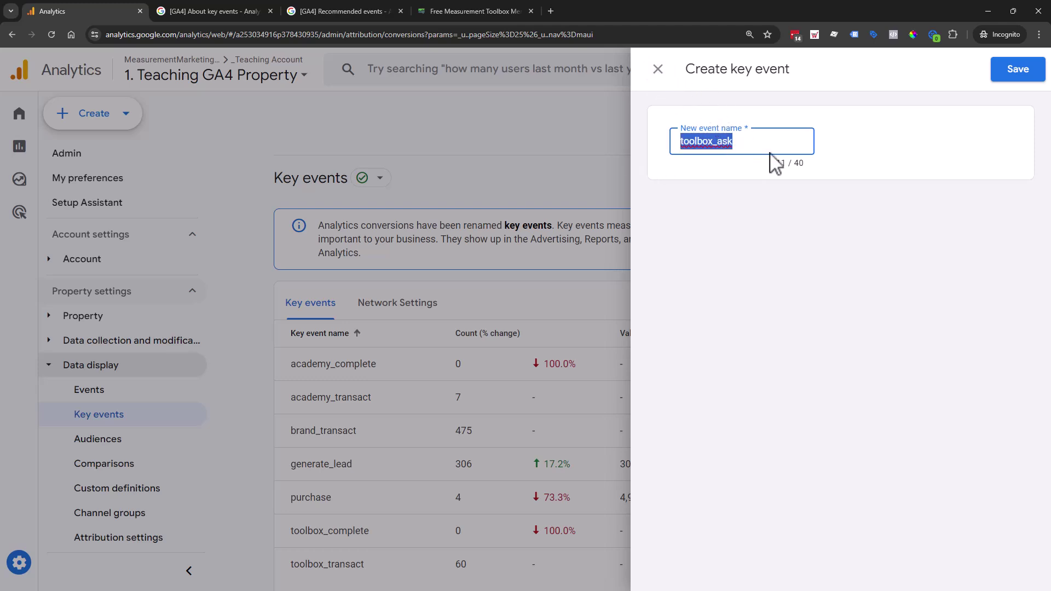
click(658, 68)
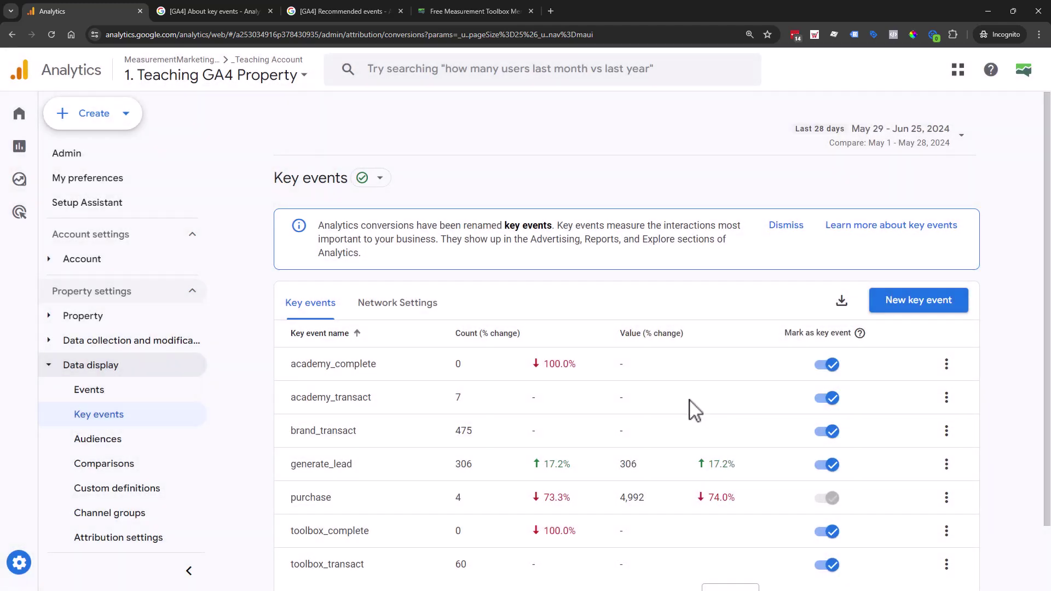
scroll(657, 340, down, 1)
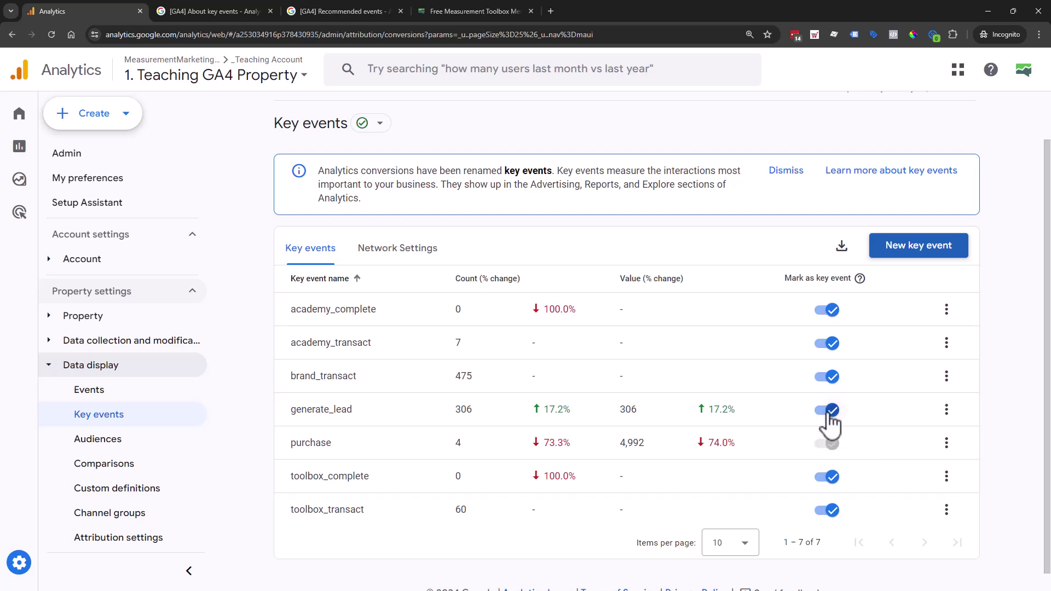
double_click(313, 409)
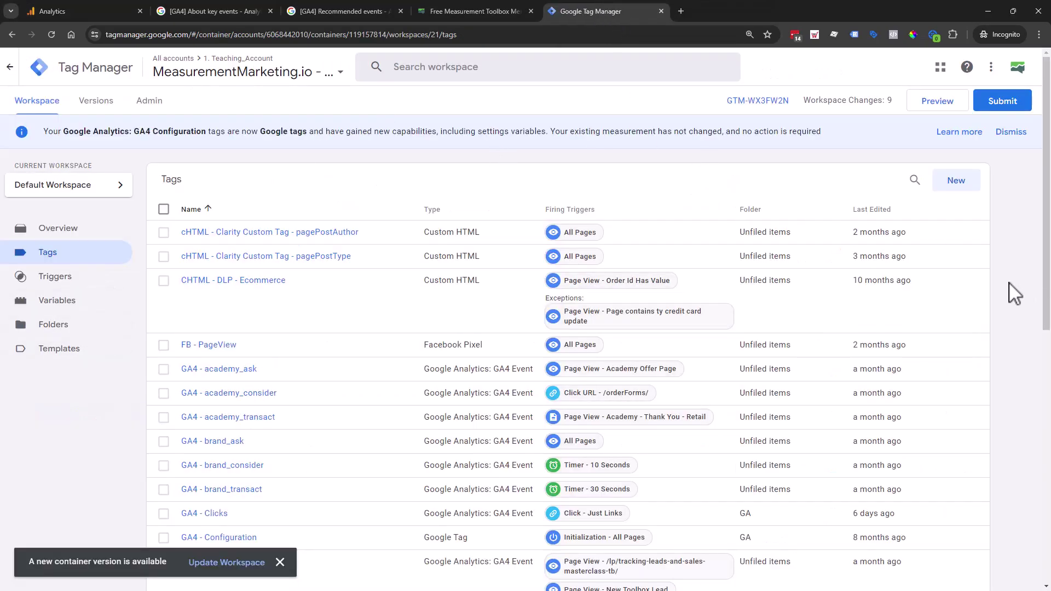
- Scroll through the Tag Manager tags list to review GA4 event tags like generate_lead and toolbox_transact
scroll(380, 269, down, 1)
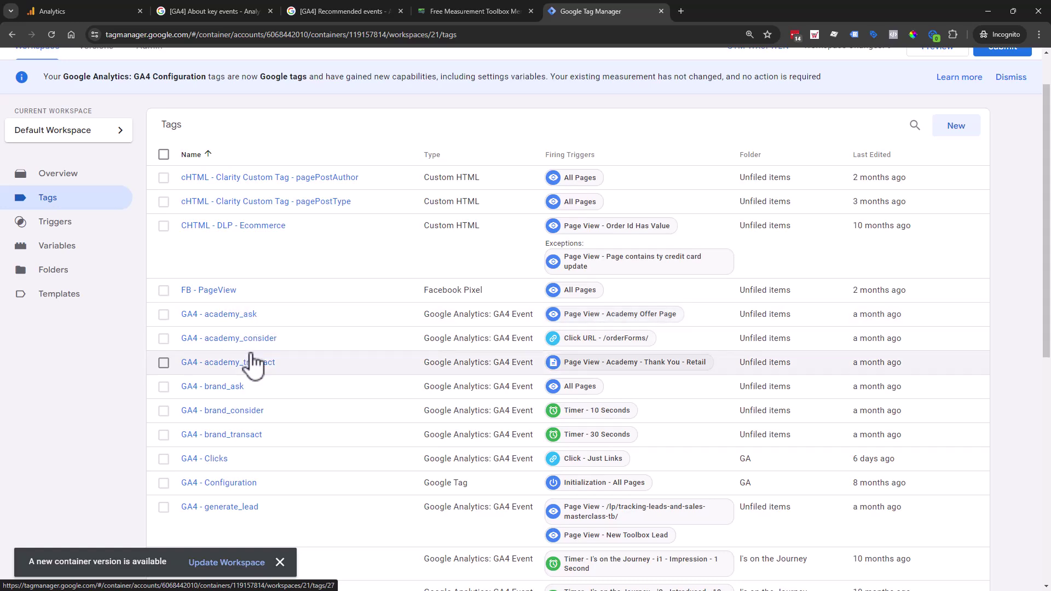
scroll(258, 397, down, 3)
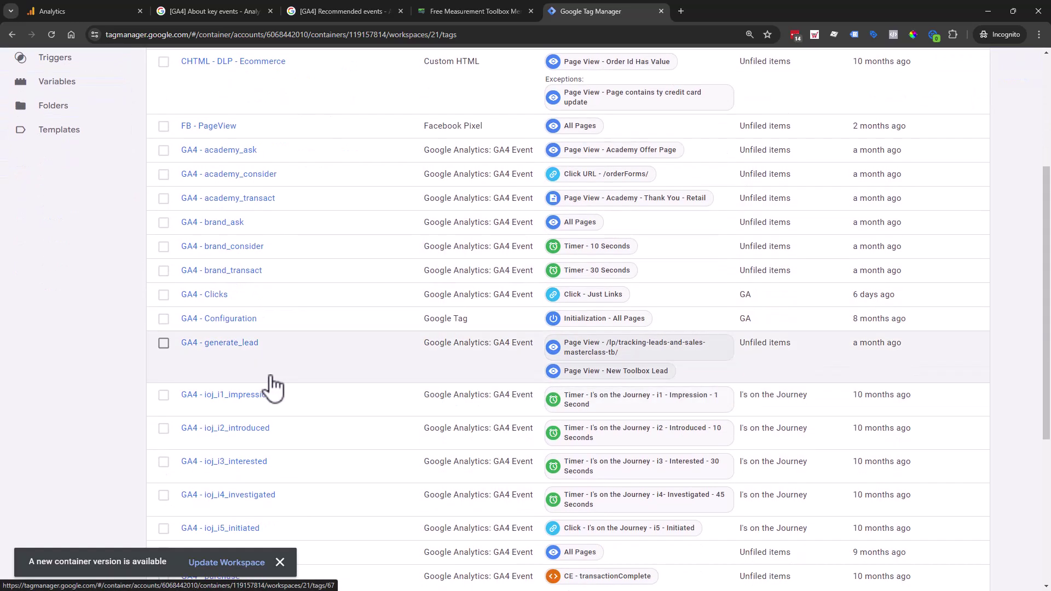
scroll(280, 389, down, 5)
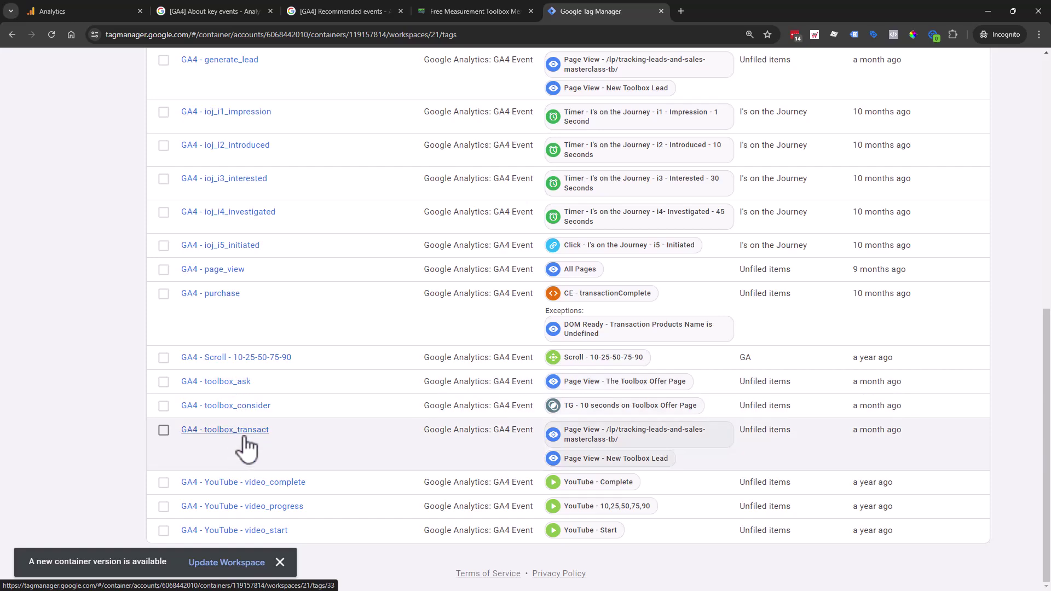
scroll(246, 448, up, 5)
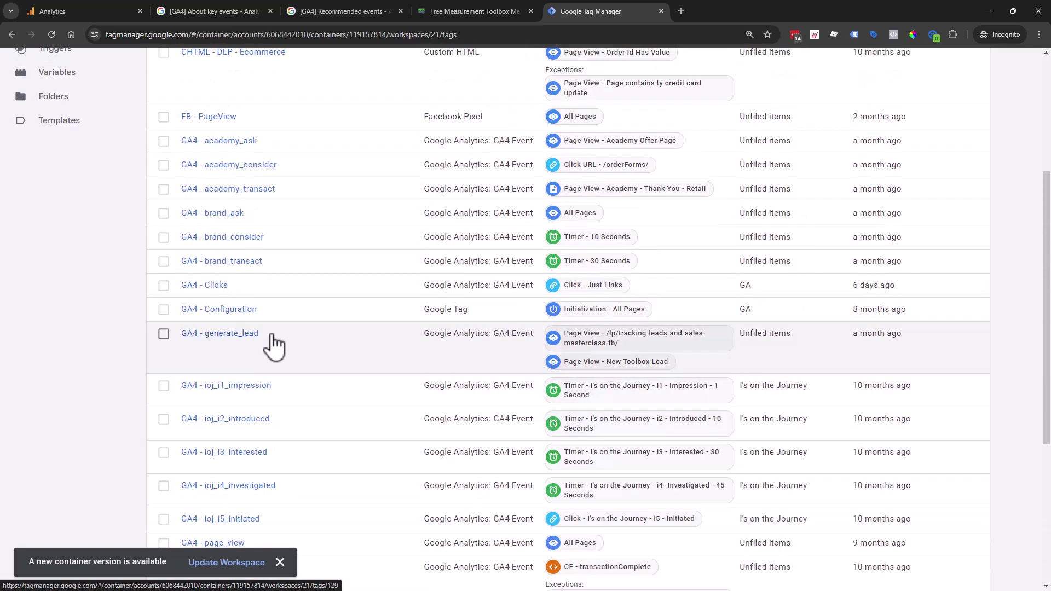
click(230, 335)
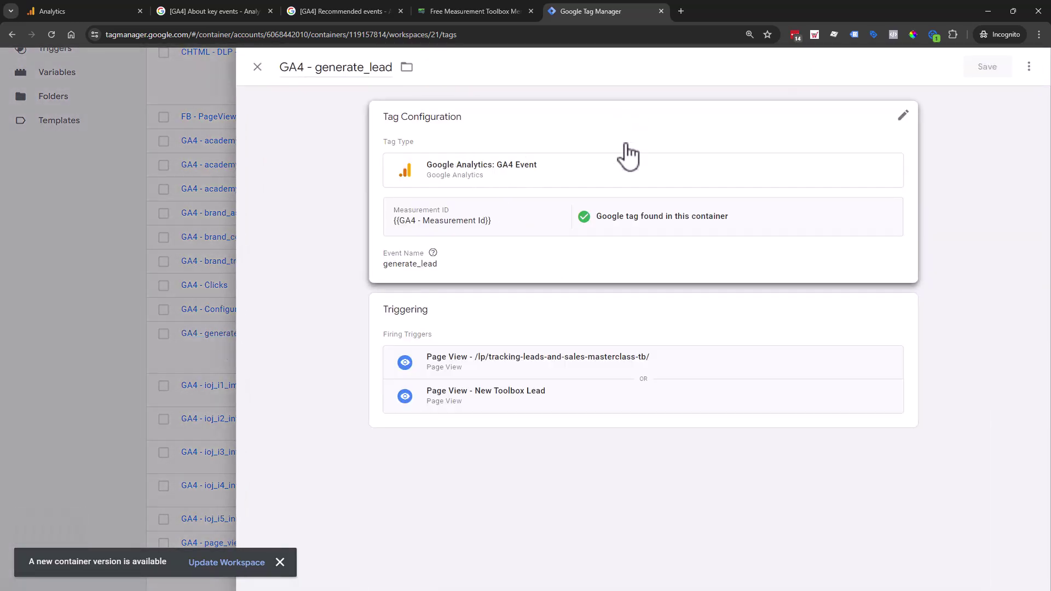
click(554, 279)
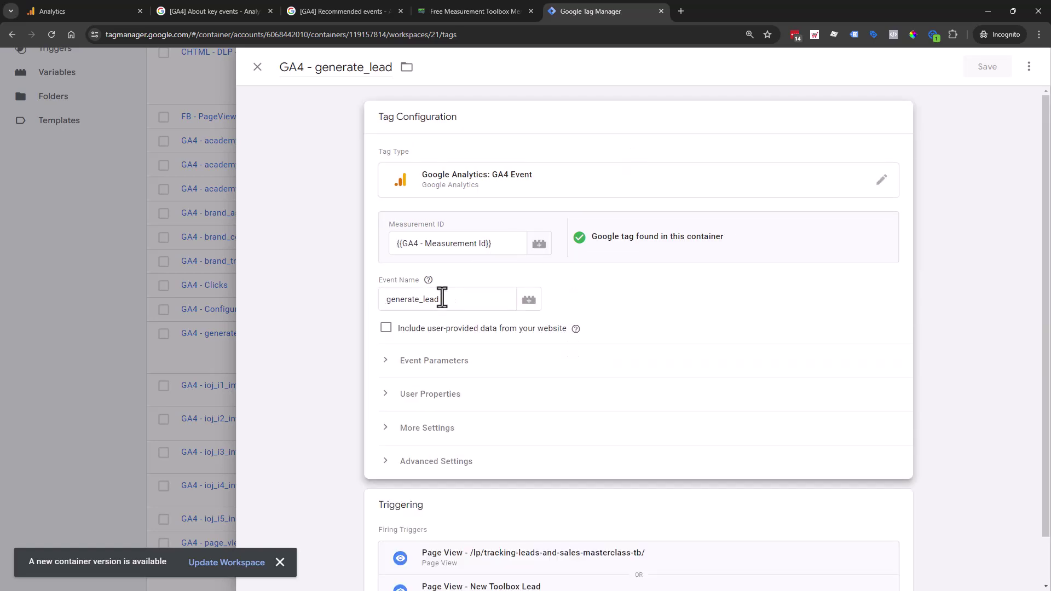
click(493, 248)
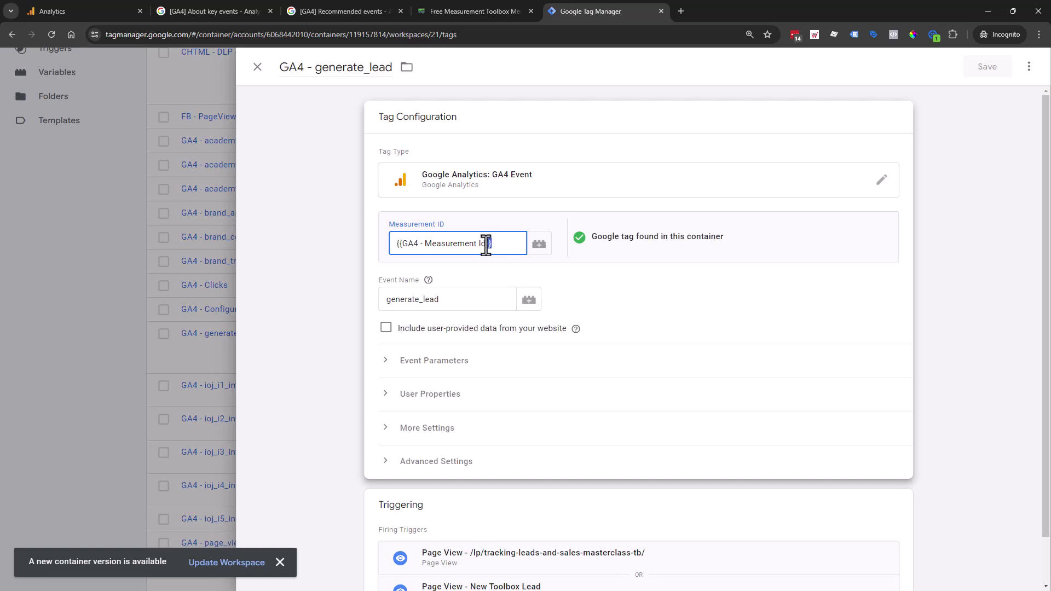
drag(402, 247, 392, 245)
click(539, 245)
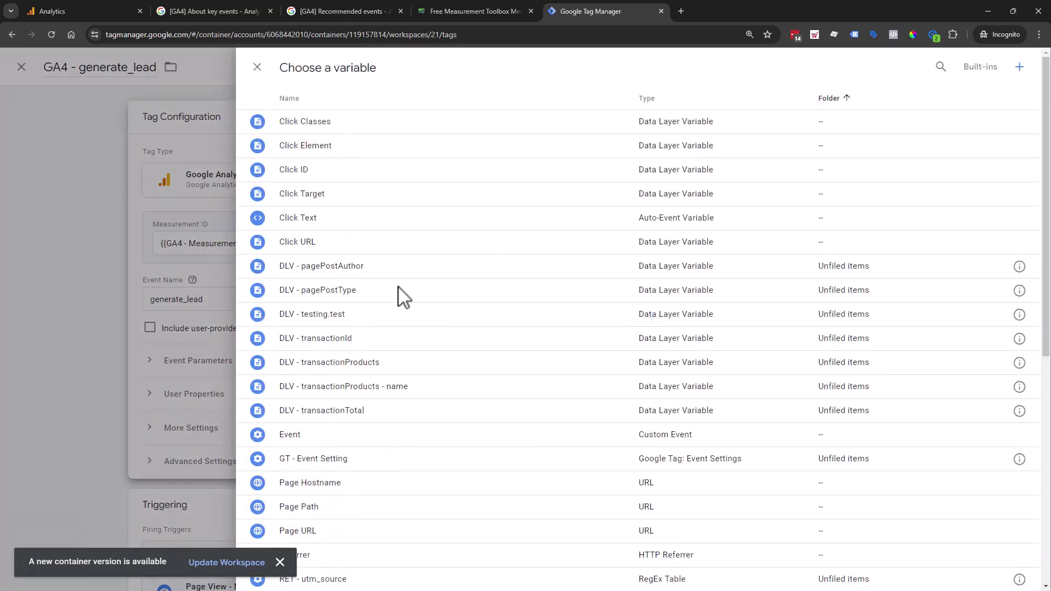
double_click(366, 68)
click(257, 67)
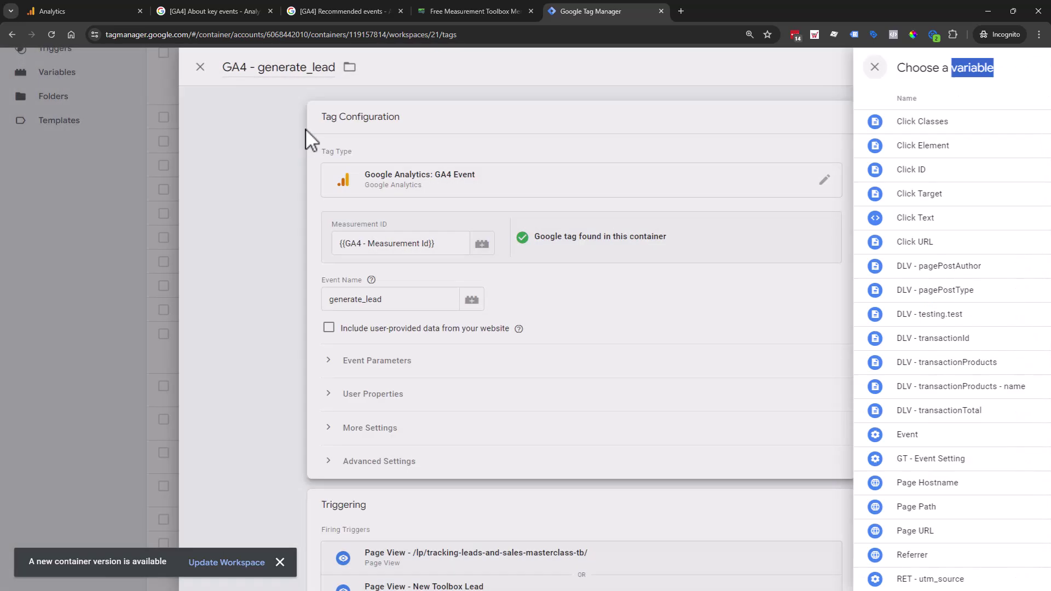
drag(499, 243, 393, 241)
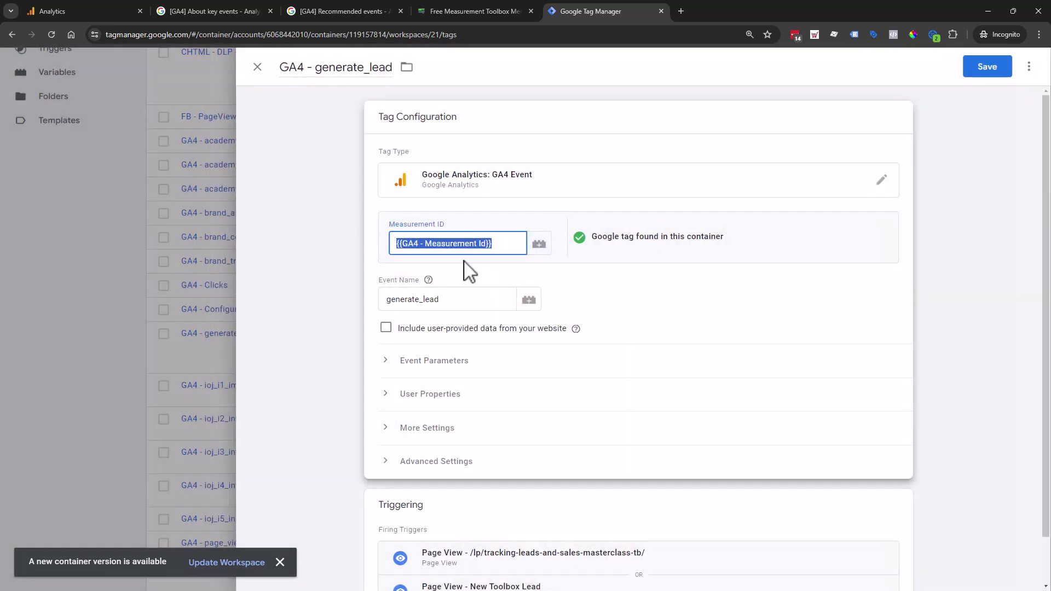
click(429, 281)
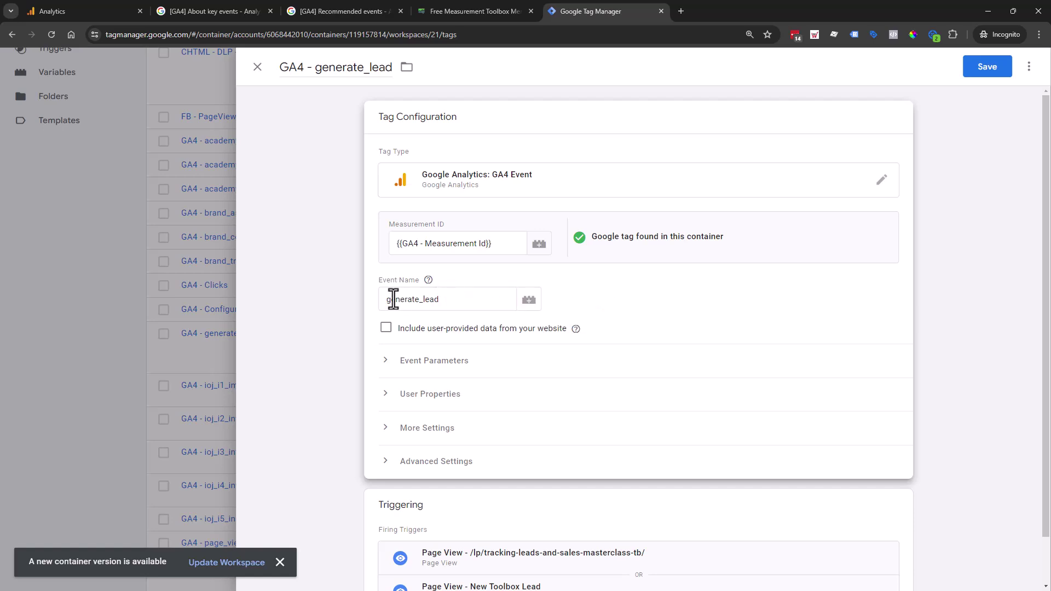
drag(451, 299, 390, 300)
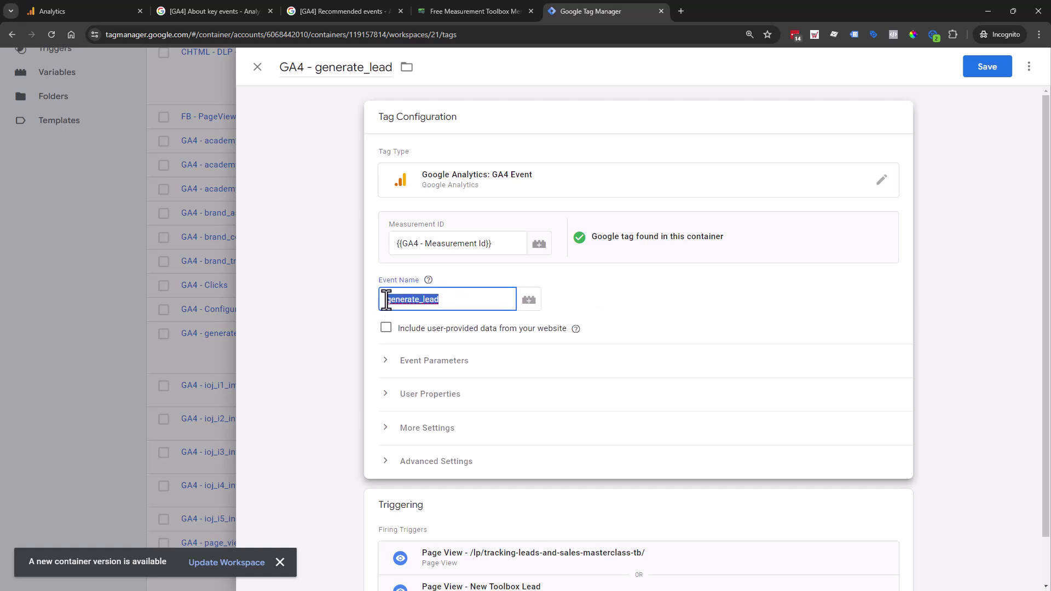
scroll(755, 363, down, 1)
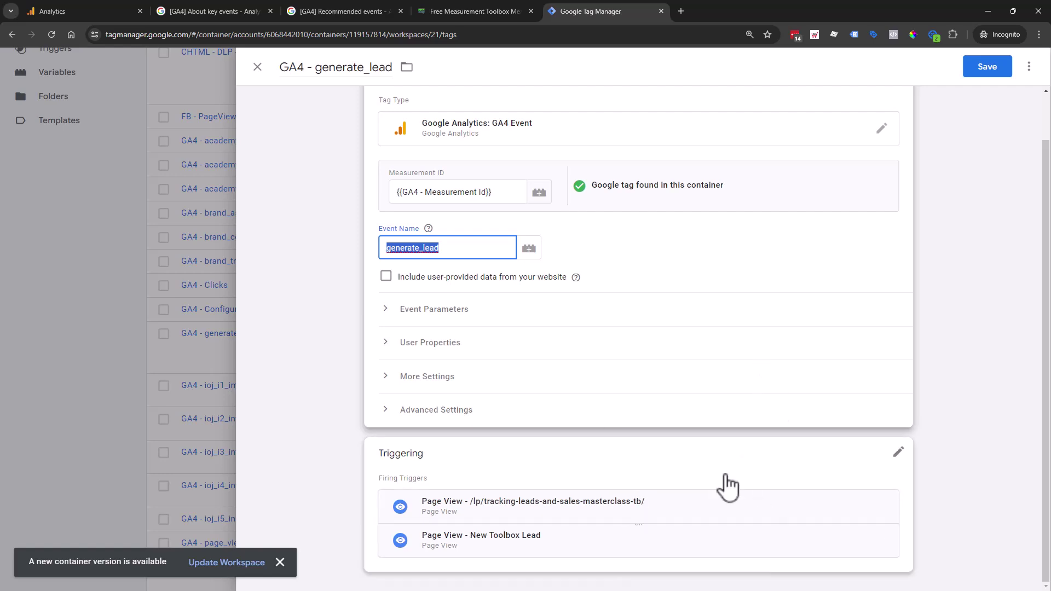
scroll(706, 489, up, 1)
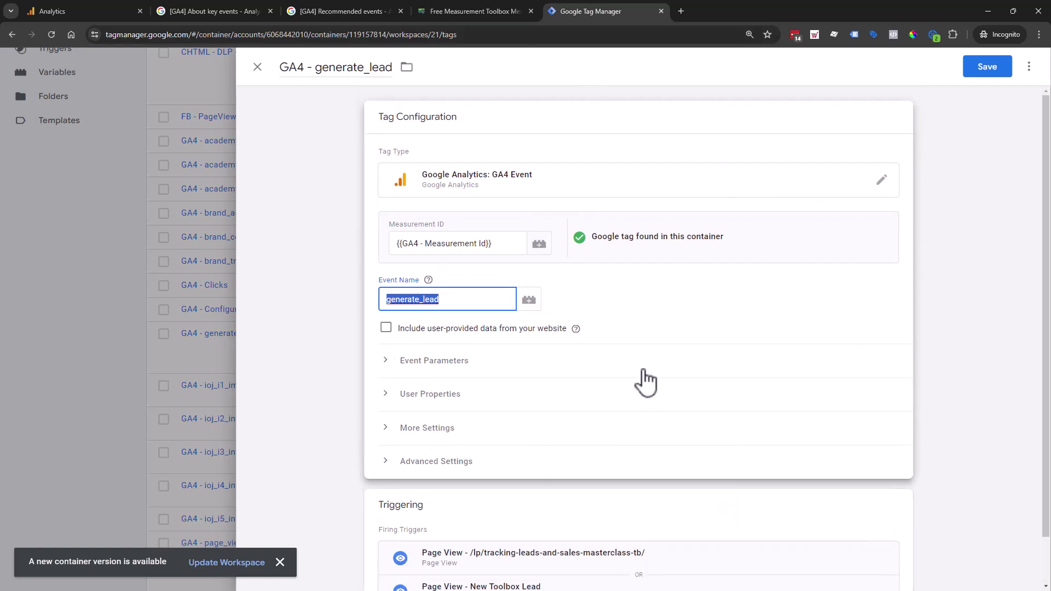
scroll(653, 402, down, 1)
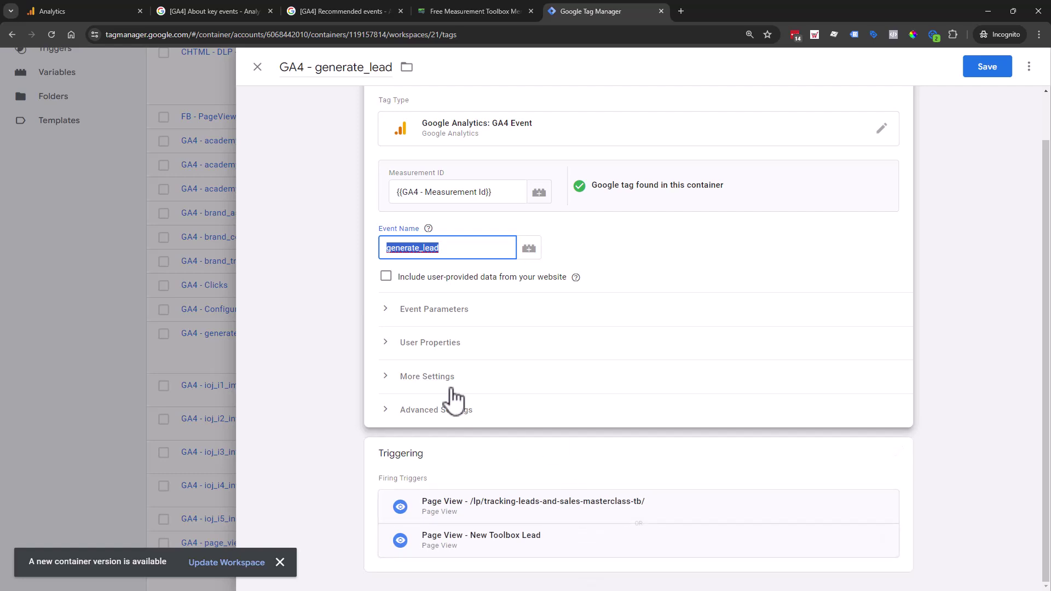
scroll(446, 449, up, 1)
scroll(449, 438, down, 1)
- Back in Analytics, find generate_lead in the Events list, then return to Key events
key(alt+Tab)
click(92, 1)
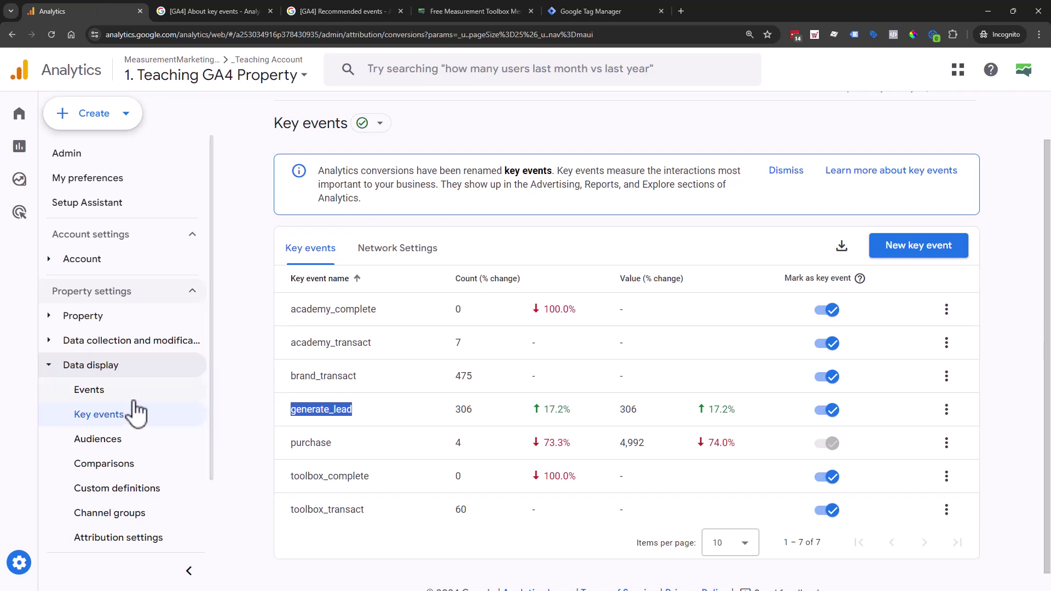
click(52, 390)
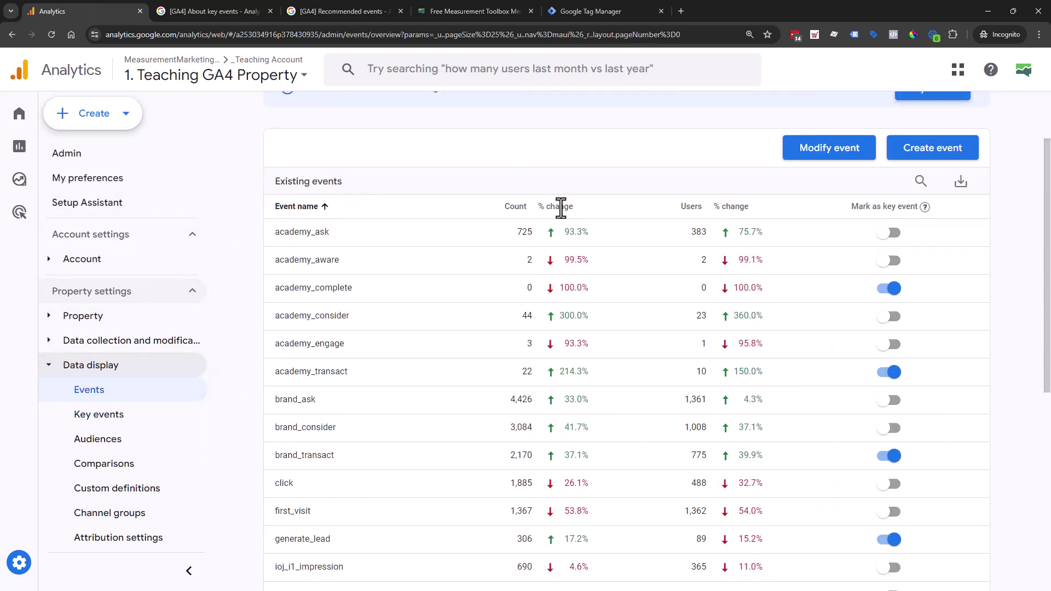
scroll(481, 272, down, 3)
scroll(471, 312, up, 1)
scroll(472, 312, down, 1)
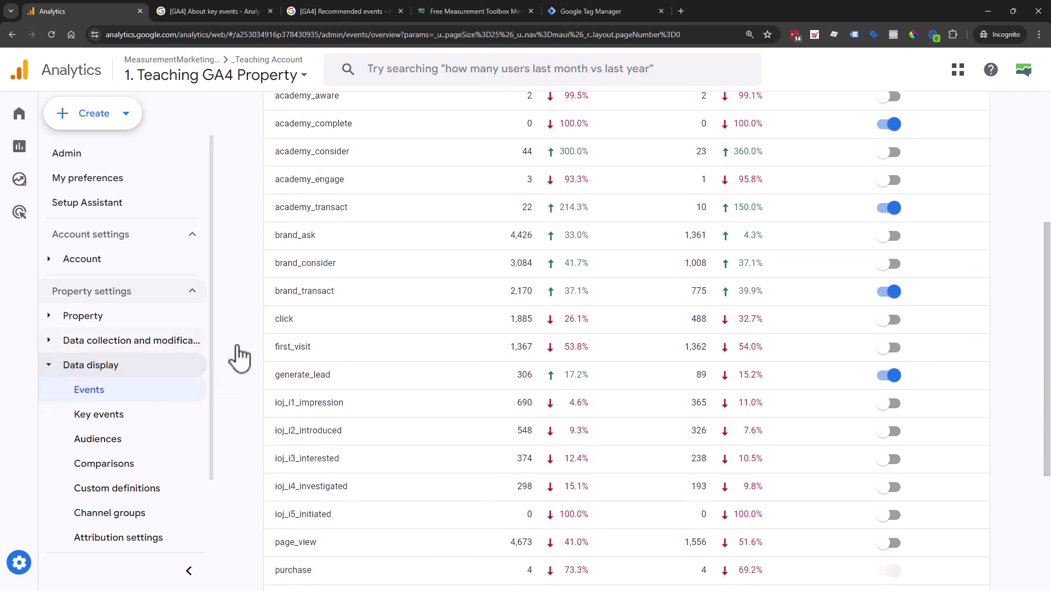
double_click(295, 376)
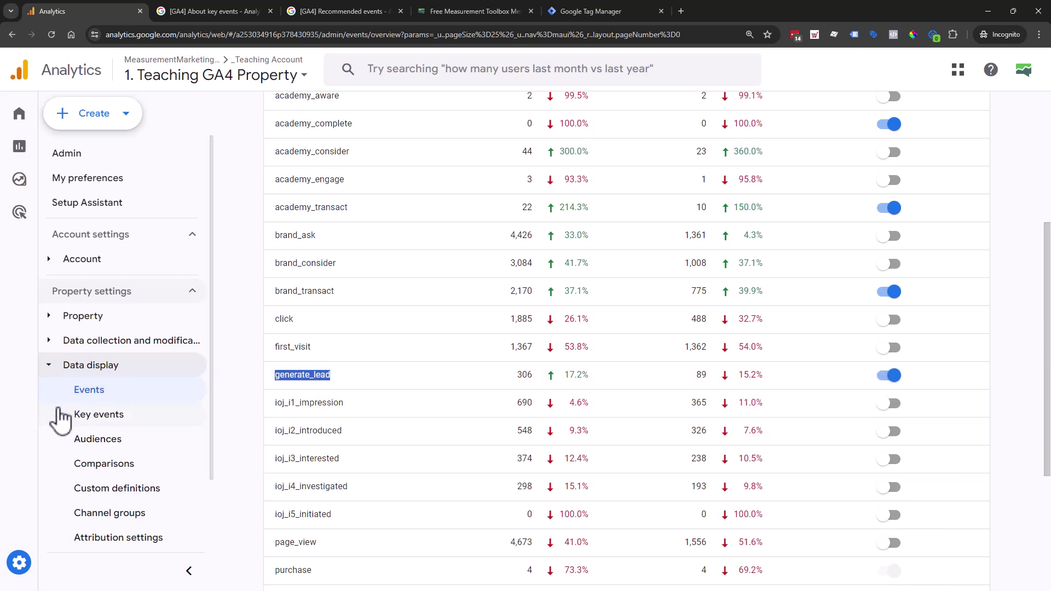
click(91, 418)
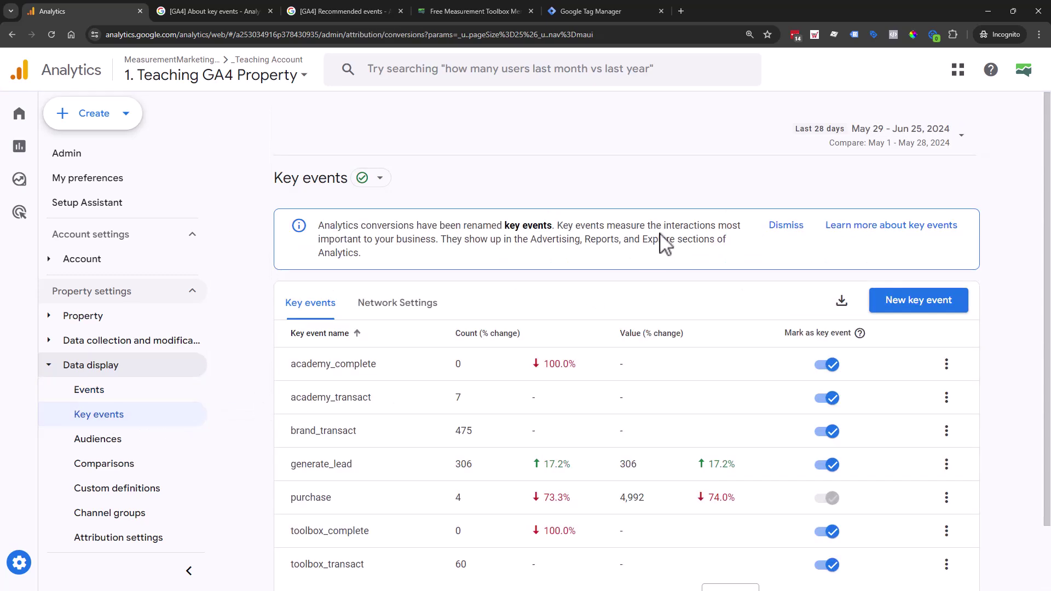
- Draft a new key event named generate_lead, then cancel it without saving
click(915, 308)
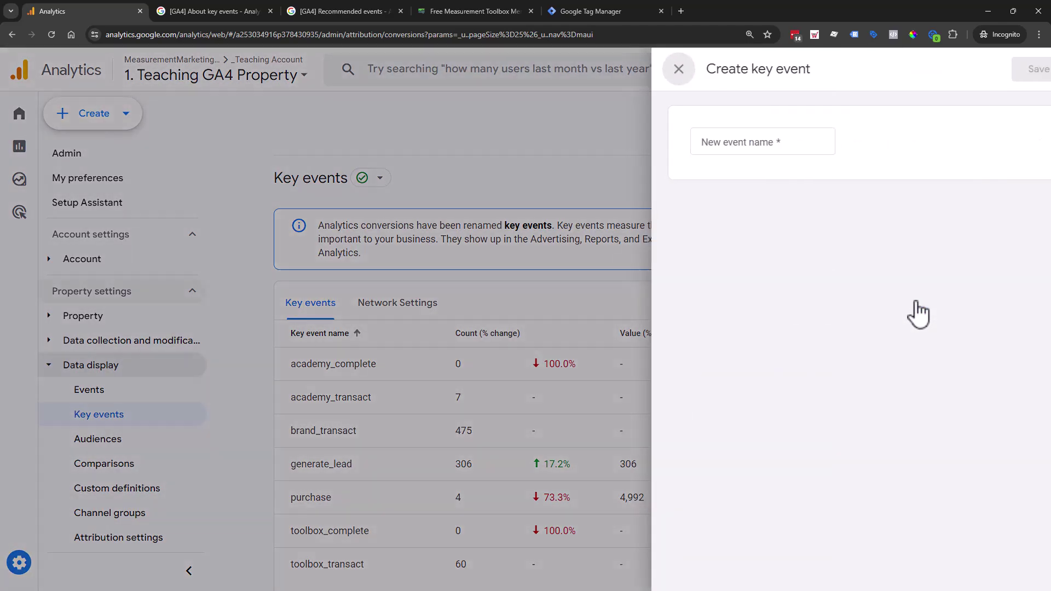
click(755, 151)
text(generate_)
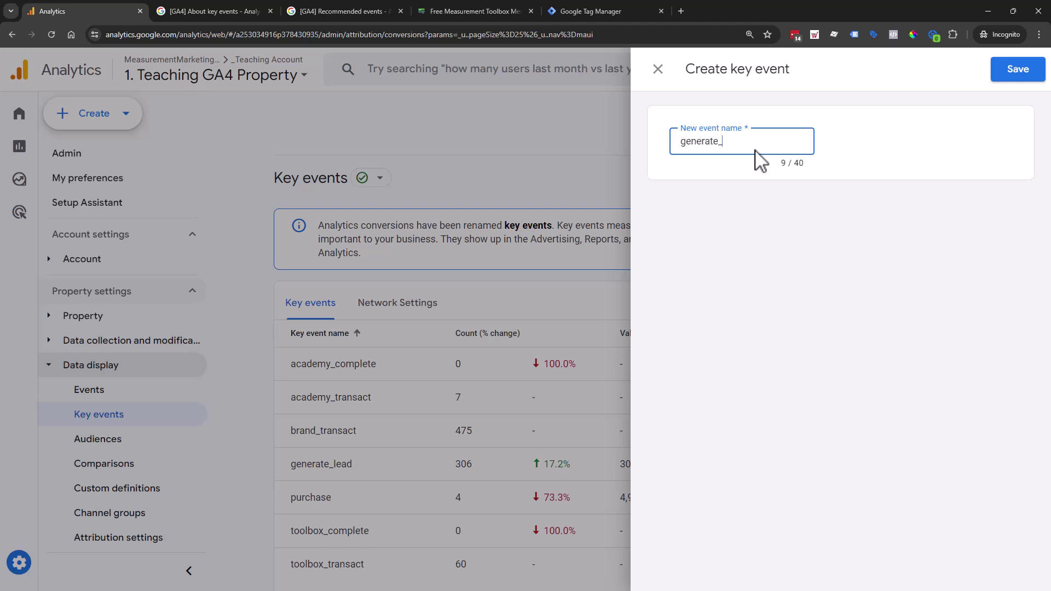
text(lead)
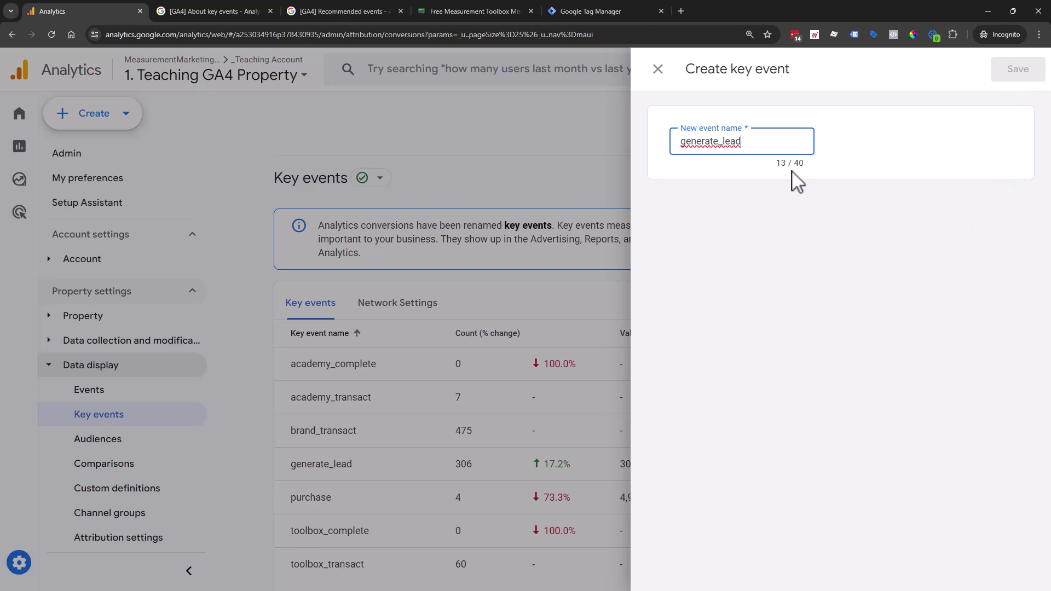
double_click(683, 143)
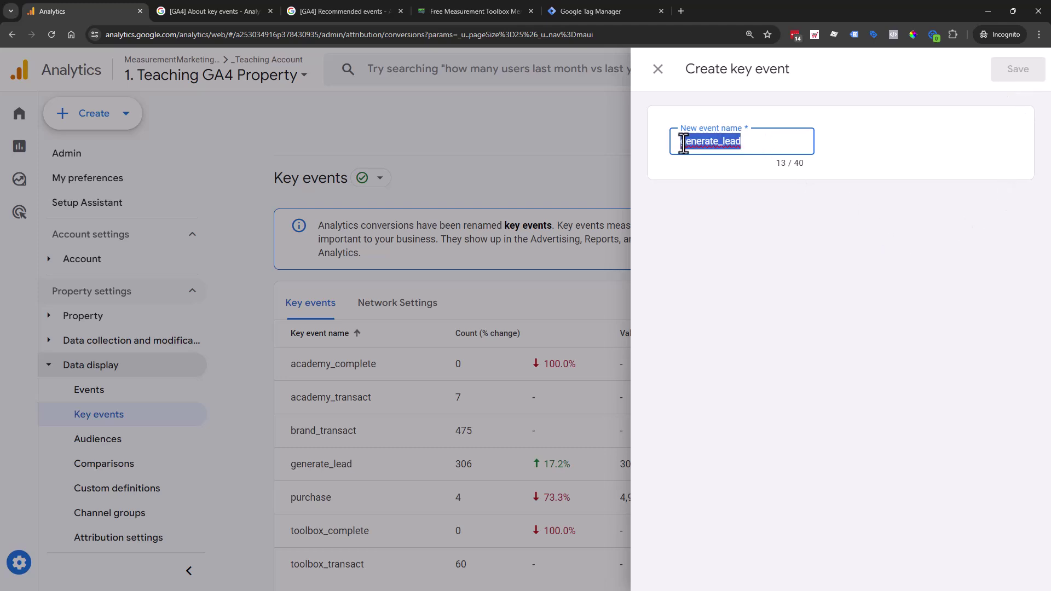
click(659, 67)
- Return to the Events list, then close the generate_lead tag editor in Tag Manager
scroll(493, 295, down, 2)
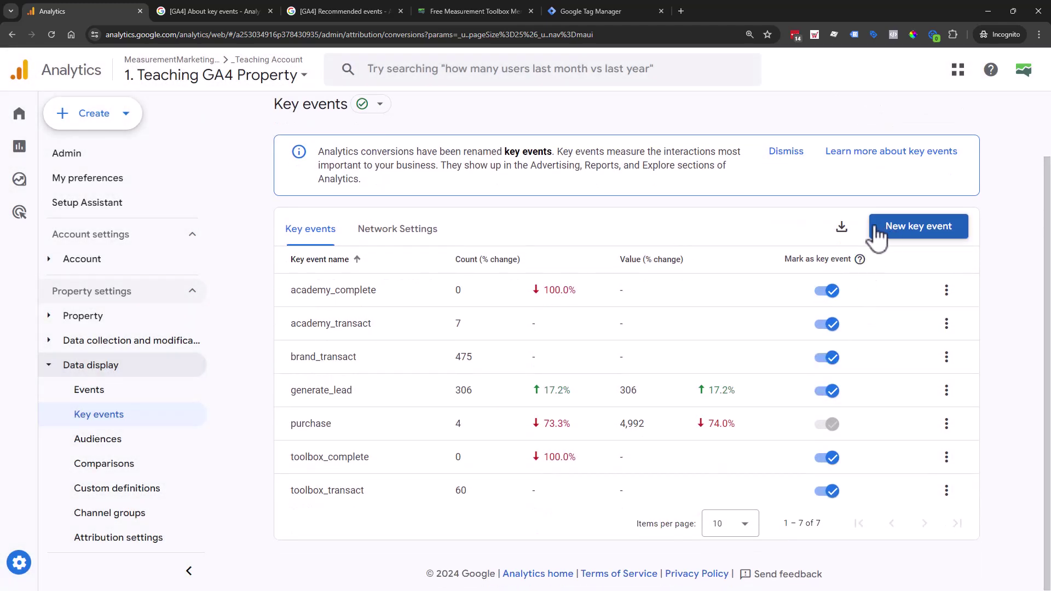
click(91, 390)
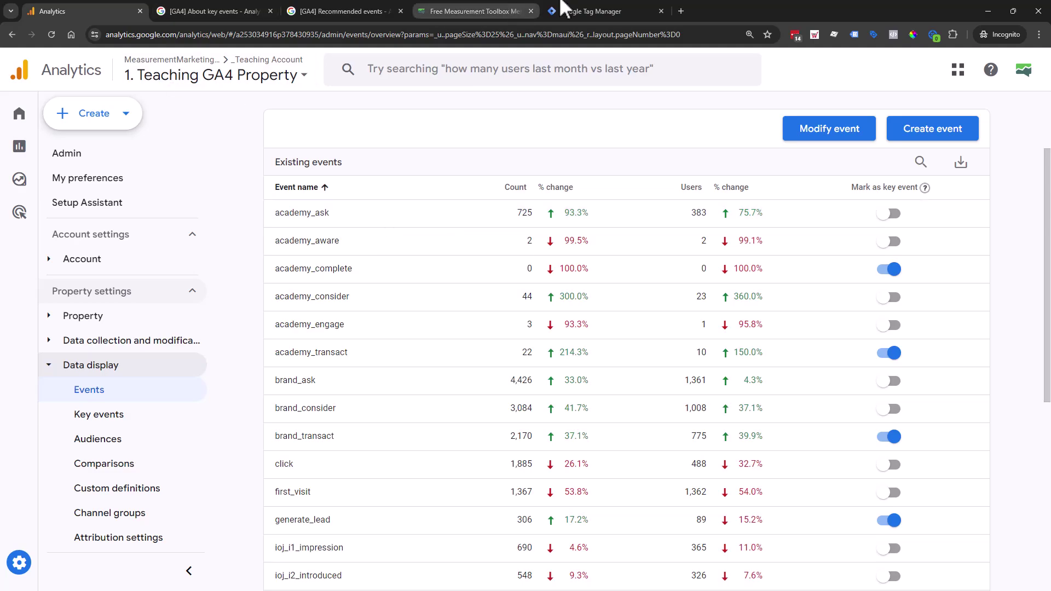
click(603, 11)
click(162, 320)
- Discard the generate_lead tag edits and start a new Google Analytics: GA4 Event tag
click(635, 214)
scroll(376, 434, up, 5)
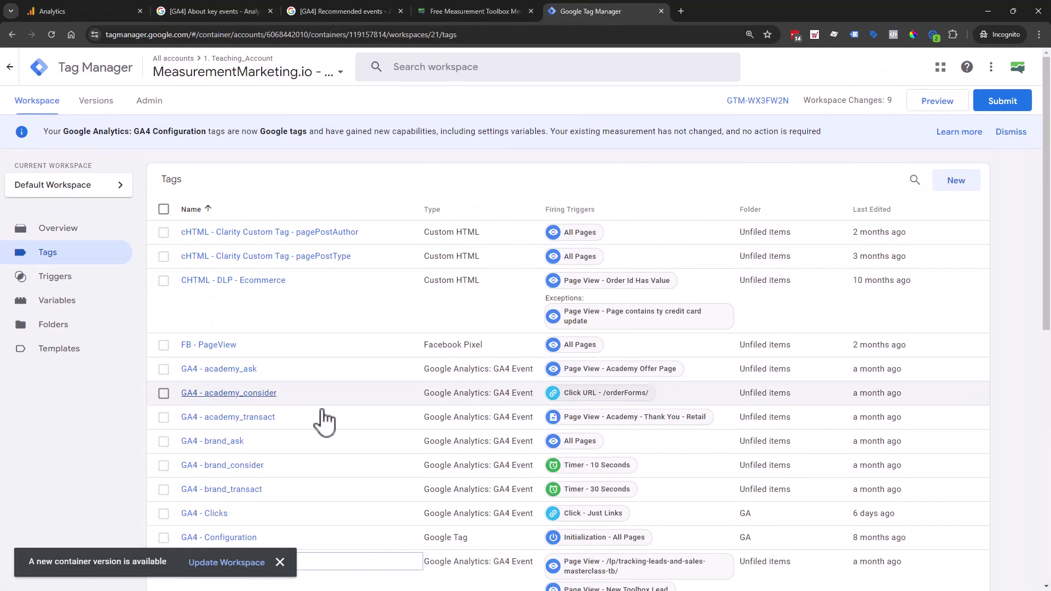
click(959, 189)
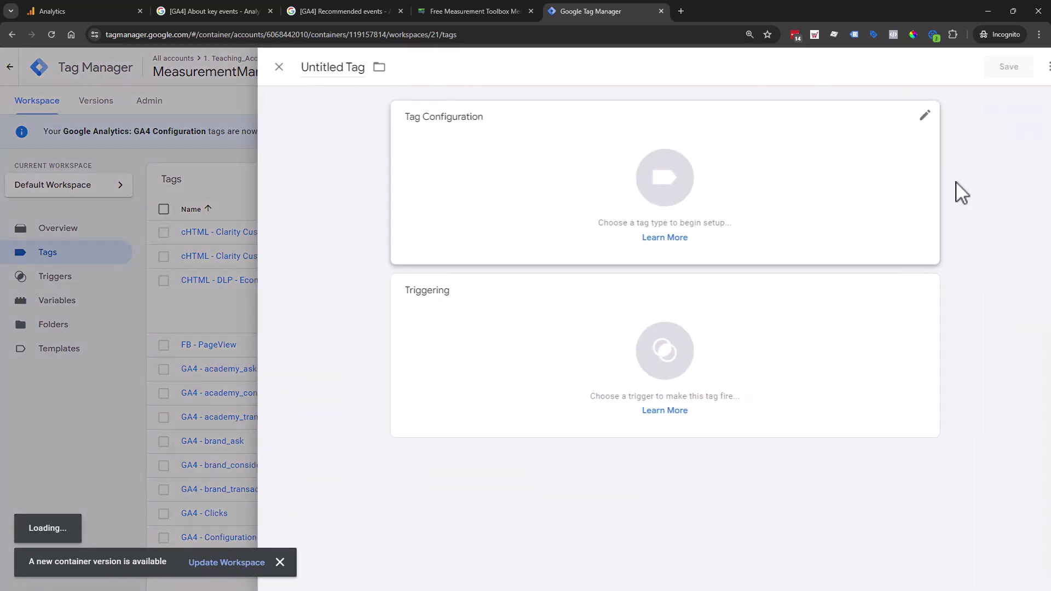
click(665, 199)
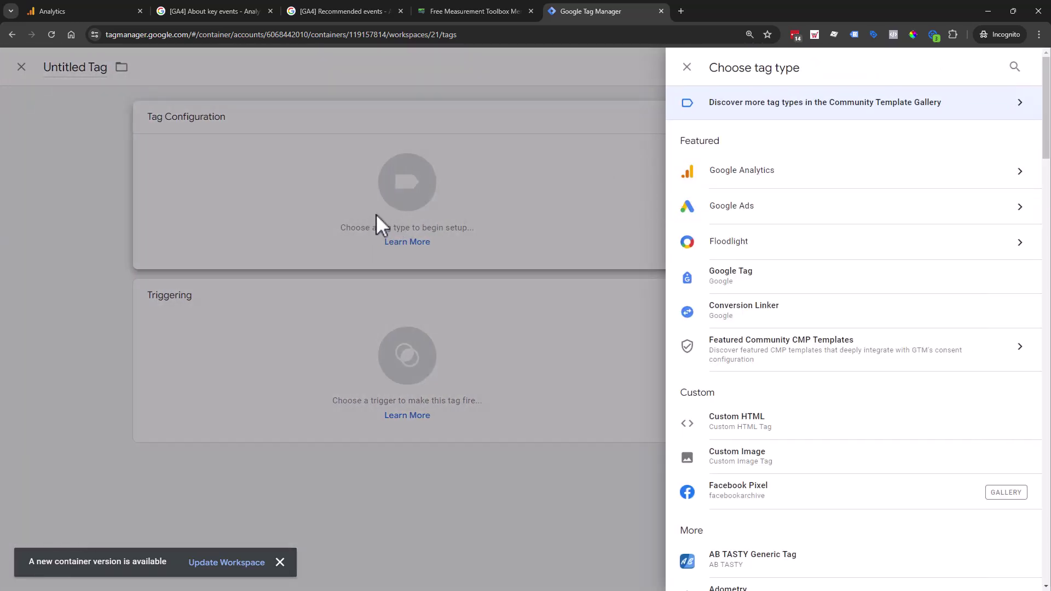
click(743, 172)
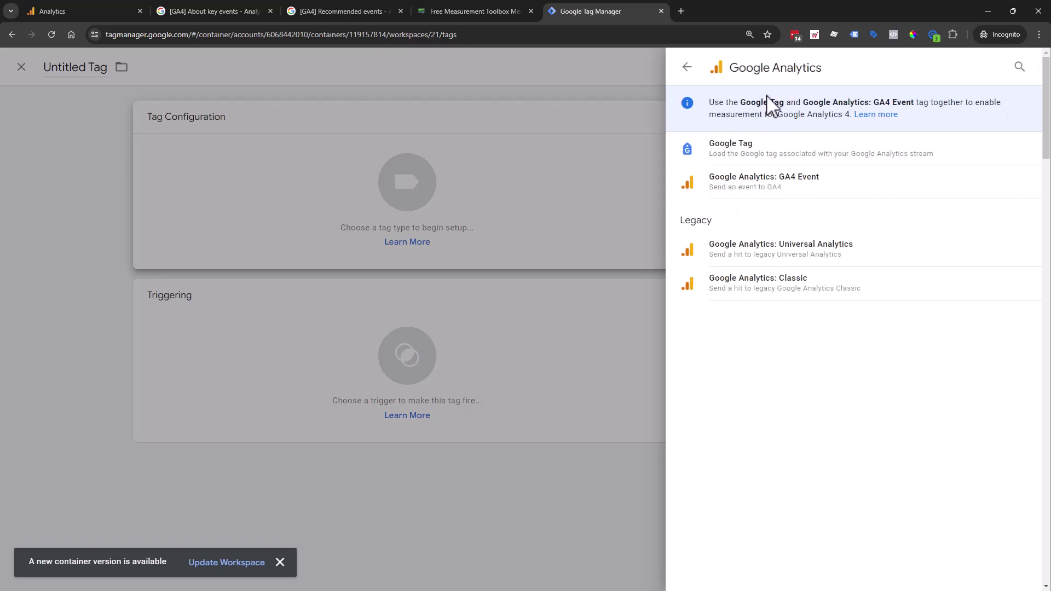
click(853, 193)
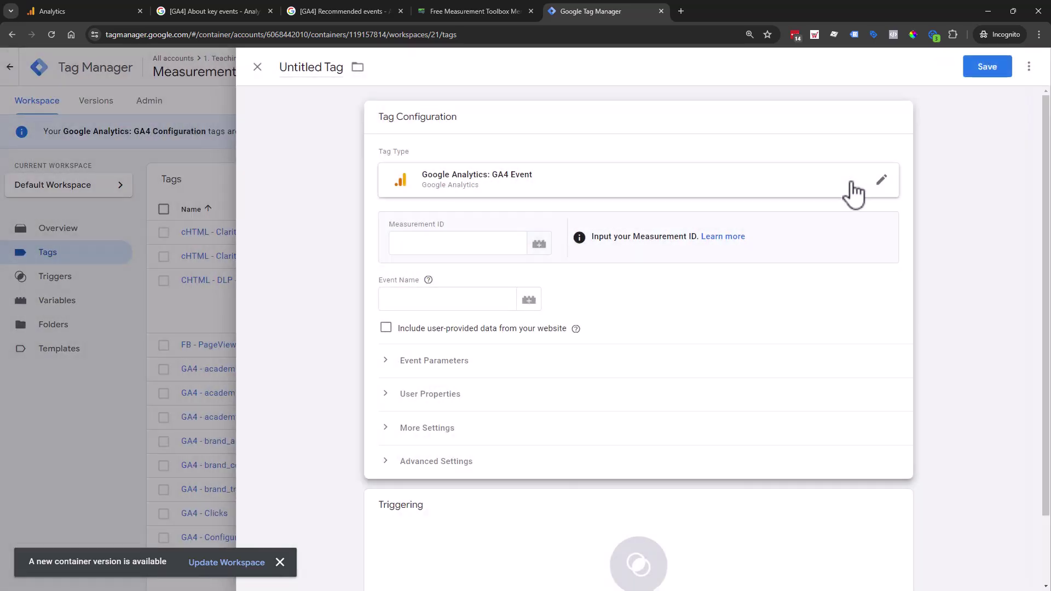
click(518, 243)
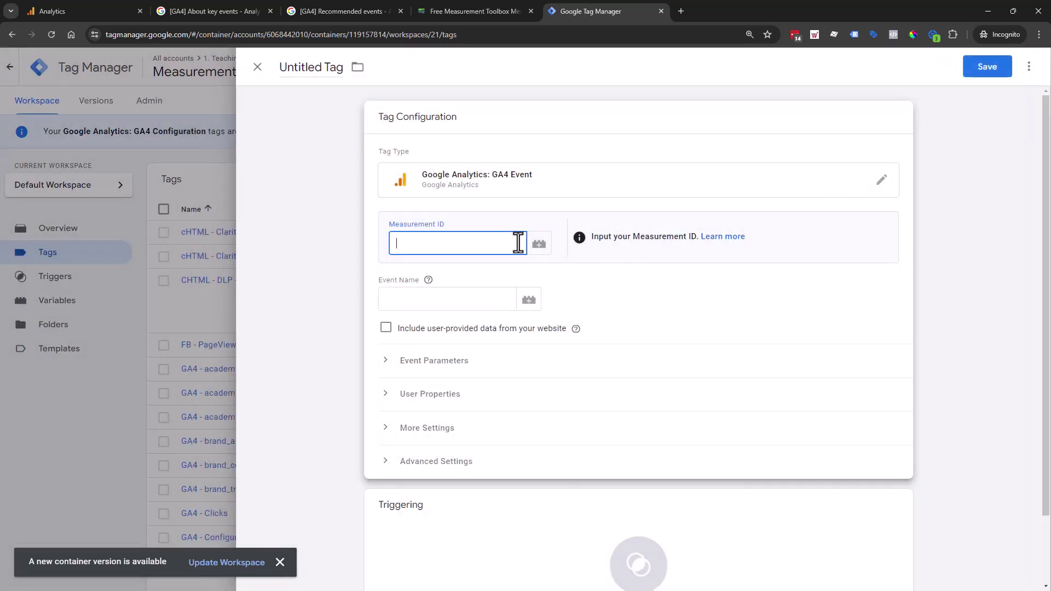
- Copy the Measurement ID from the MMIO - Teaching - 2023 web stream under Data streams
click(60, 11)
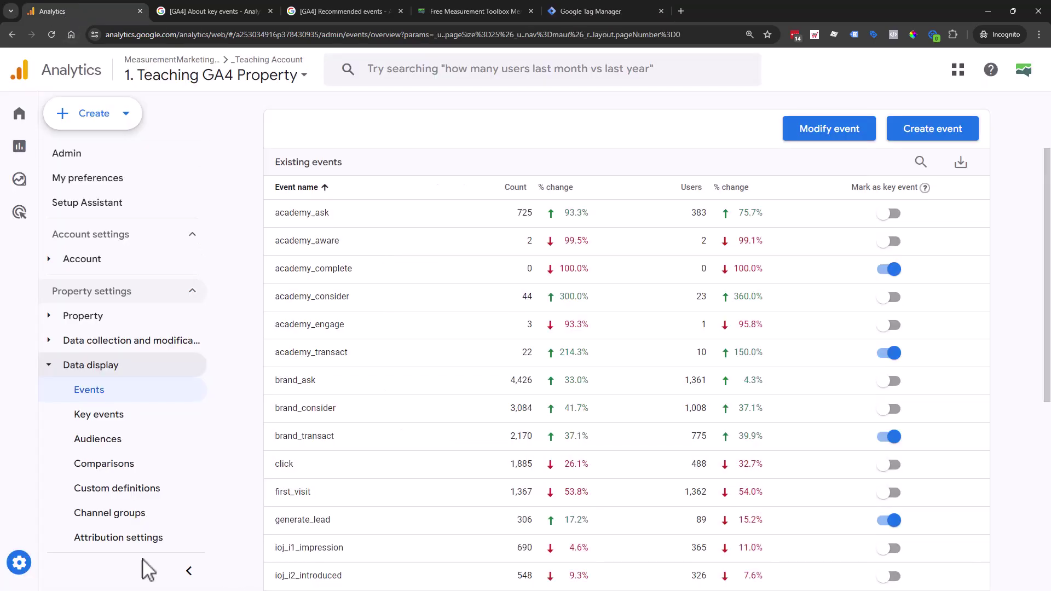
click(126, 341)
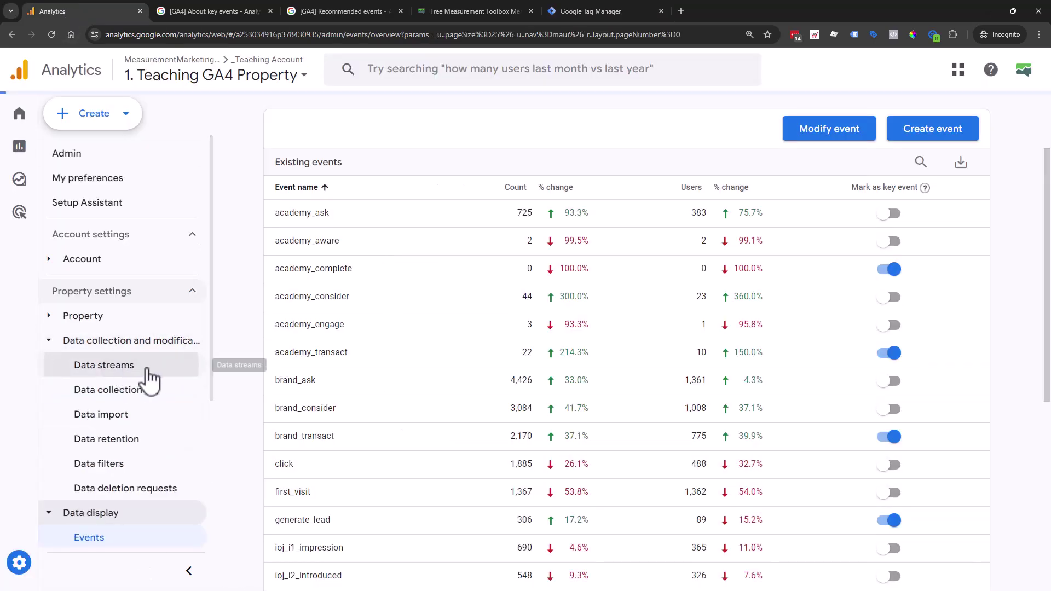
click(189, 367)
click(769, 197)
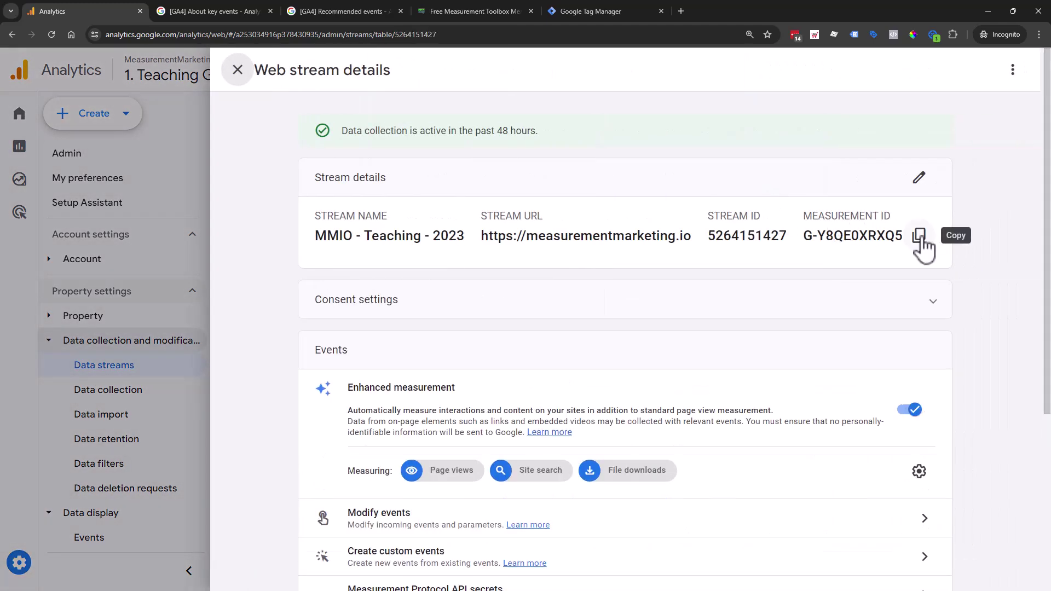
click(920, 237)
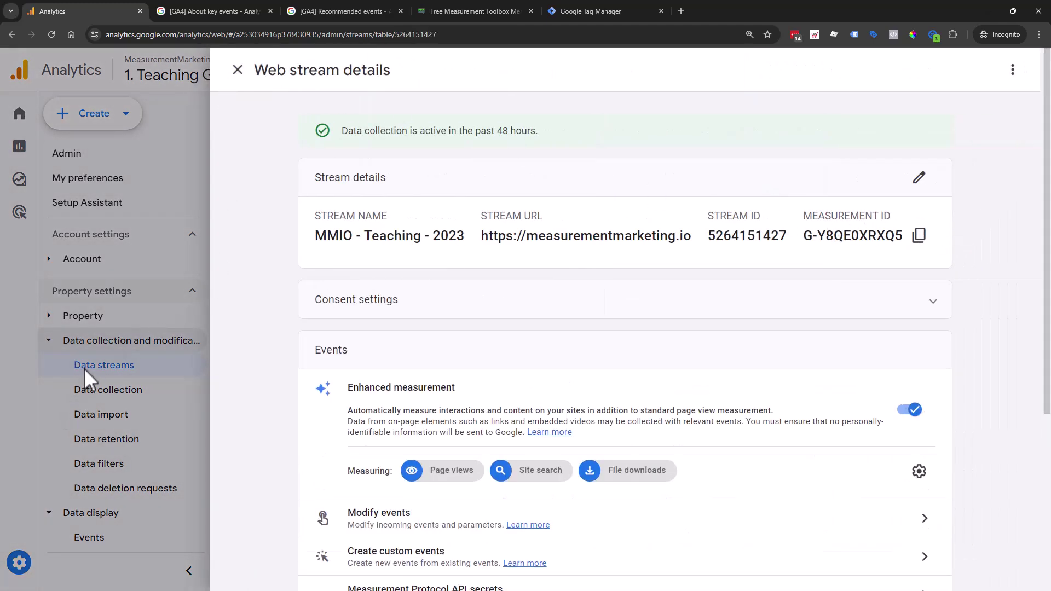
click(920, 236)
- Paste the Measurement ID, set the event name to toolbox_ask, then discard the untitled tag
click(602, 11)
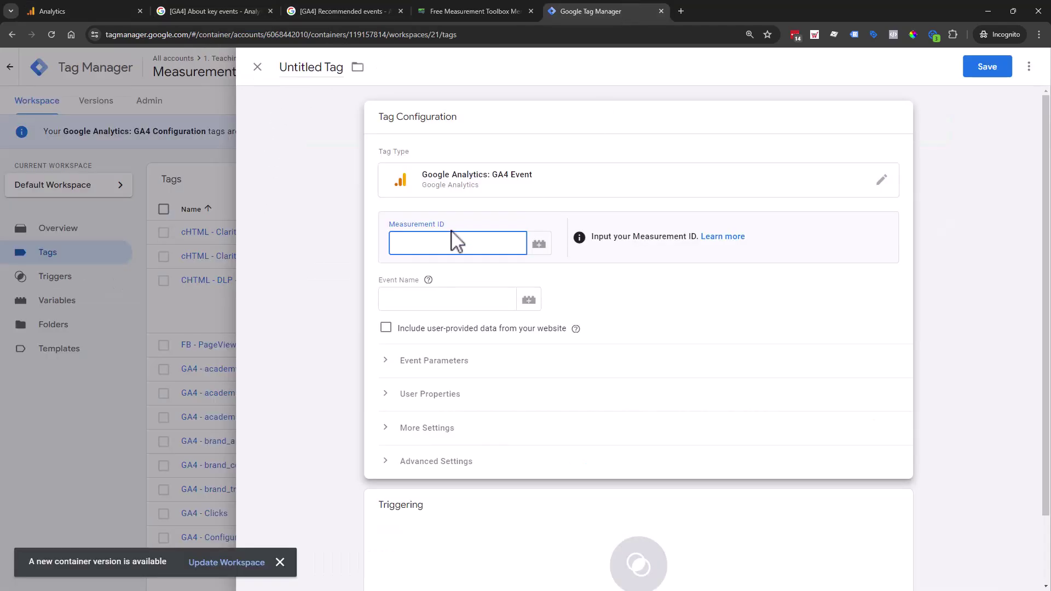
key(ctrl+v)
click(469, 299)
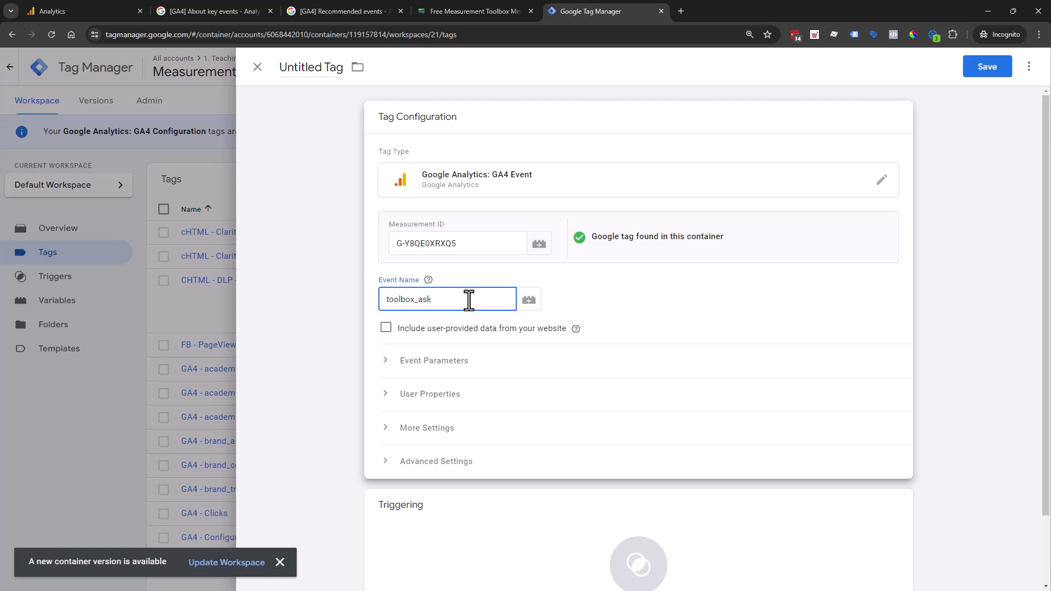
drag(420, 301, 434, 301)
key(BackSpace)
key(BackSpace)
key(BackSpace)
key(BackSpace)
key(BackSpace)
key(BackSpace)
key(BackSpace)
key(BackSpace)
key(BackSpace)
key(BackSpace)
text(a)
click(428, 280)
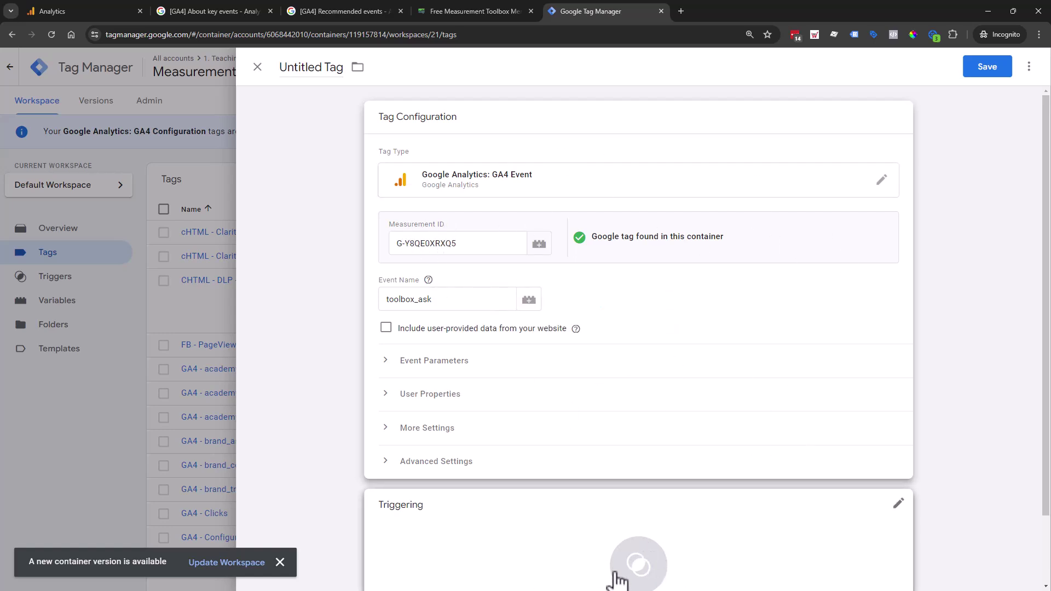
click(257, 67)
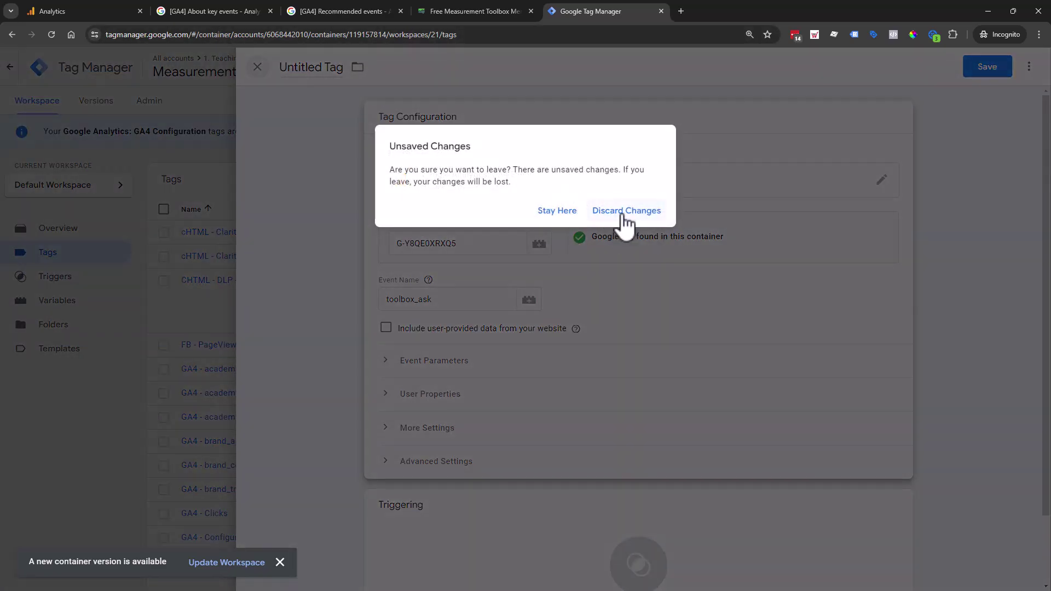
click(624, 216)
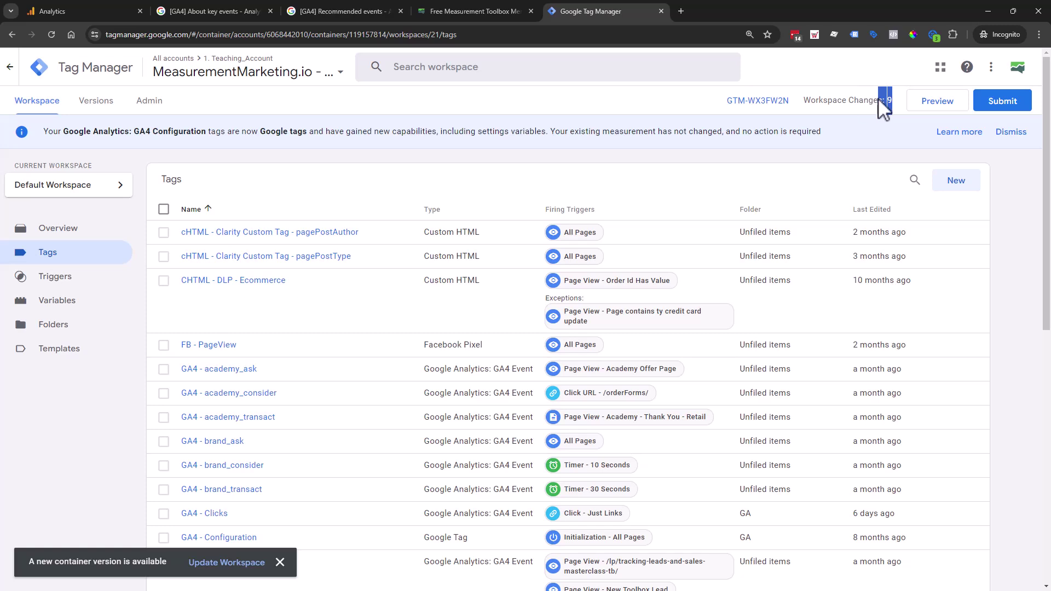
- Review the container's Versions and Workspace overview and open the Submit Changes form
click(97, 109)
click(62, 111)
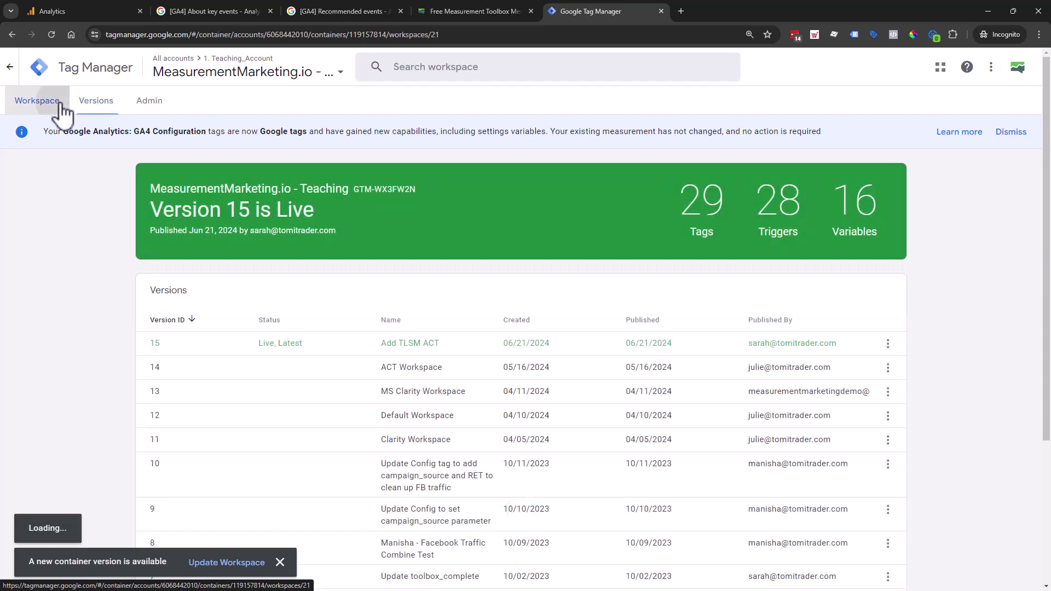
scroll(547, 369, down, 4)
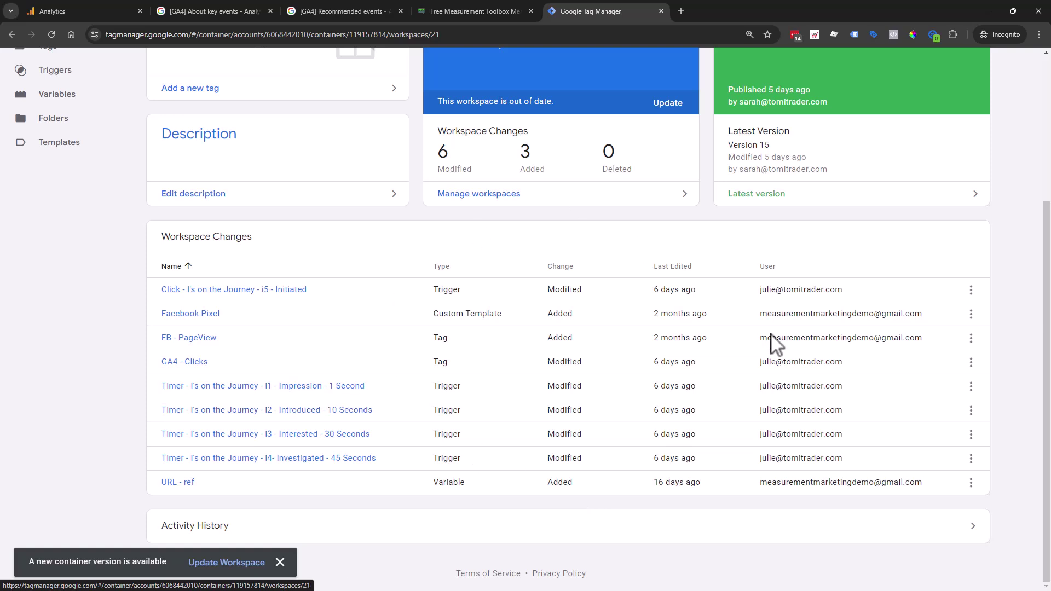
scroll(890, 436, up, 4)
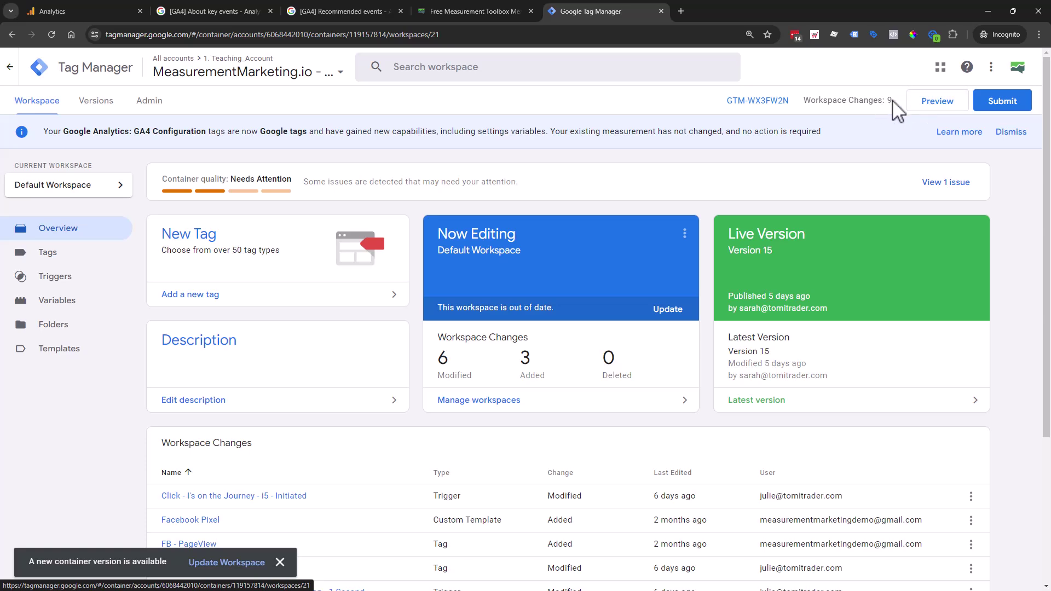
click(998, 110)
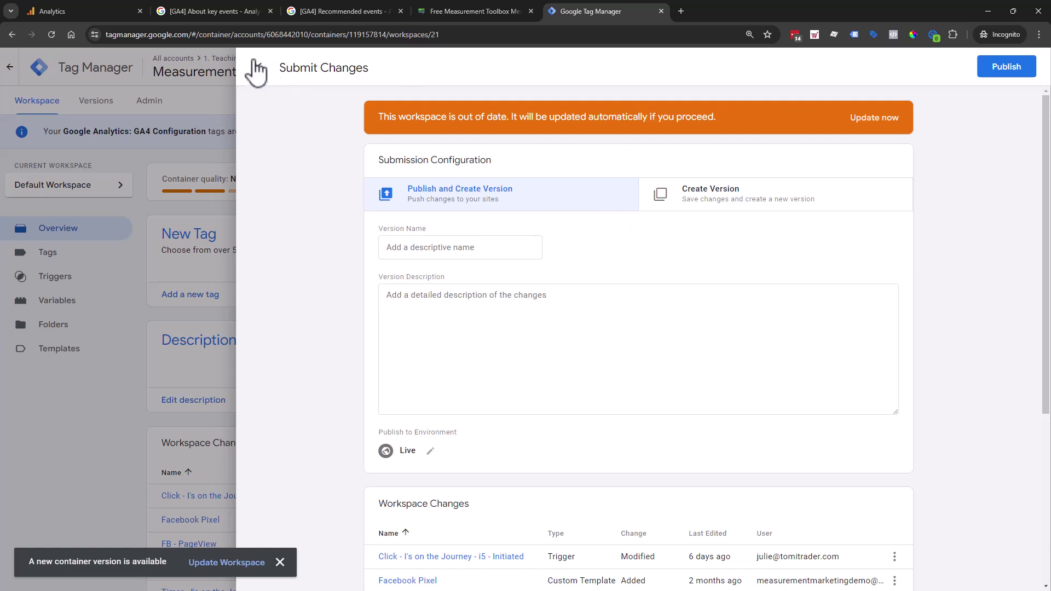
click(44, 7)
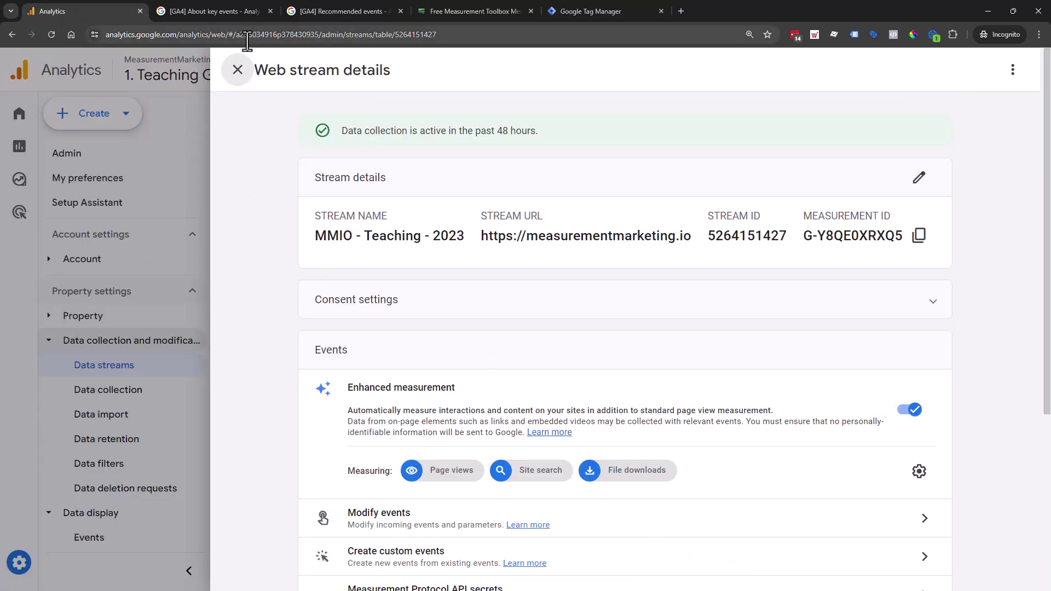
- Close the web stream details and review the Events table under Data display
click(238, 68)
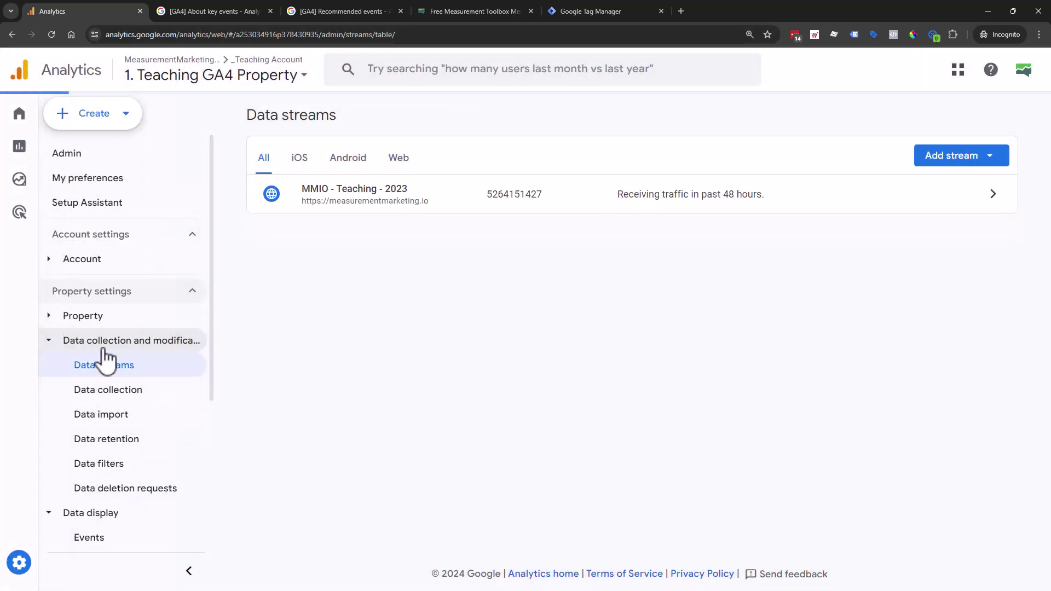
click(49, 340)
click(143, 392)
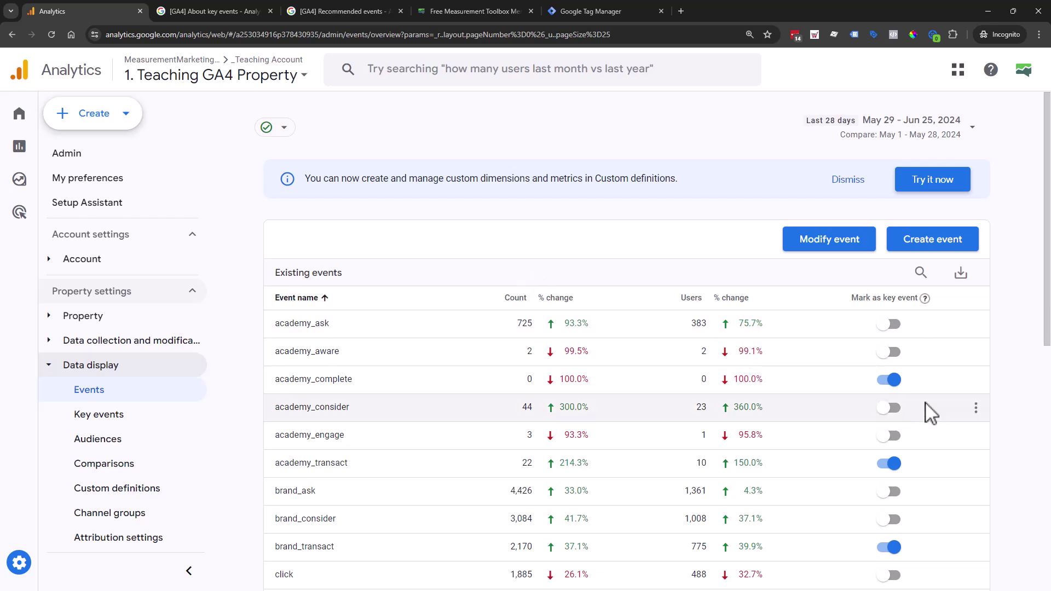
scroll(250, 460, down, 2)
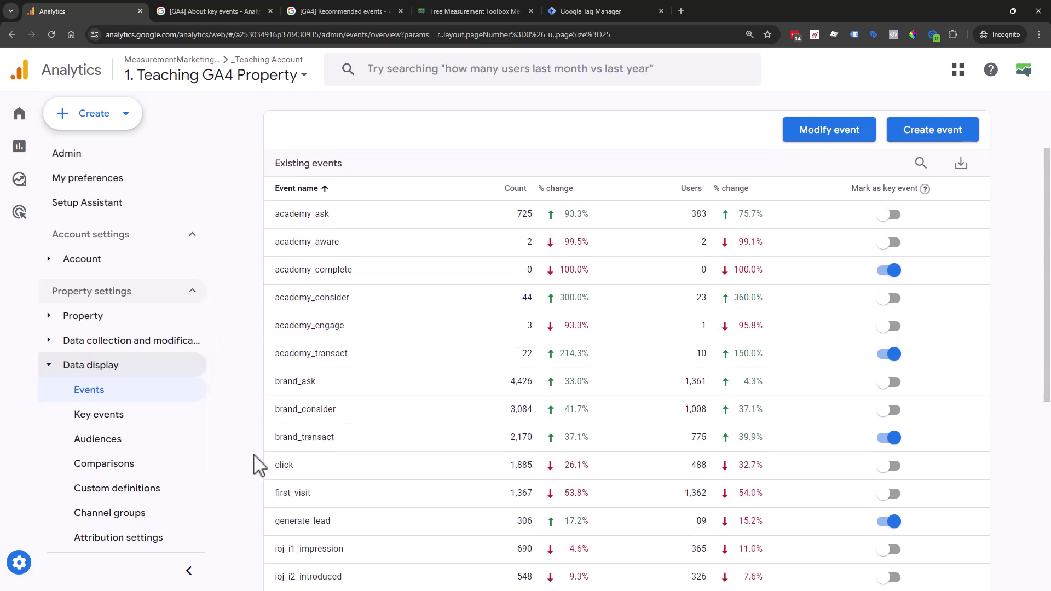
click(575, 12)
click(94, 11)
click(187, 416)
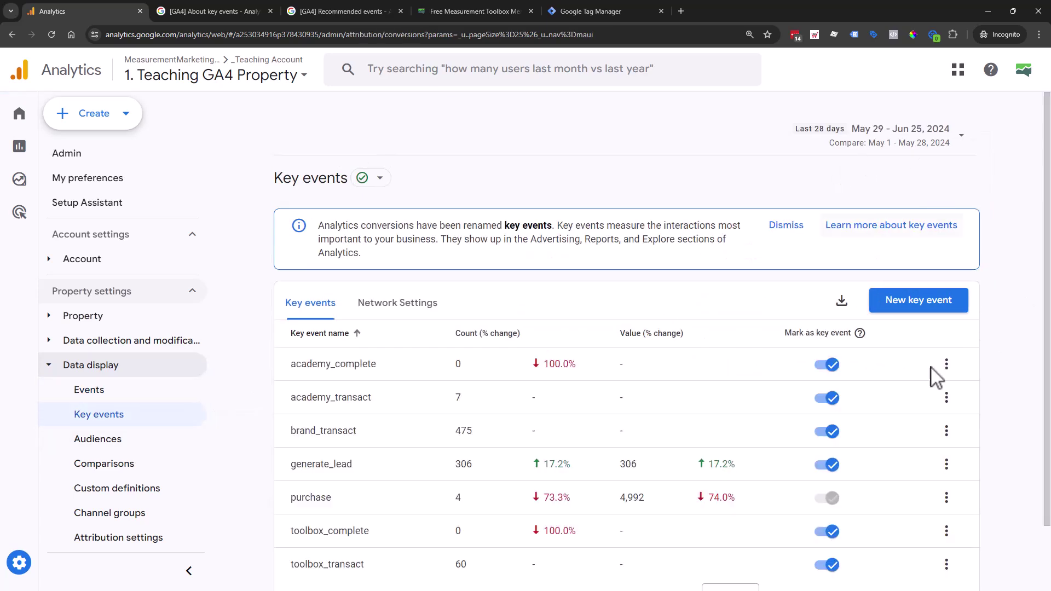
scroll(544, 376, down, 2)
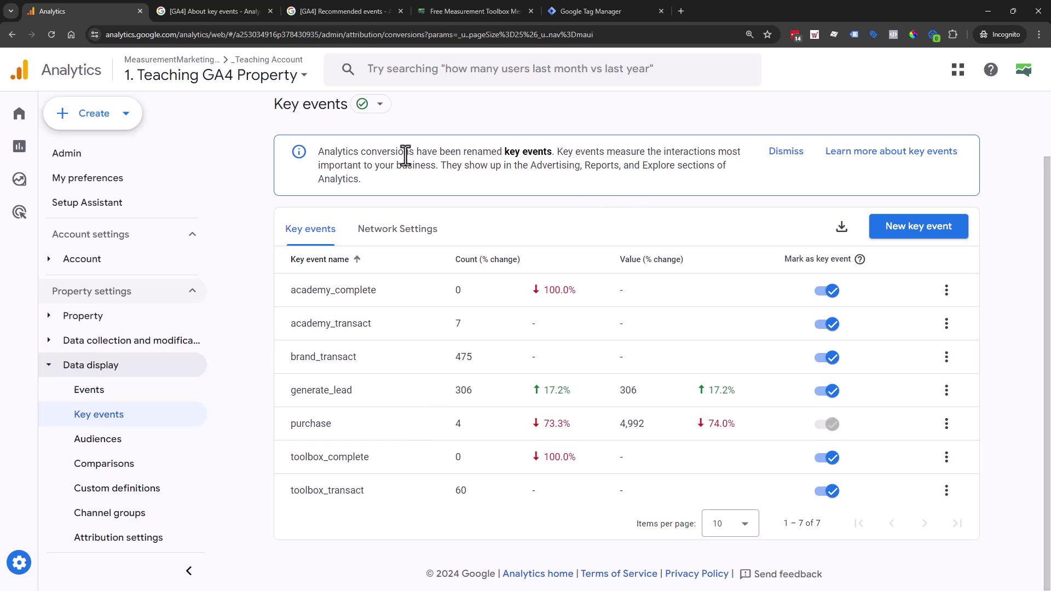
drag(319, 151, 640, 189)
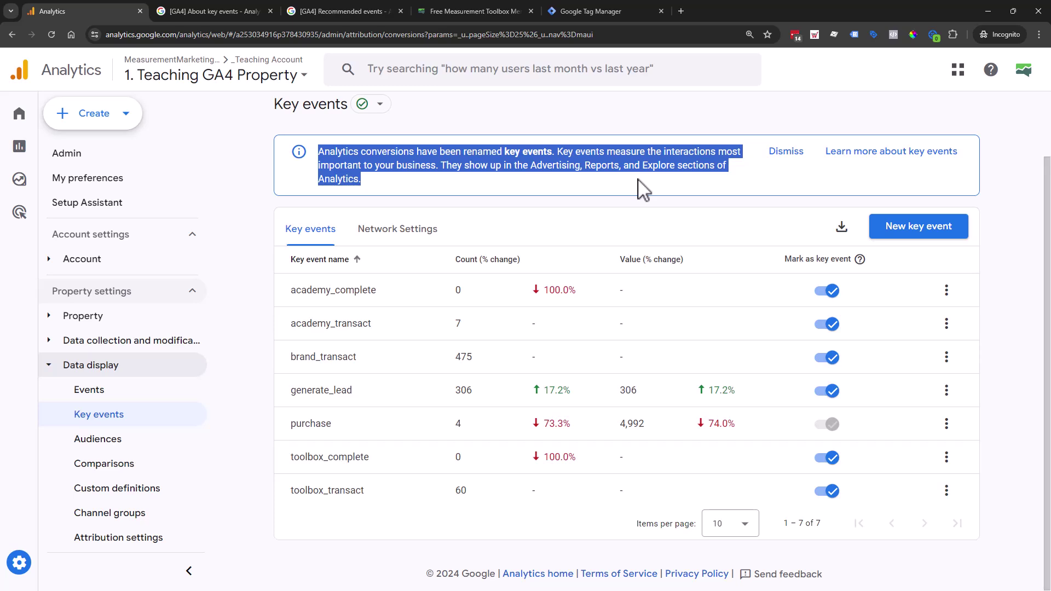
click(367, 148)
double_click(371, 148)
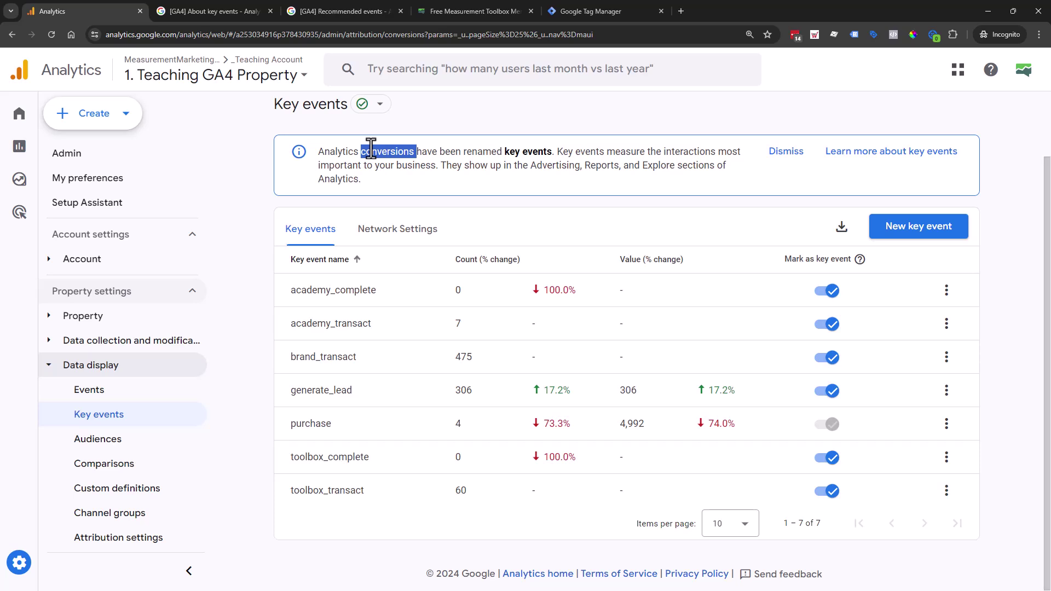
click(595, 180)
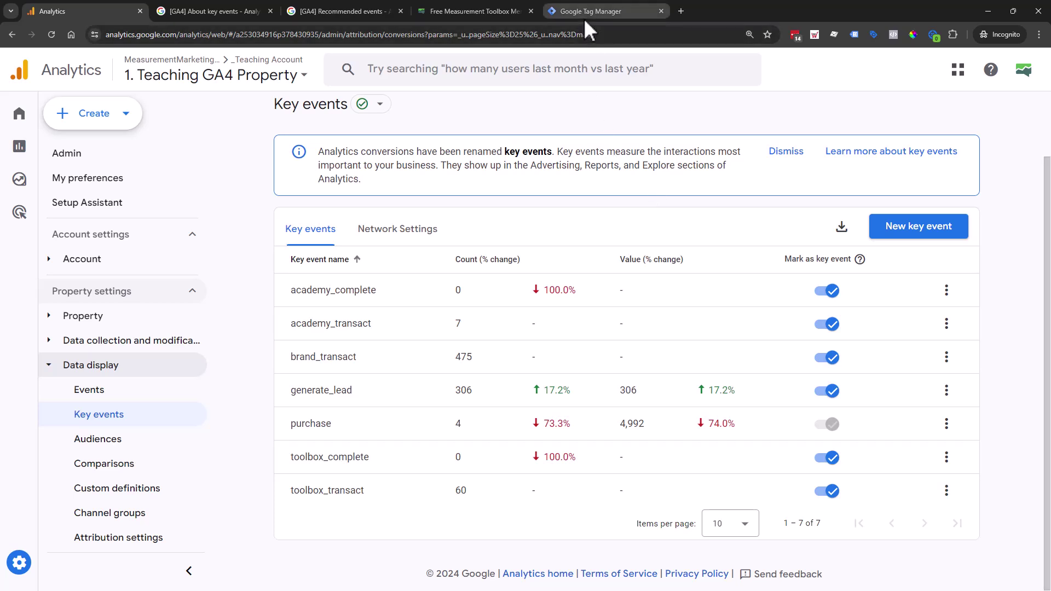
- In Tag Manager, close the Submit Changes form and browse the workspace Tags list
mouse_move(584, 18)
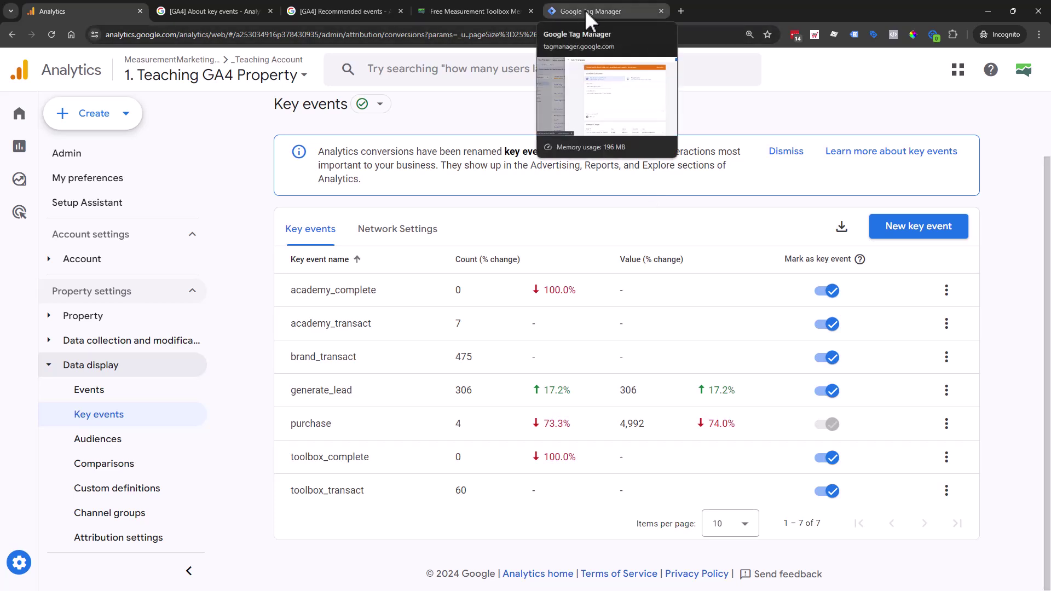
click(584, 9)
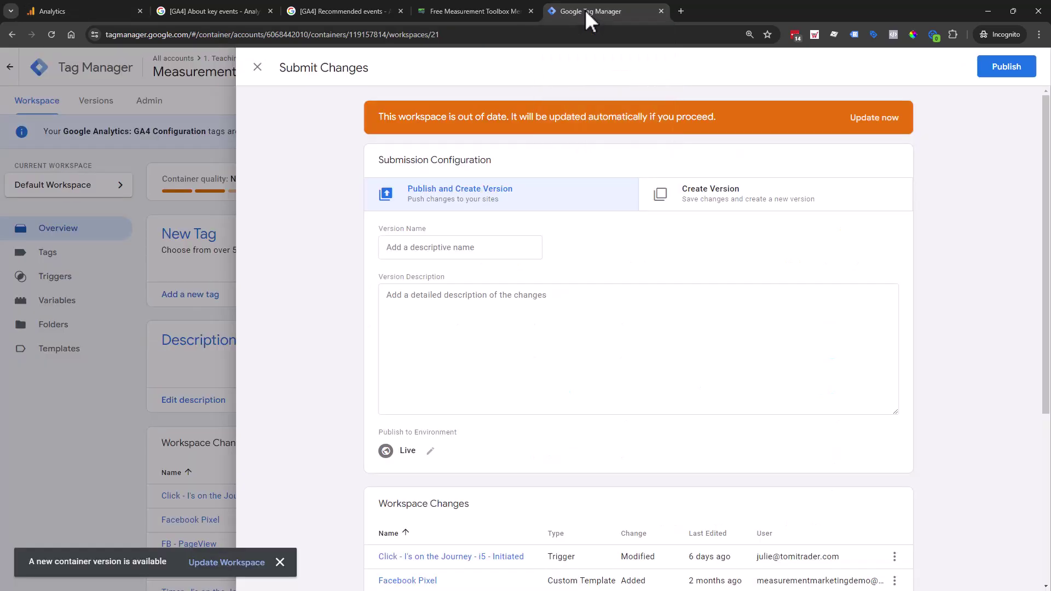
click(204, 387)
click(82, 256)
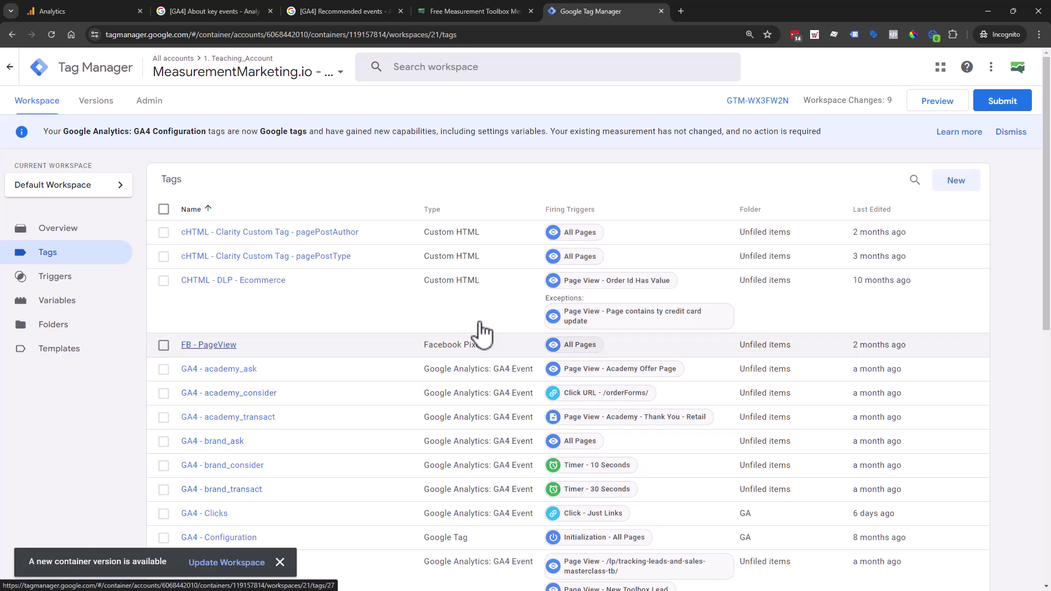
scroll(608, 586, down, 2)
scroll(607, 585, down, 2)
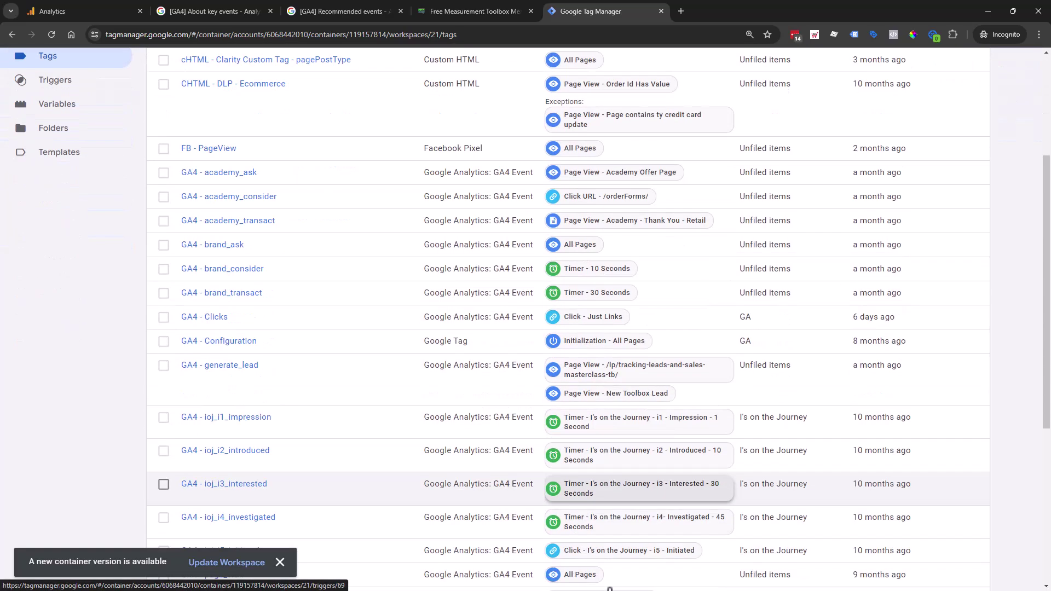
scroll(216, 340, up, 4)
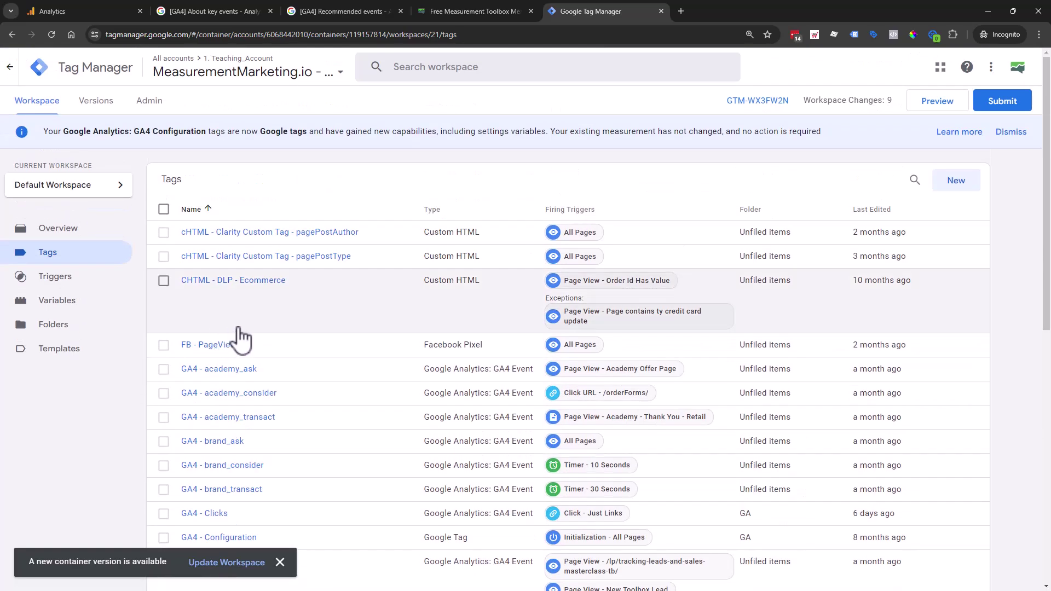
- Create a Google Ads Conversion Tracking tag, look it over, then discard it unsaved
click(958, 182)
click(763, 180)
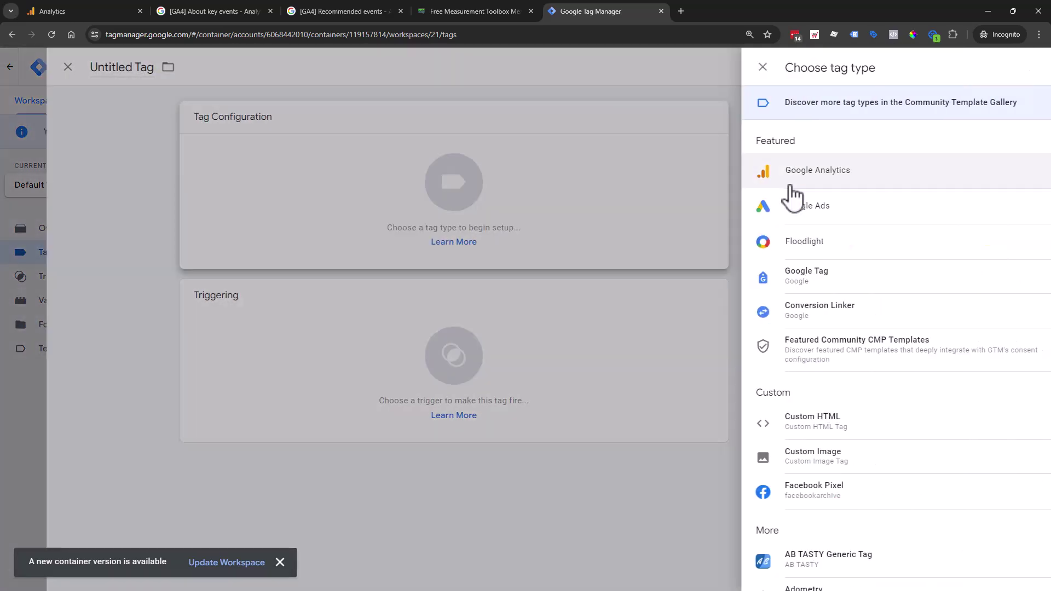
click(802, 214)
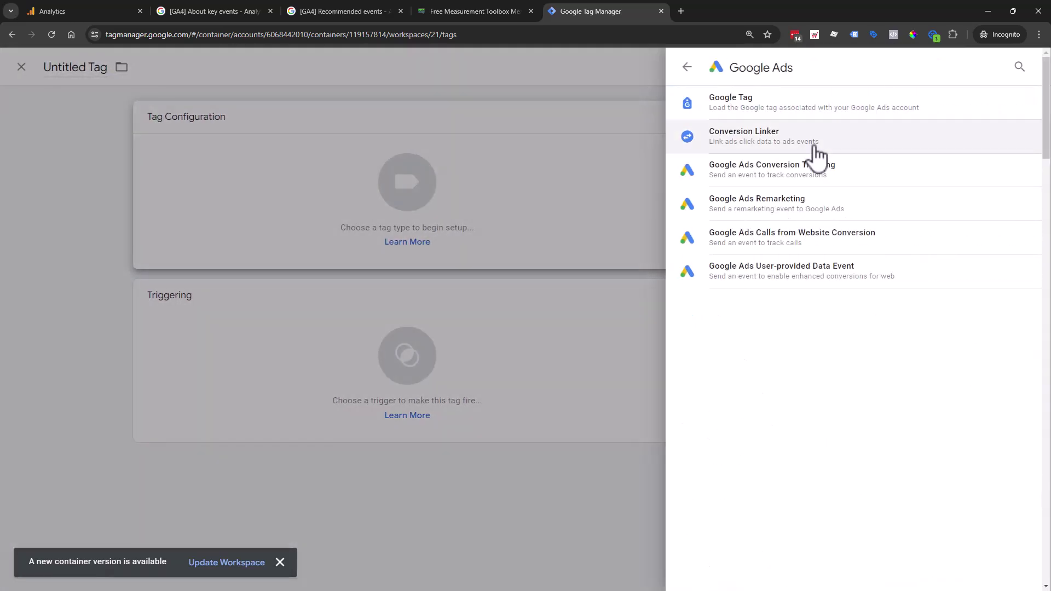
click(853, 190)
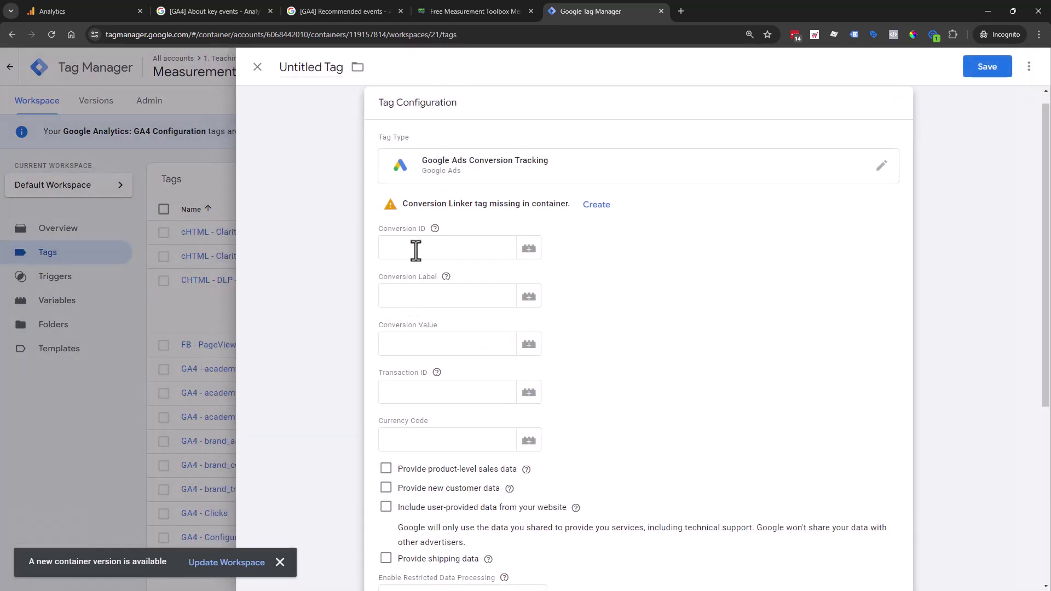
scroll(958, 520, down, 5)
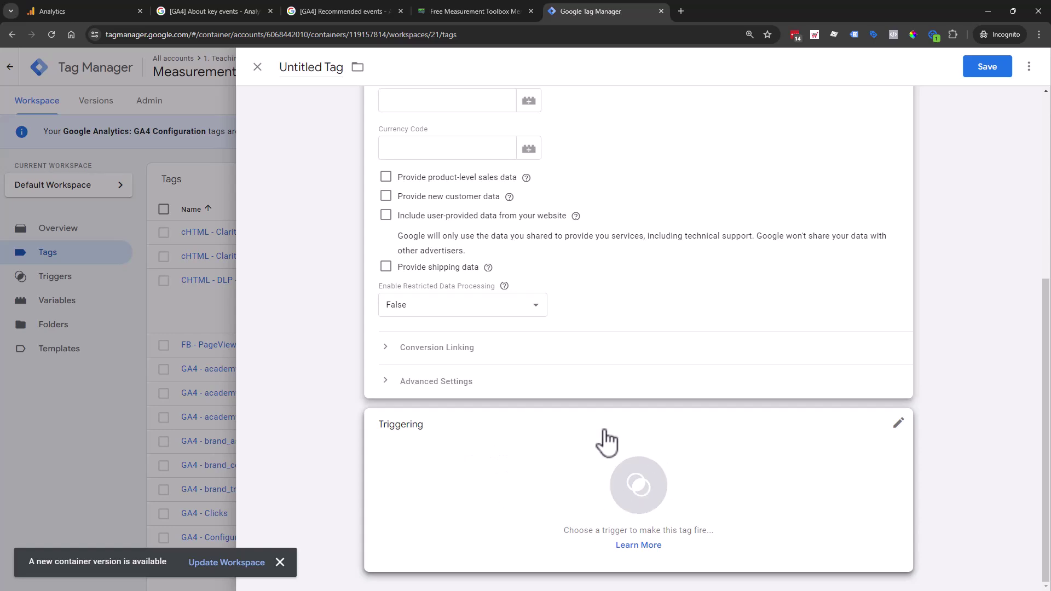
scroll(512, 469, up, 5)
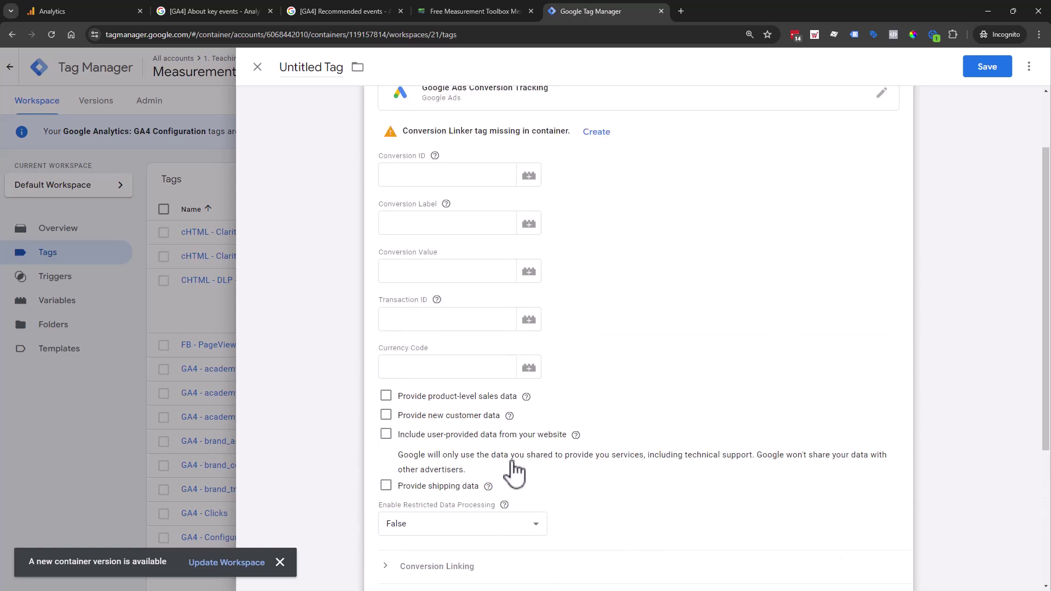
click(257, 66)
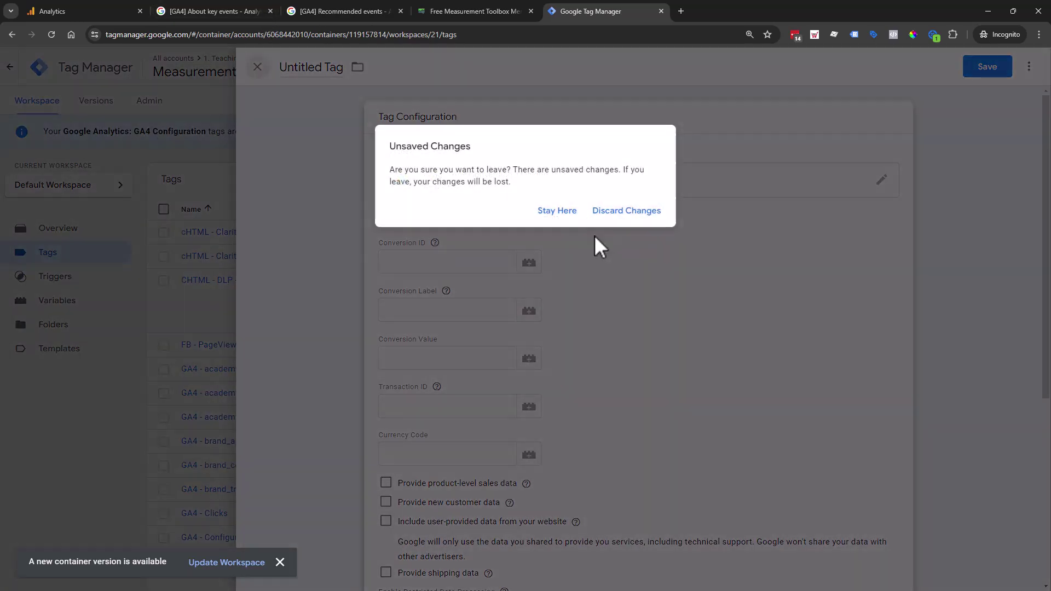
click(625, 210)
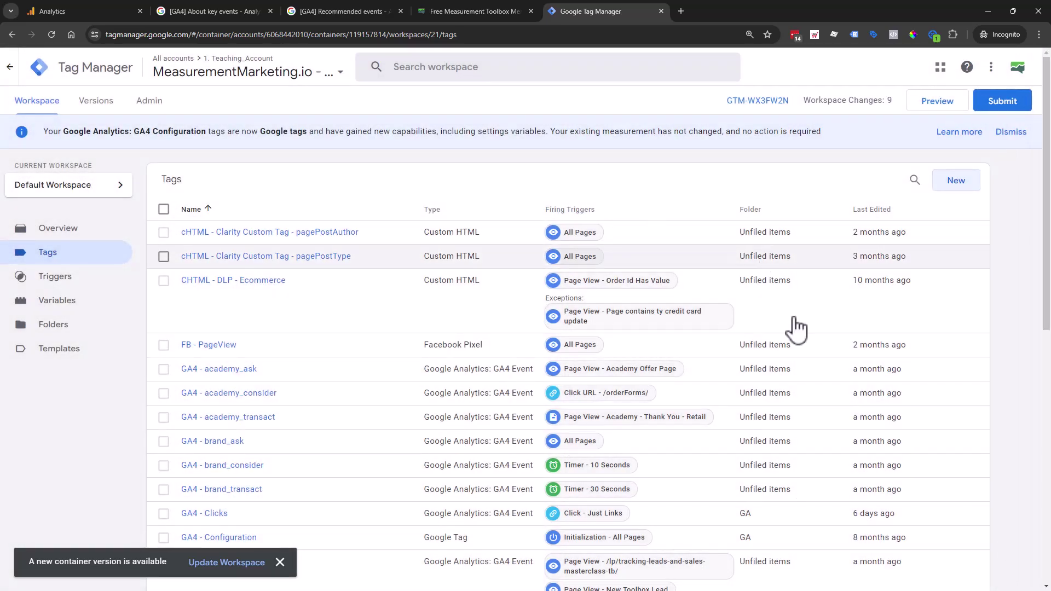